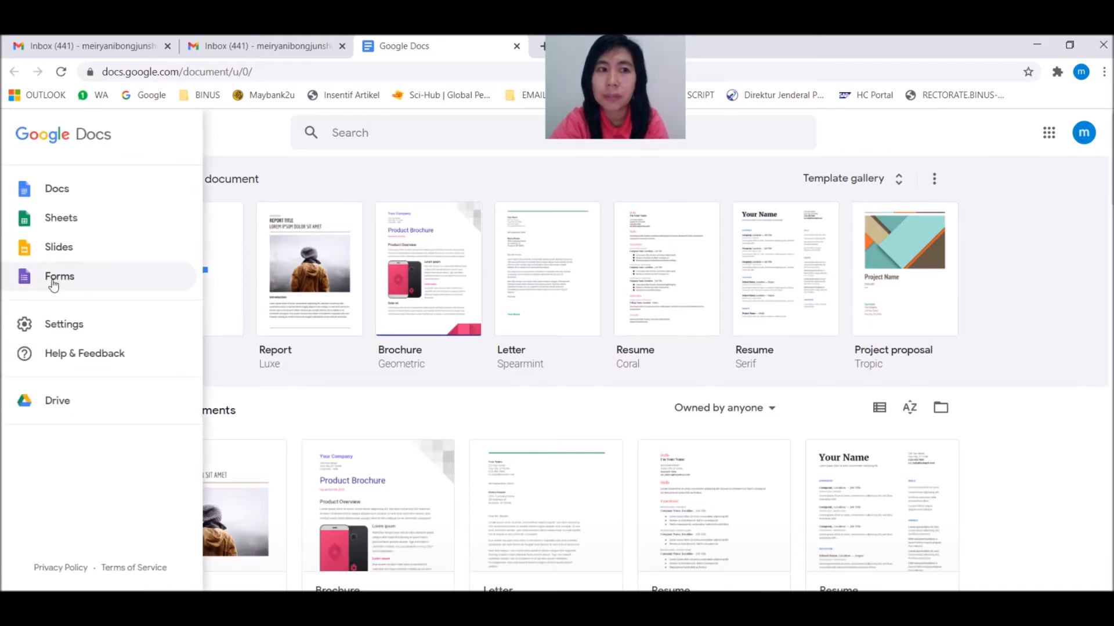
Switch to Google Forms and create a new form from the Contact Information template
click(54, 276)
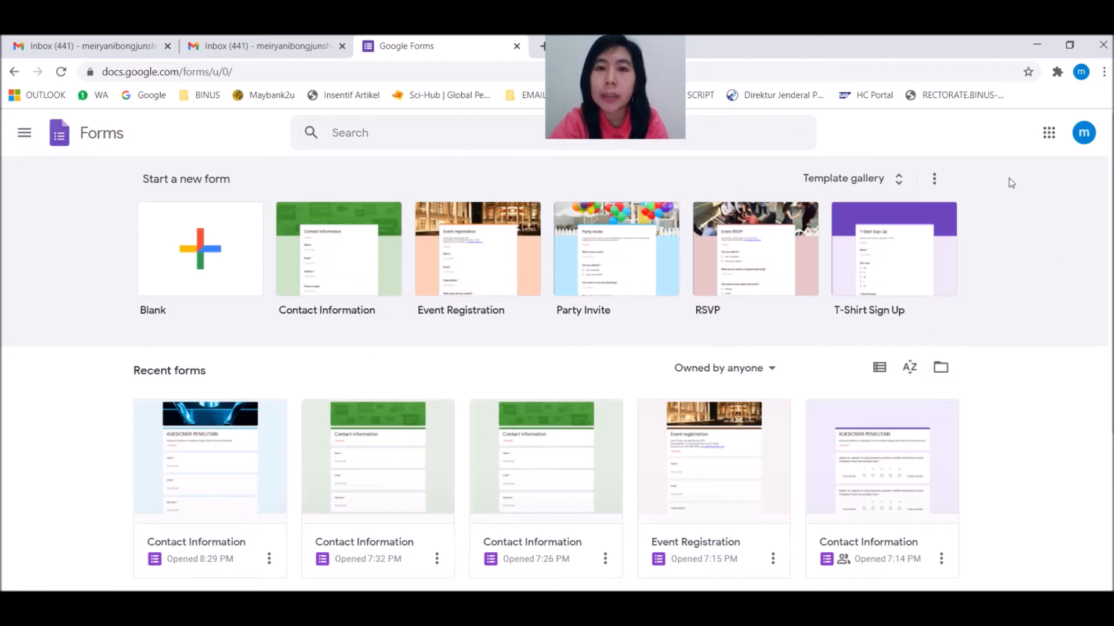
click(335, 267)
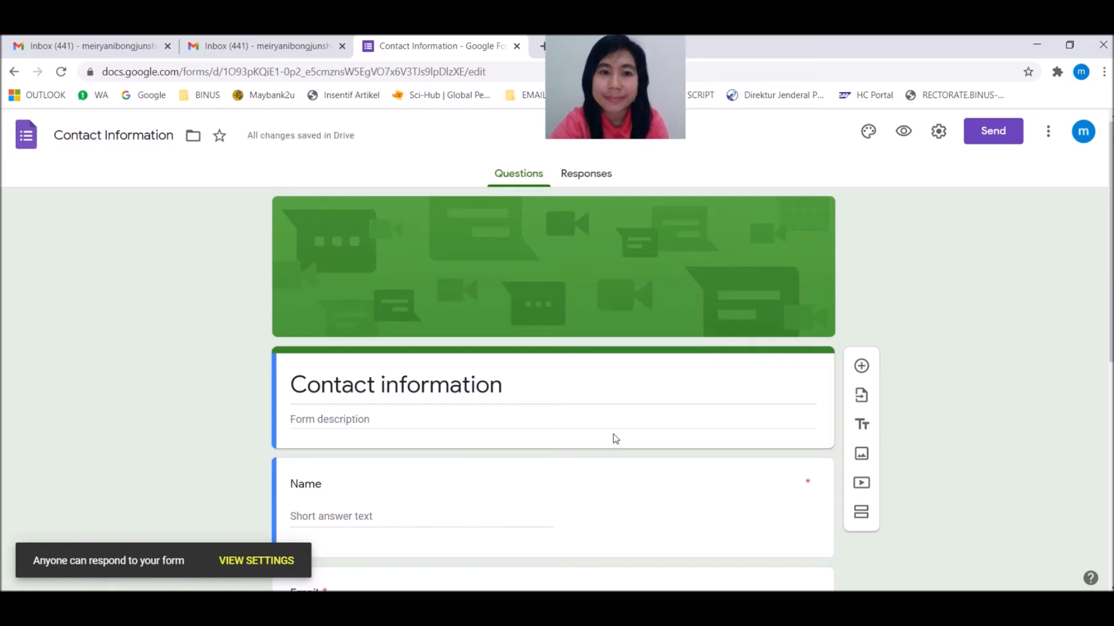
Replace the form's title with "KUESIONER PENELITIAN"
scroll(613, 435, down, 2)
scroll(614, 435, down, 2)
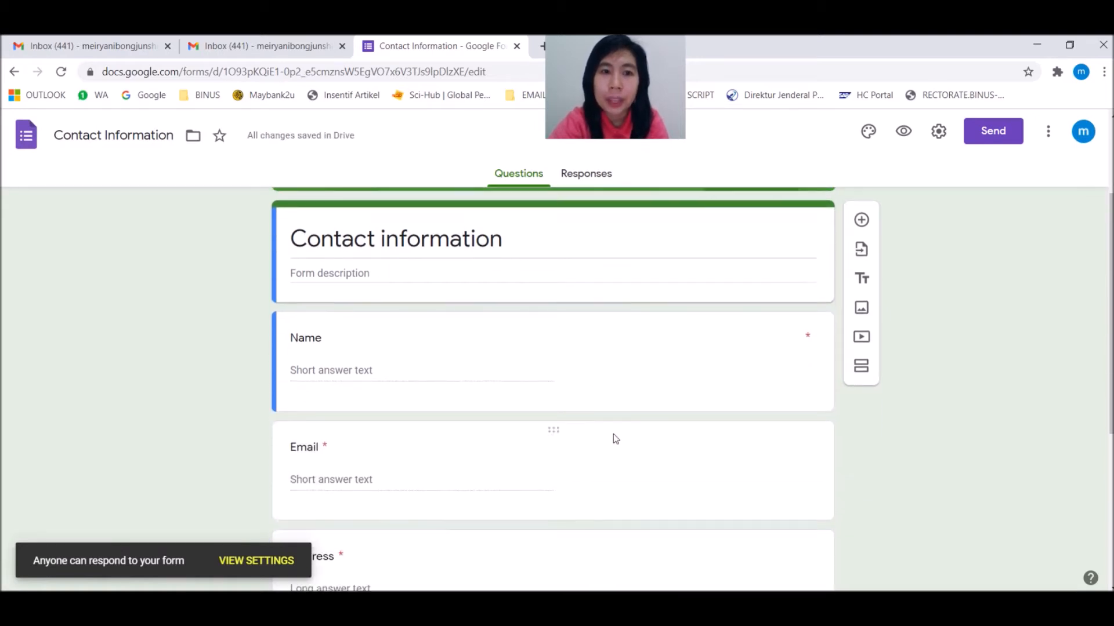
scroll(419, 270, up, 2)
click(499, 314)
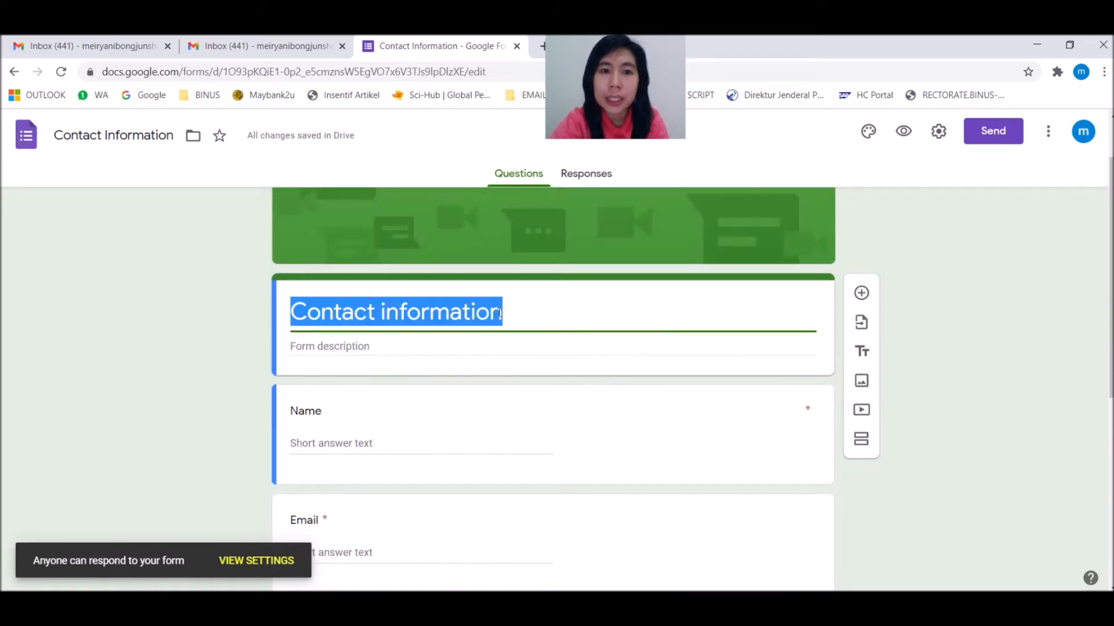
text(kue)
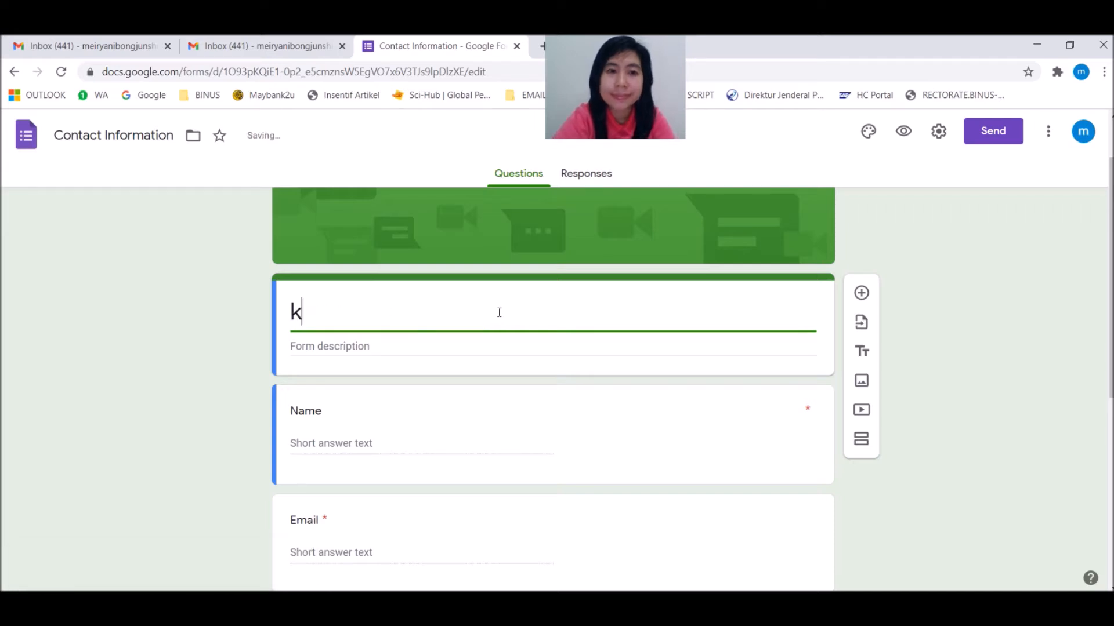
key(BackSpace)
key(BackSpace)
key(BackSpace)
text(KU)
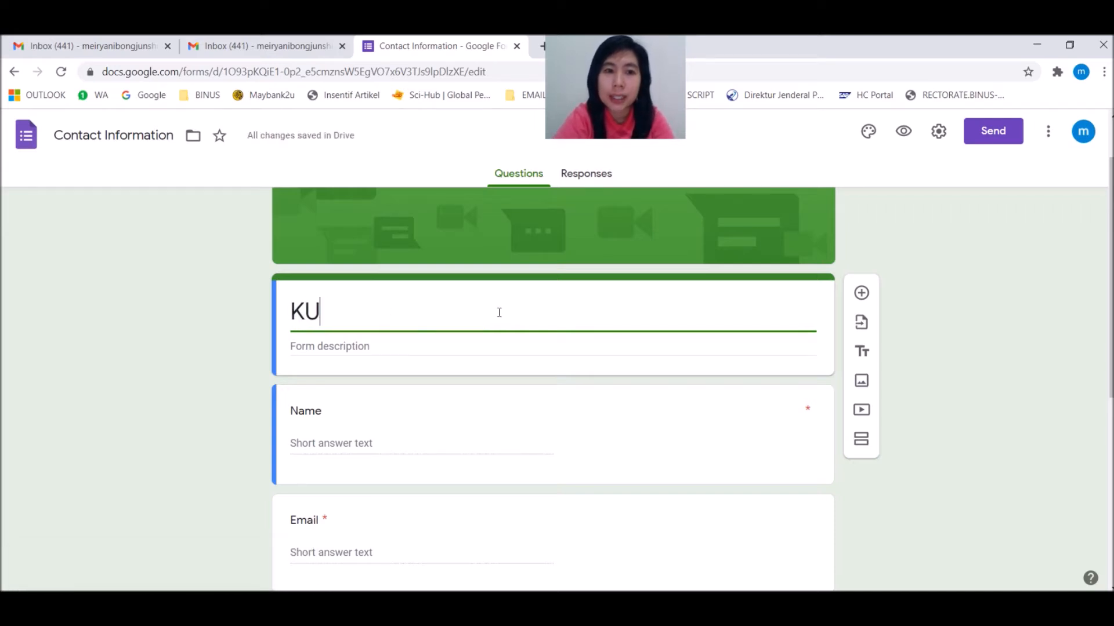
text(ESIONER PENELITIAN)
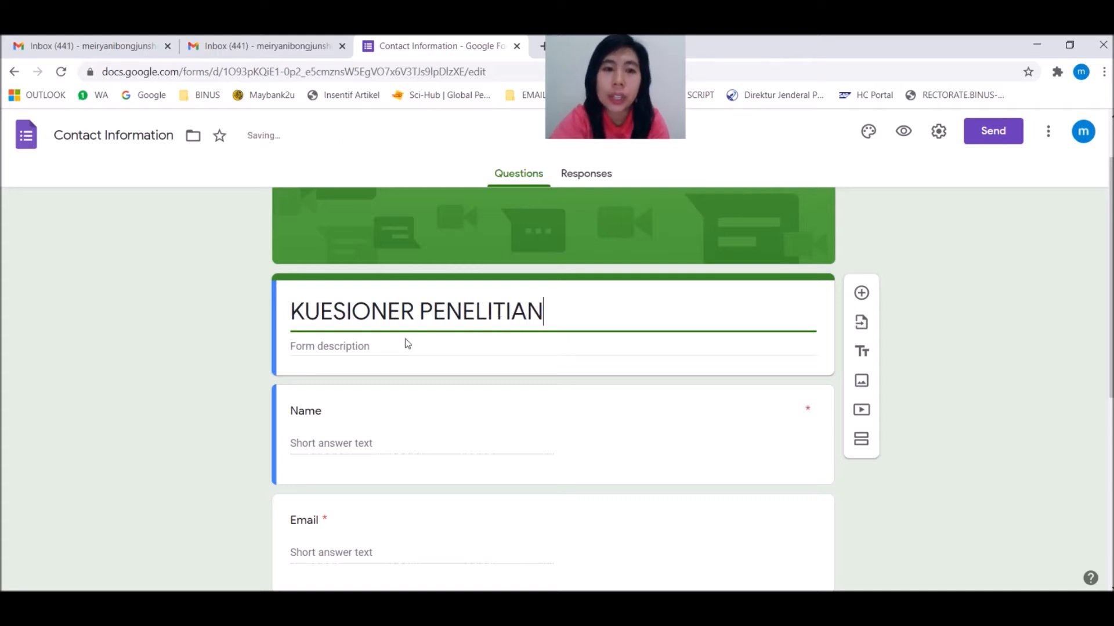
Enter "Kuesioner penelitian ini terkait dengan topik Sistem Informasi Akuntansi" as the form description
click(381, 351)
text(Kuesione)
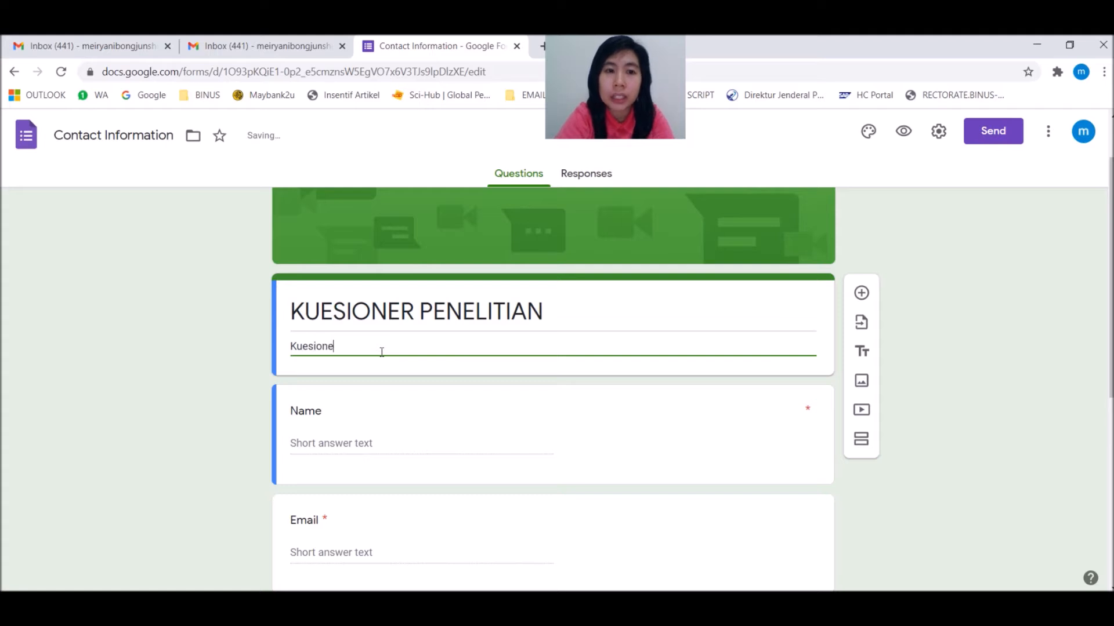
text(r ini menc)
key(BackSpace)
key(BackSpace)
key(BackSpace)
key(BackSpace)
key(BackSpace)
key(BackSpace)
key(BackSpace)
text(penelitian ini)
key(BackSpace)
key(BackSpace)
key(BackSpace)
text(ini terk)
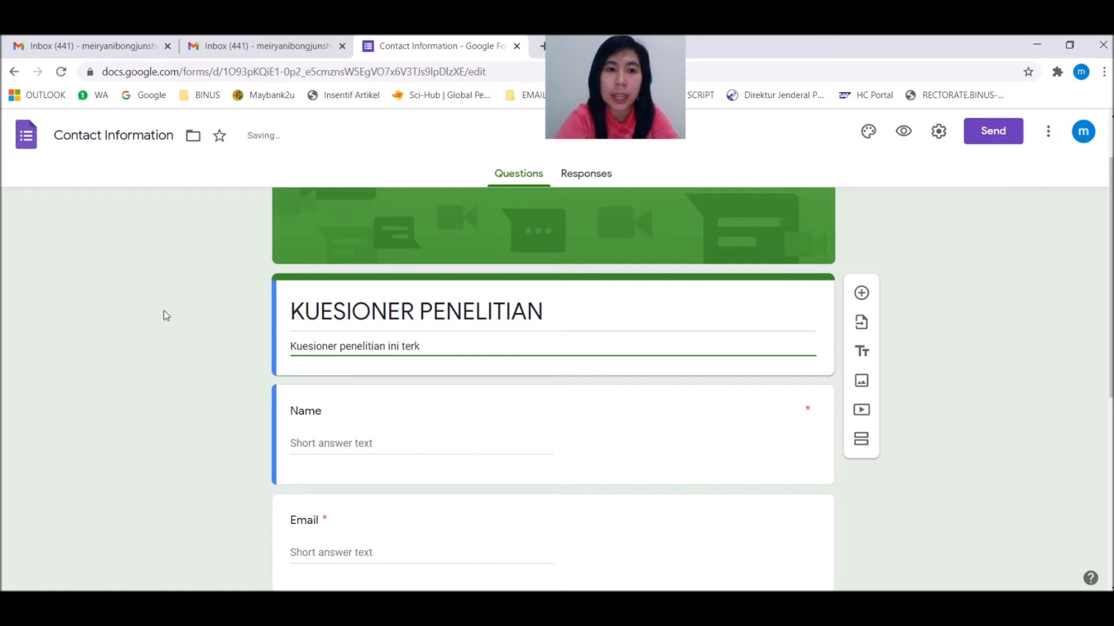
text(aita)
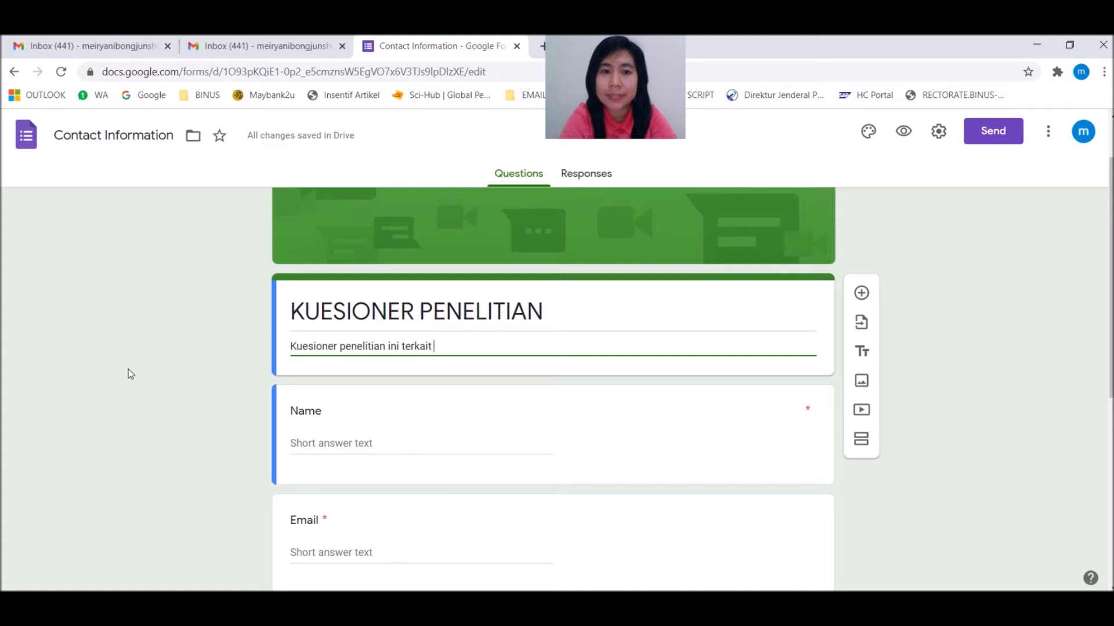
text(denga)
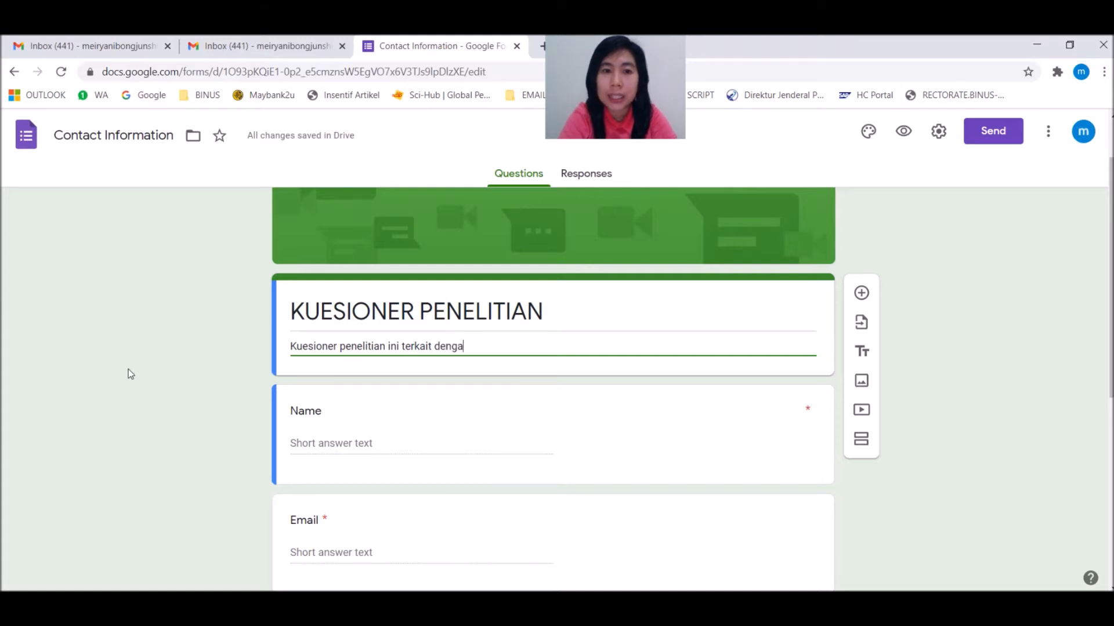
text(n topik)
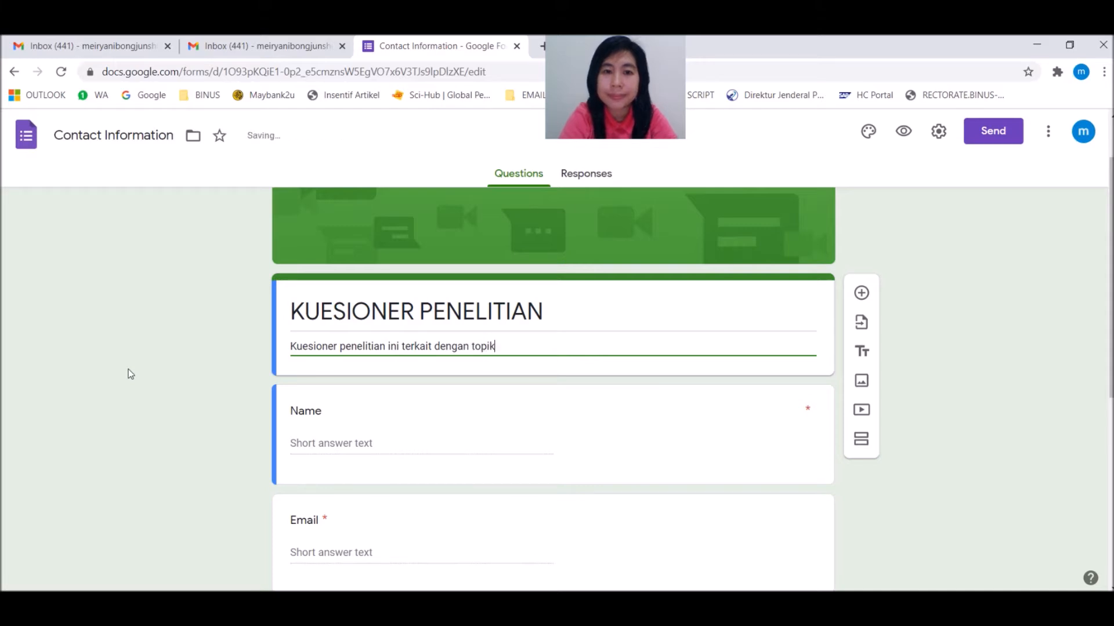
text( Sistem Informasi )
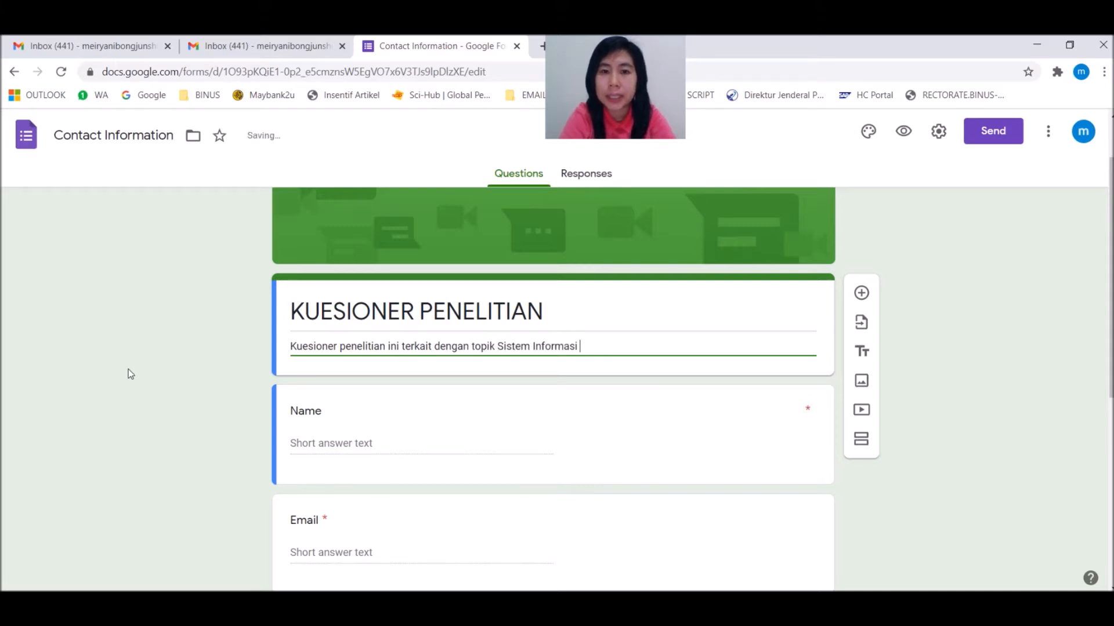
text(Akuntansi)
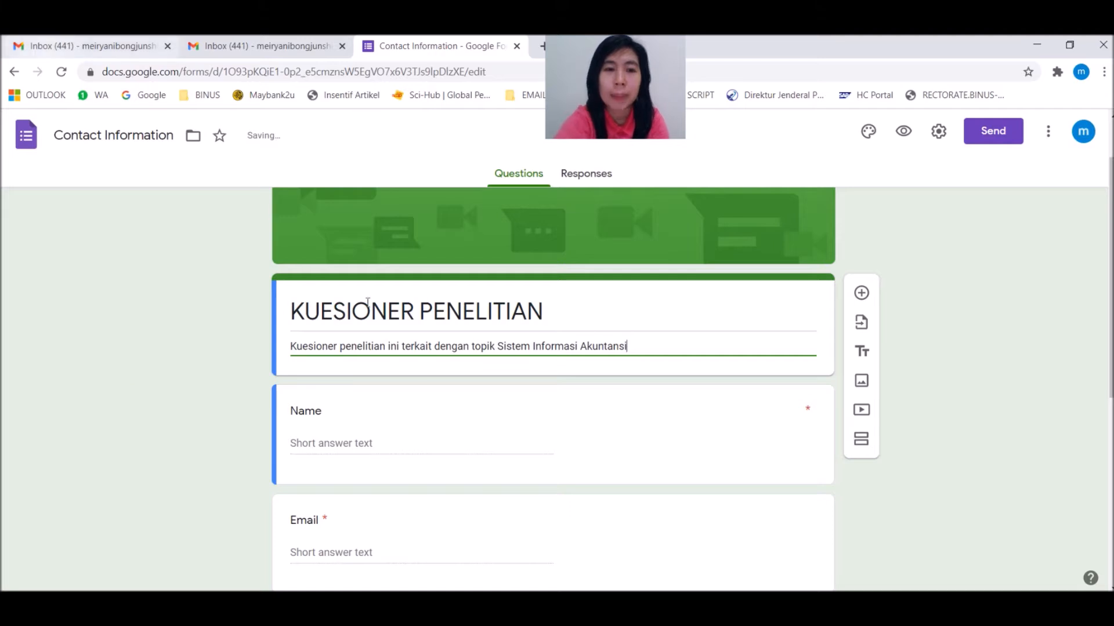
Rename the Address question to "Usia" and change its answer type to Multiple choice
scroll(397, 393, down, 4)
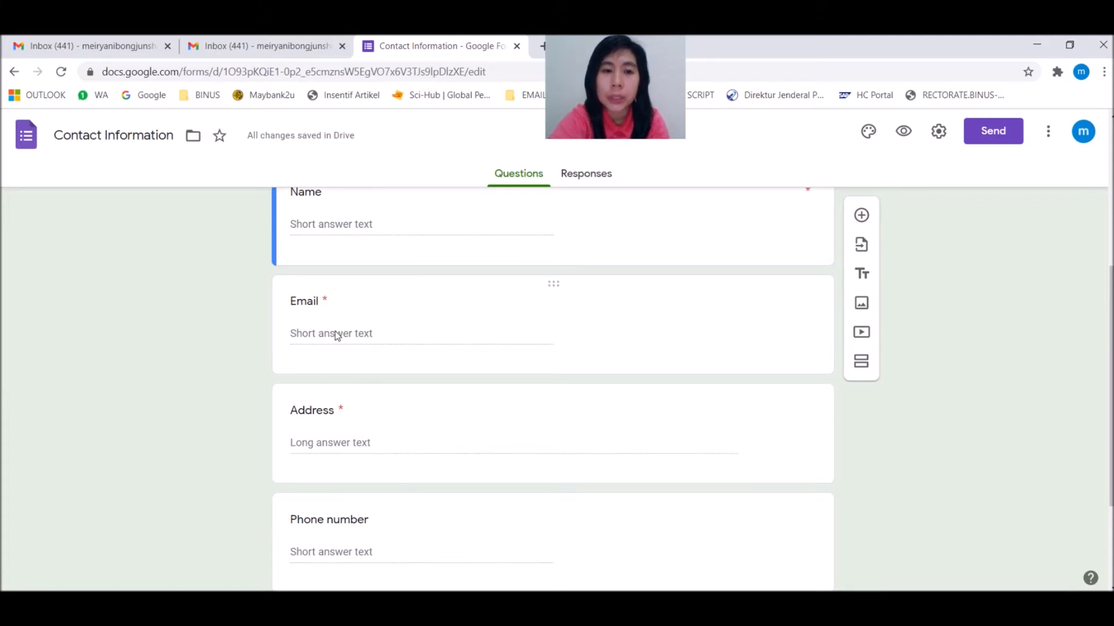
scroll(377, 409, down, 2)
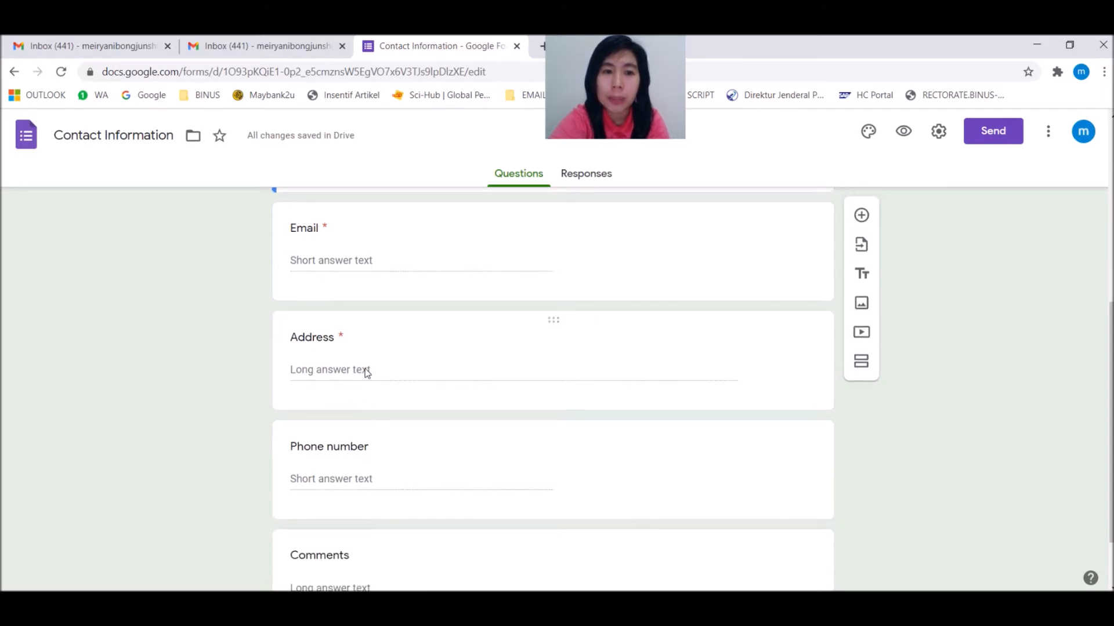
click(364, 374)
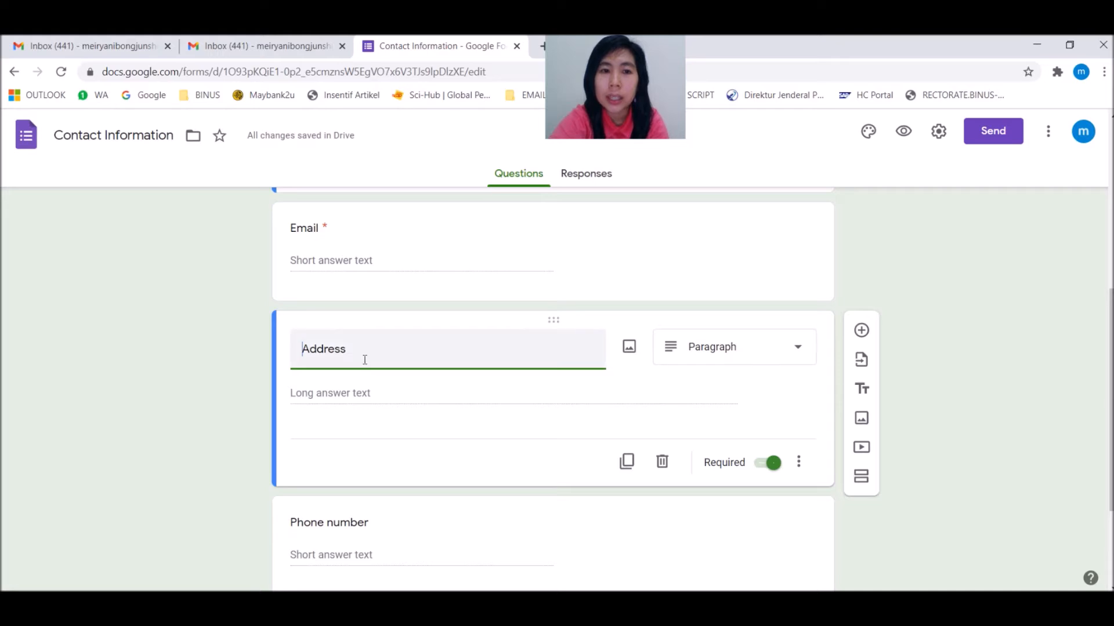
drag(373, 357, 293, 348)
text(Usia)
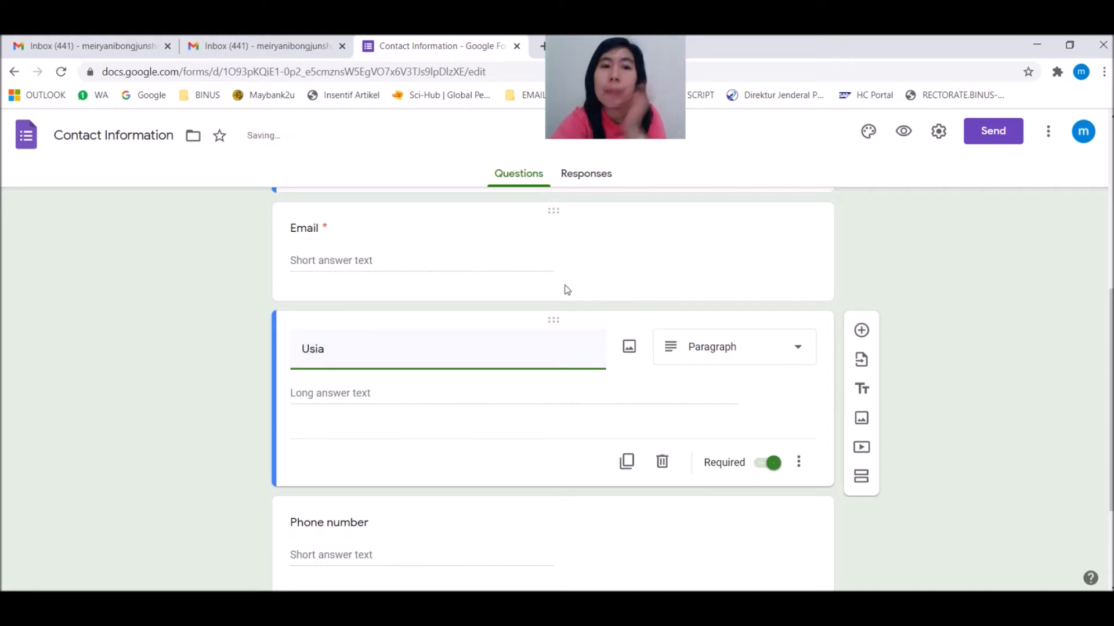
click(797, 351)
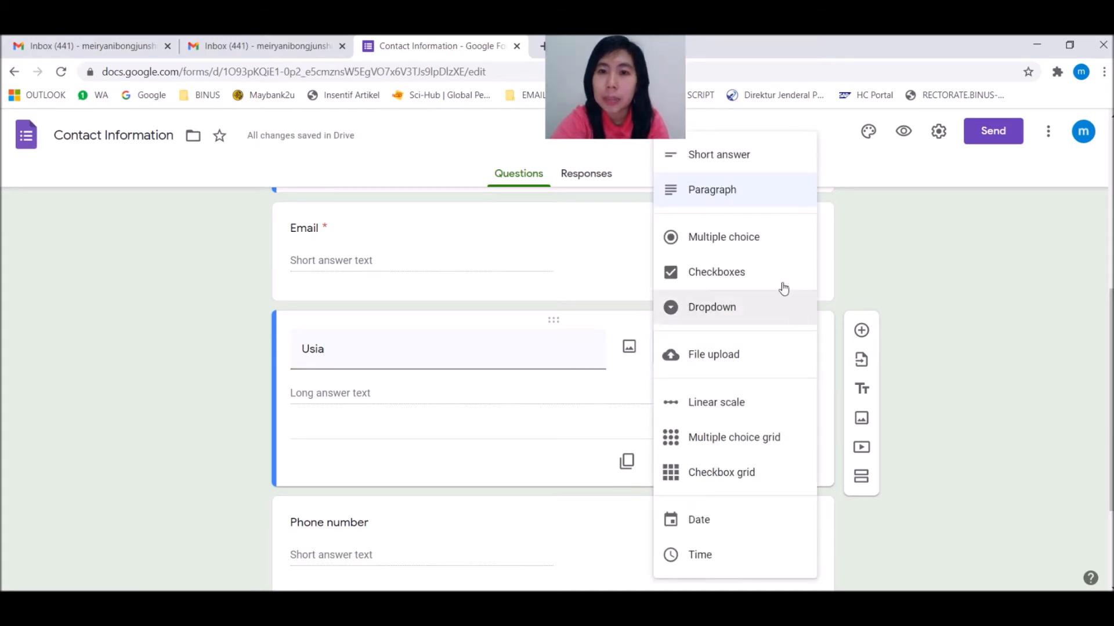
click(739, 240)
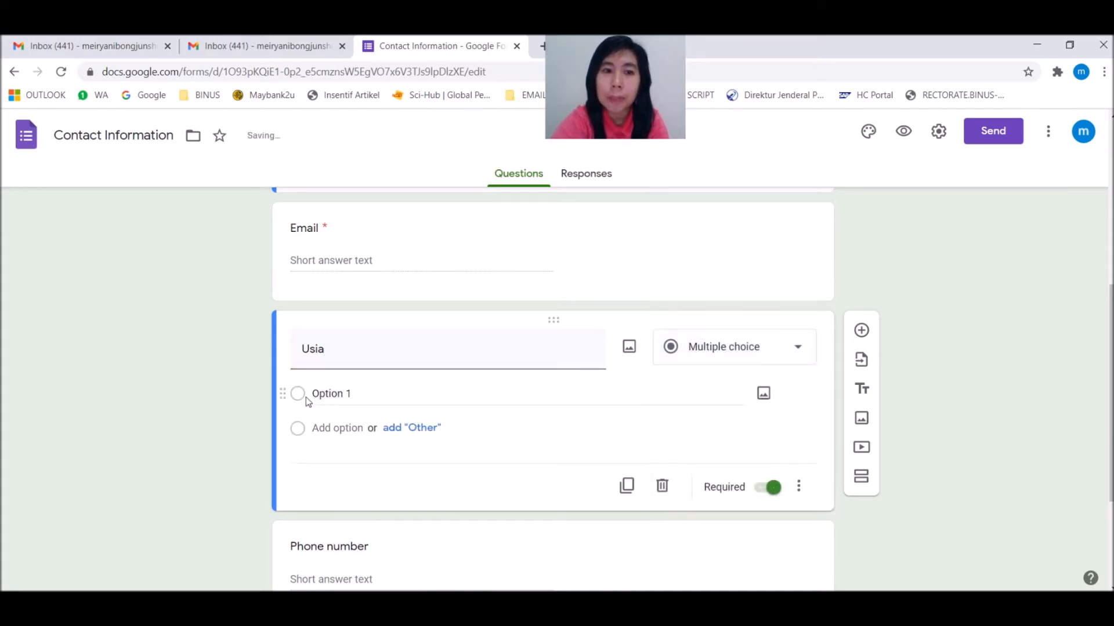
Set the first option of the Usia question to "20-30 tahun" and add an "Other" option
click(373, 397)
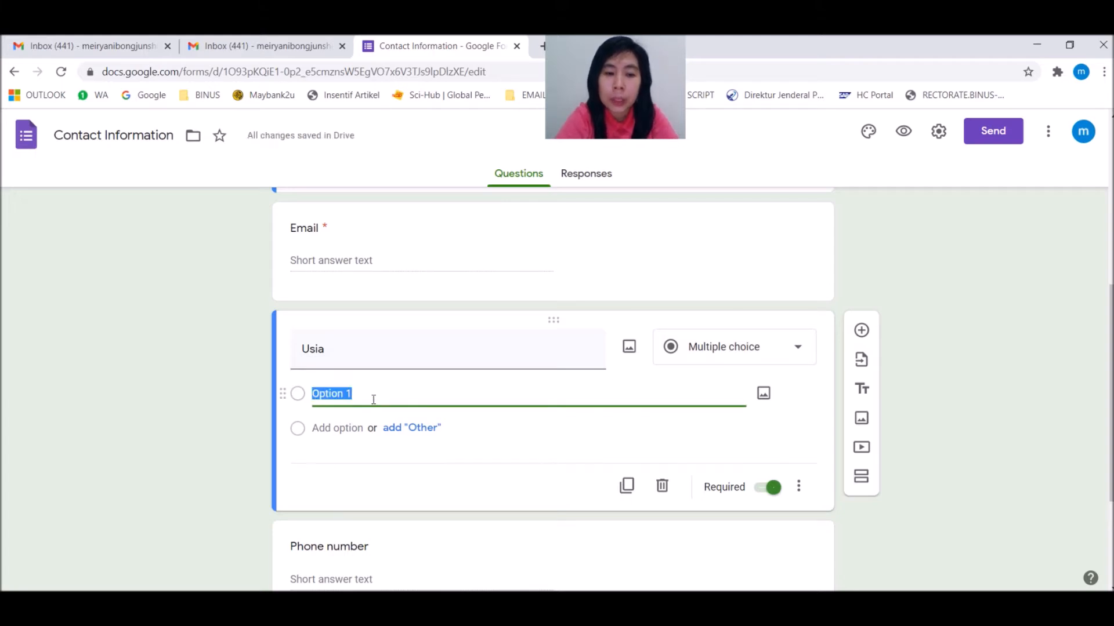
text(20-30)
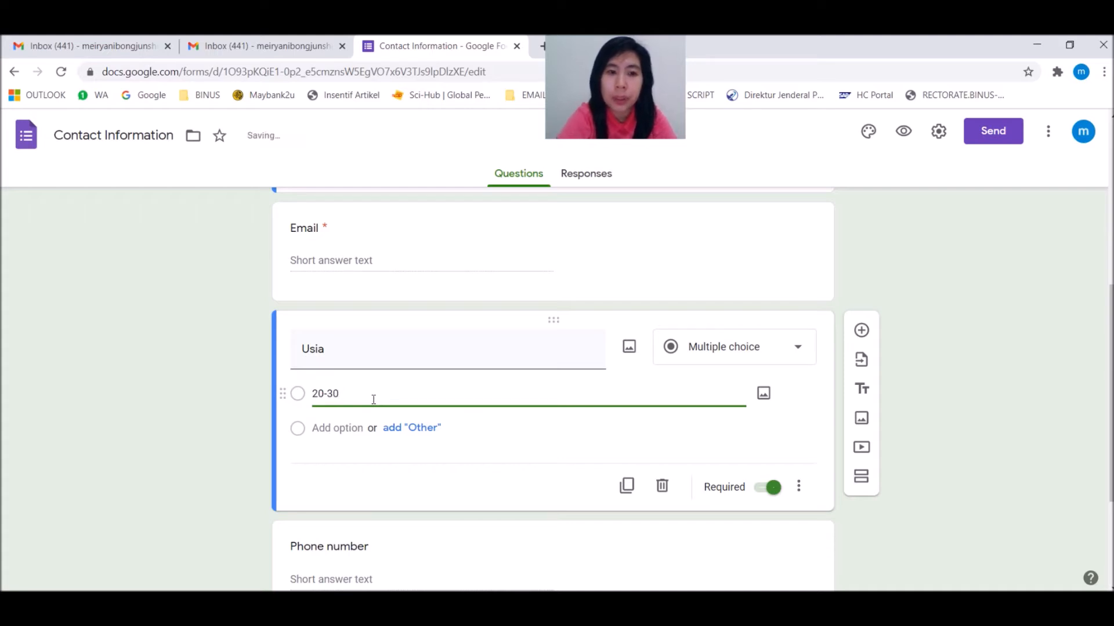
text( g)
key(BackSpace)
text(tahun)
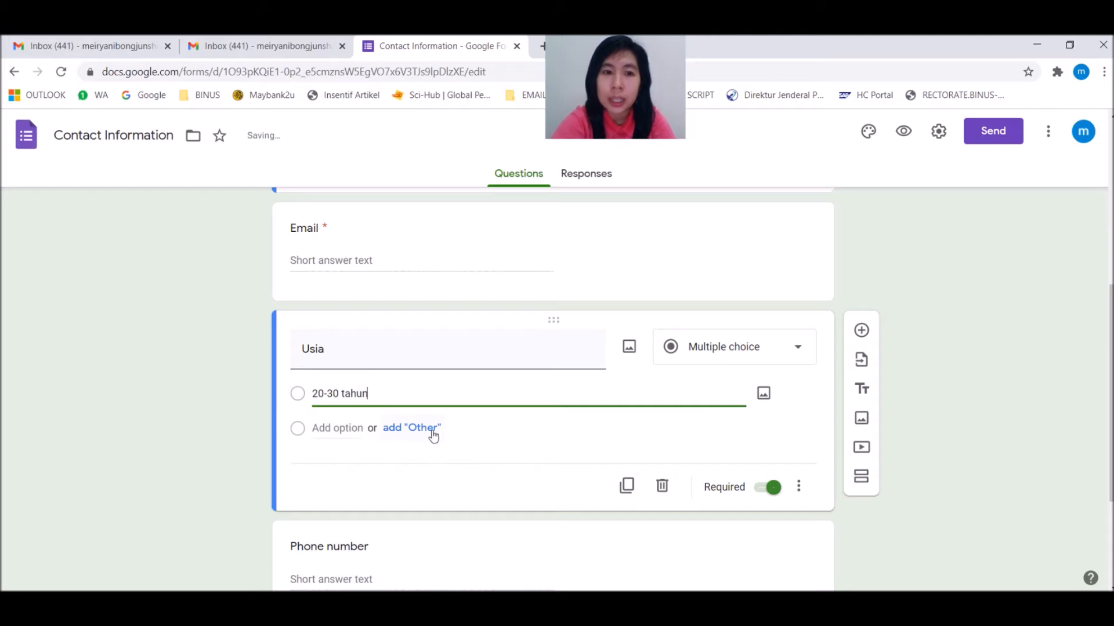
click(411, 428)
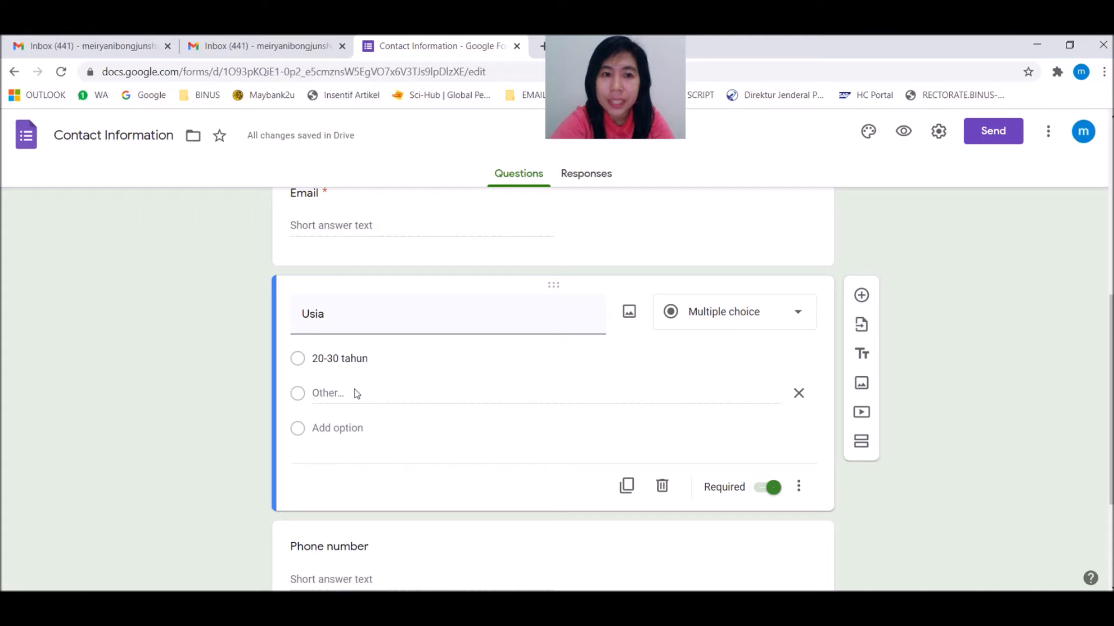
Insert a second option, "30-40 tahun", after the first option of the Usia question
click(395, 358)
click(395, 358)
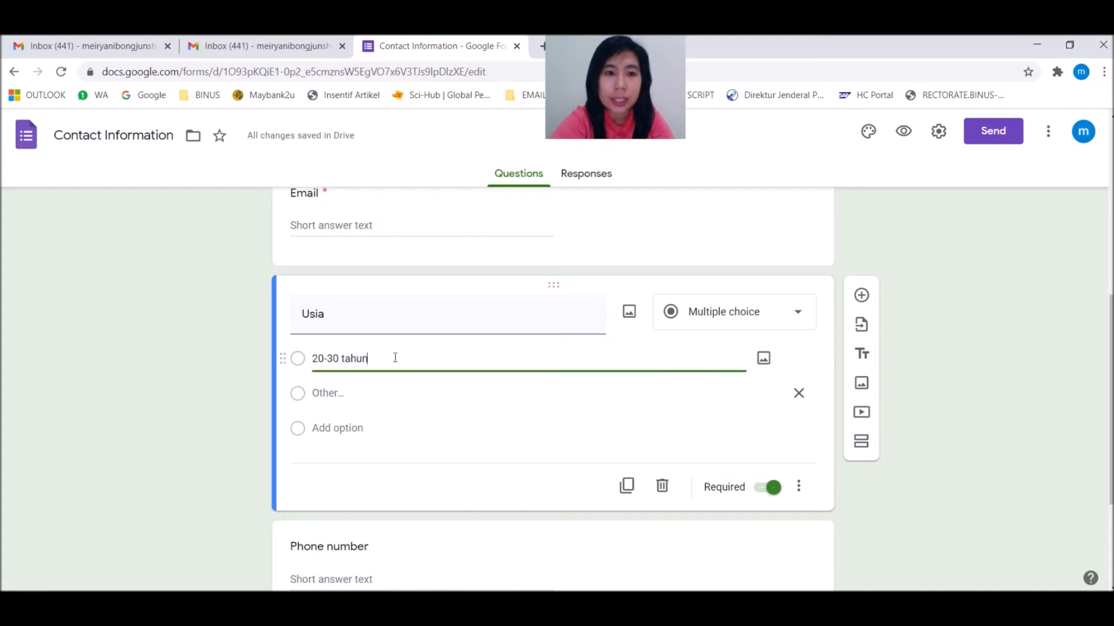
click(395, 358)
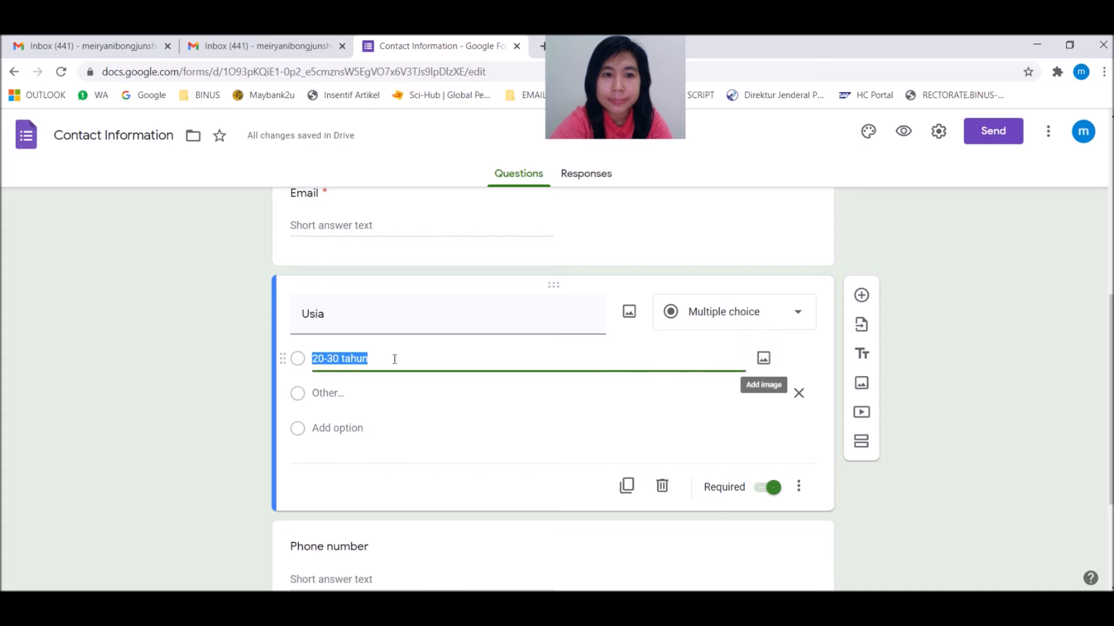
key(Return)
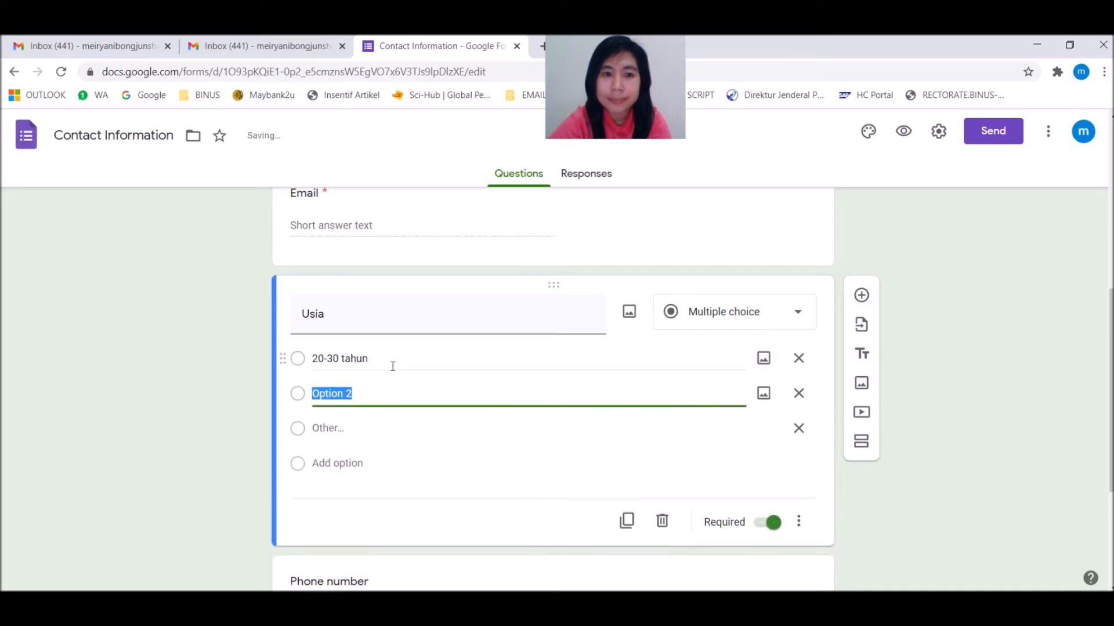
text(40-)
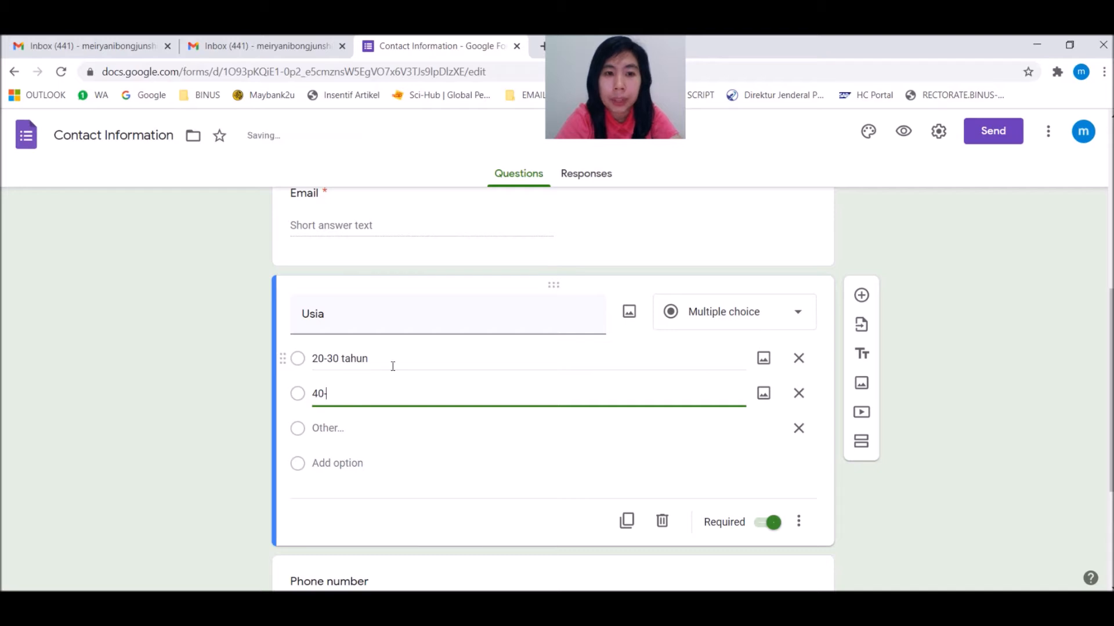
text(3)
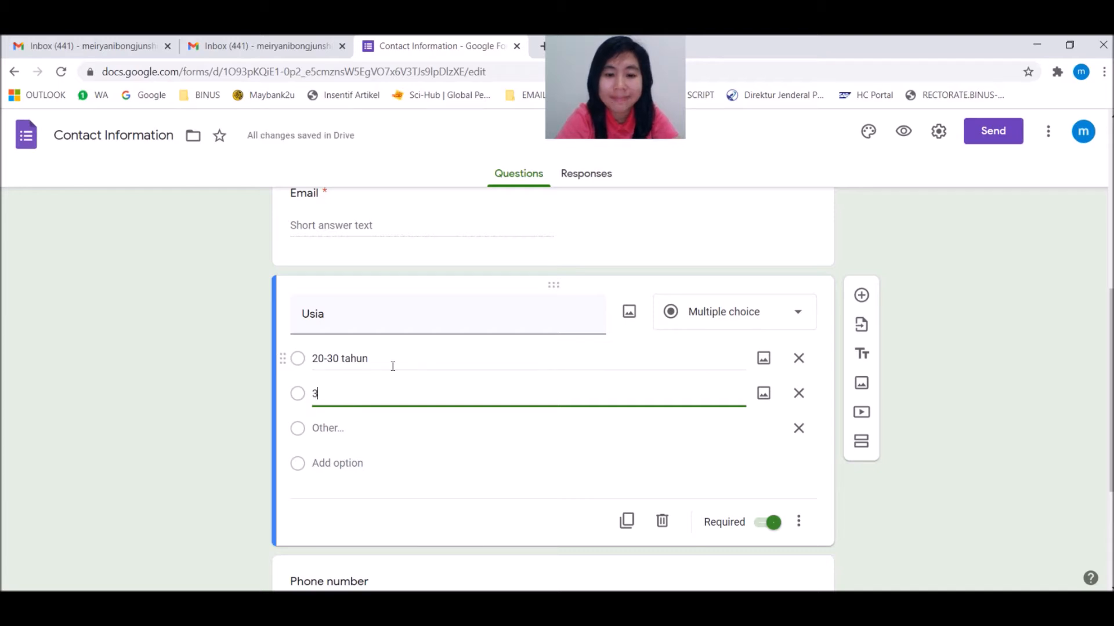
text(0-40 tahun)
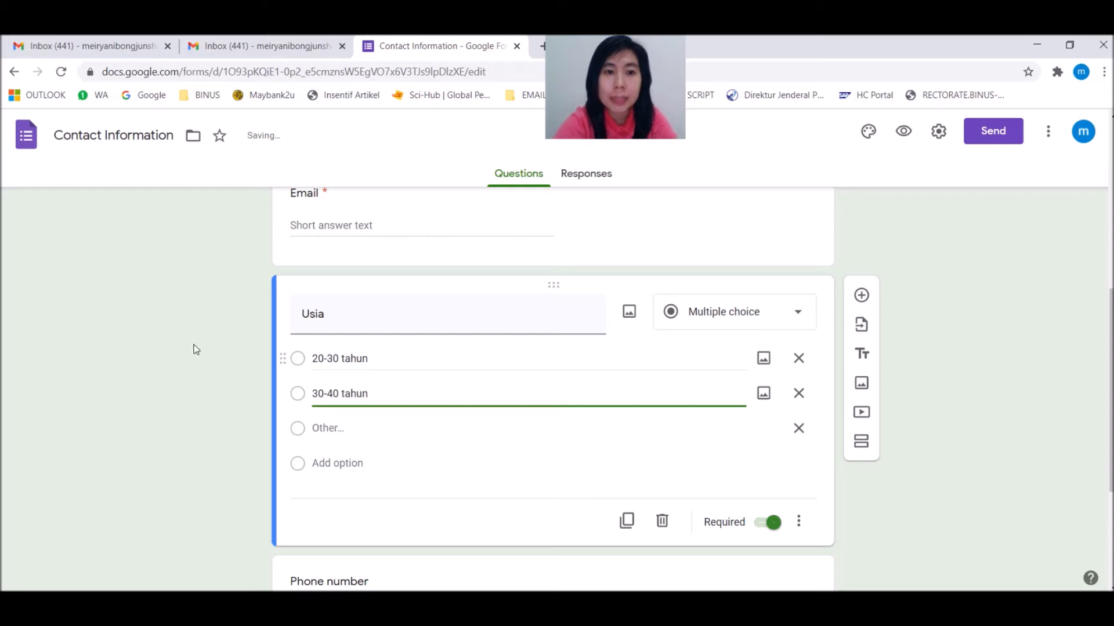
Insert a third option, "40-50 tahun", after the "30-40 tahun" option of the Usia question
click(339, 429)
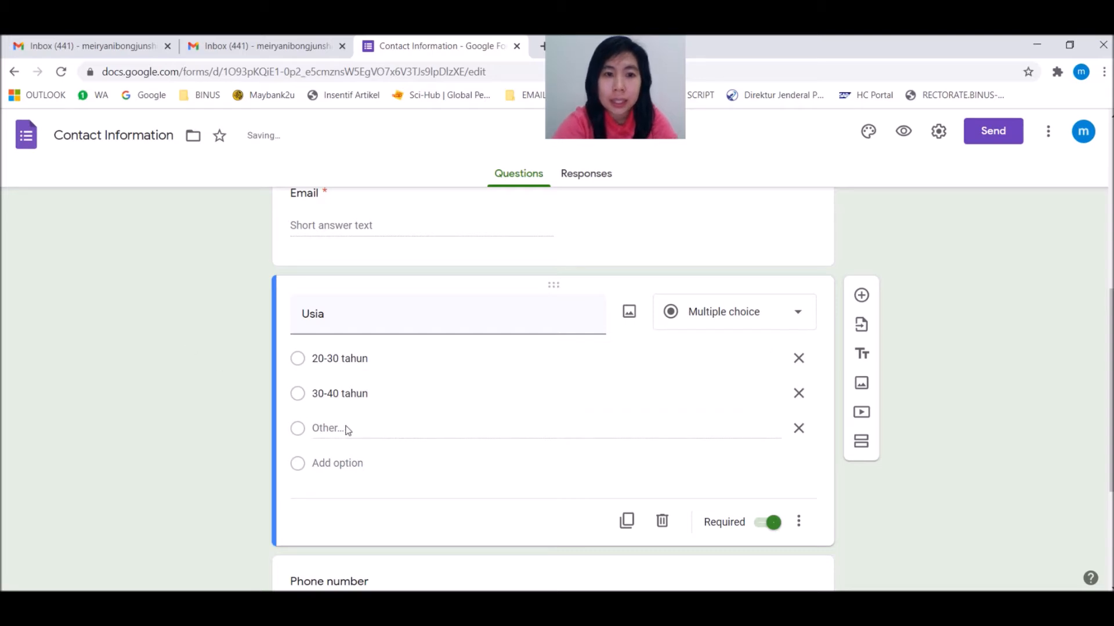
click(401, 388)
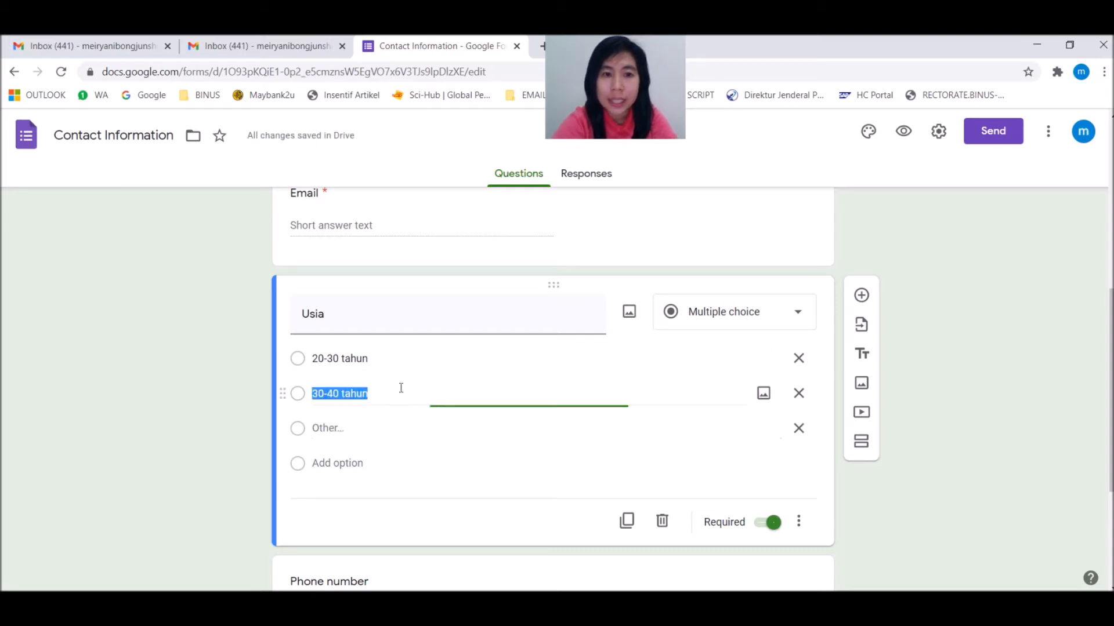
click(400, 388)
click(390, 393)
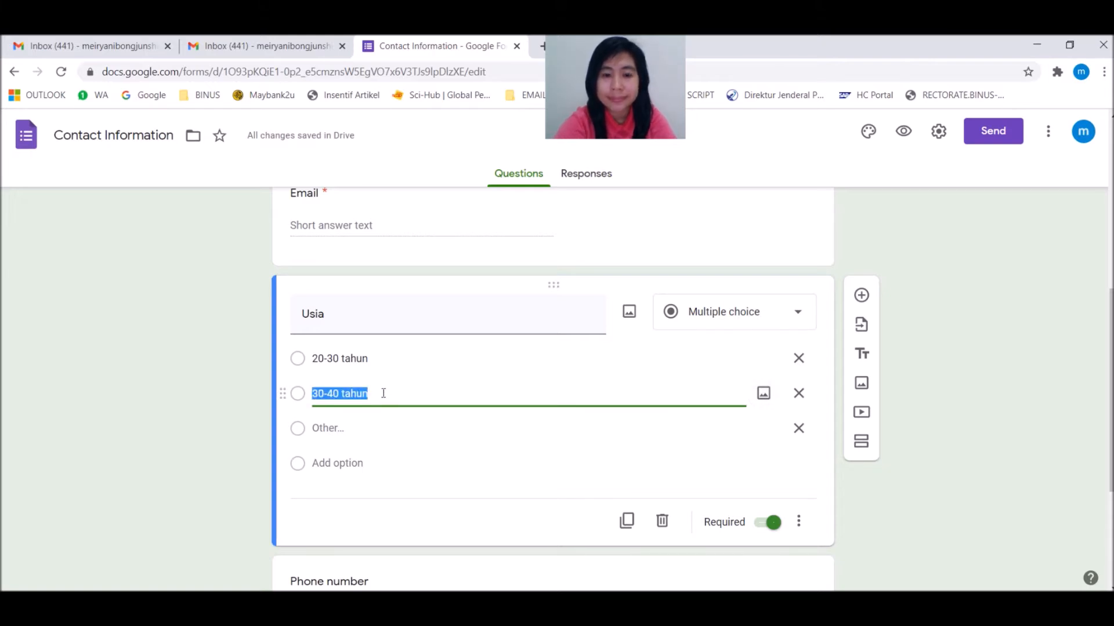
click(384, 395)
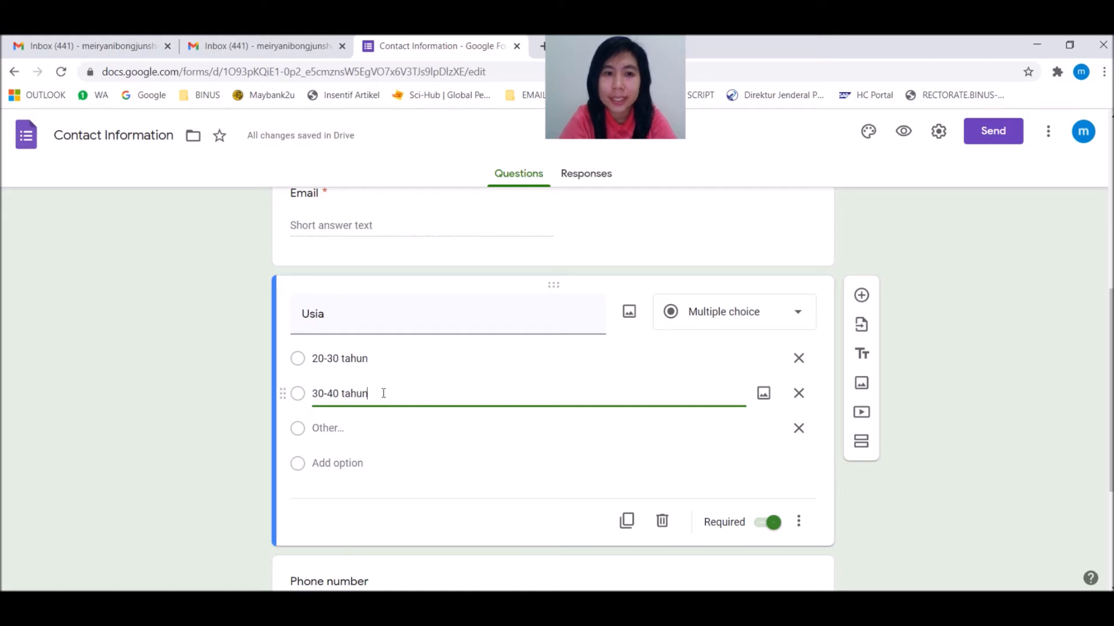
key(Return)
text(50-50 6)
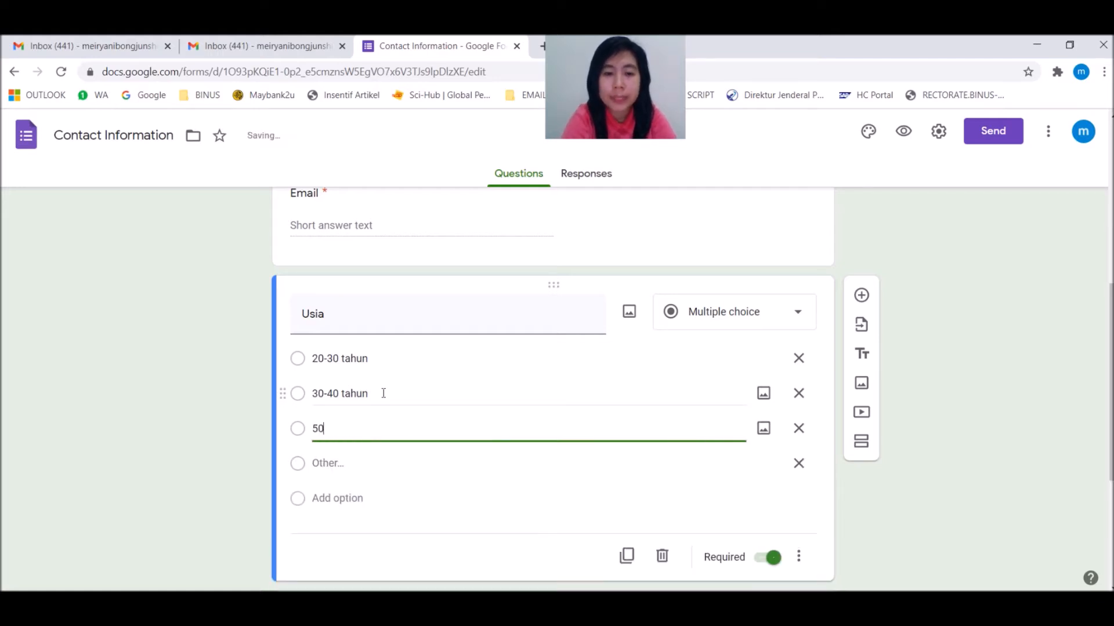
key(BackSpace)
key(BackSpace)
key(BackSpace)
key(BackSpace)
key(BackSpace)
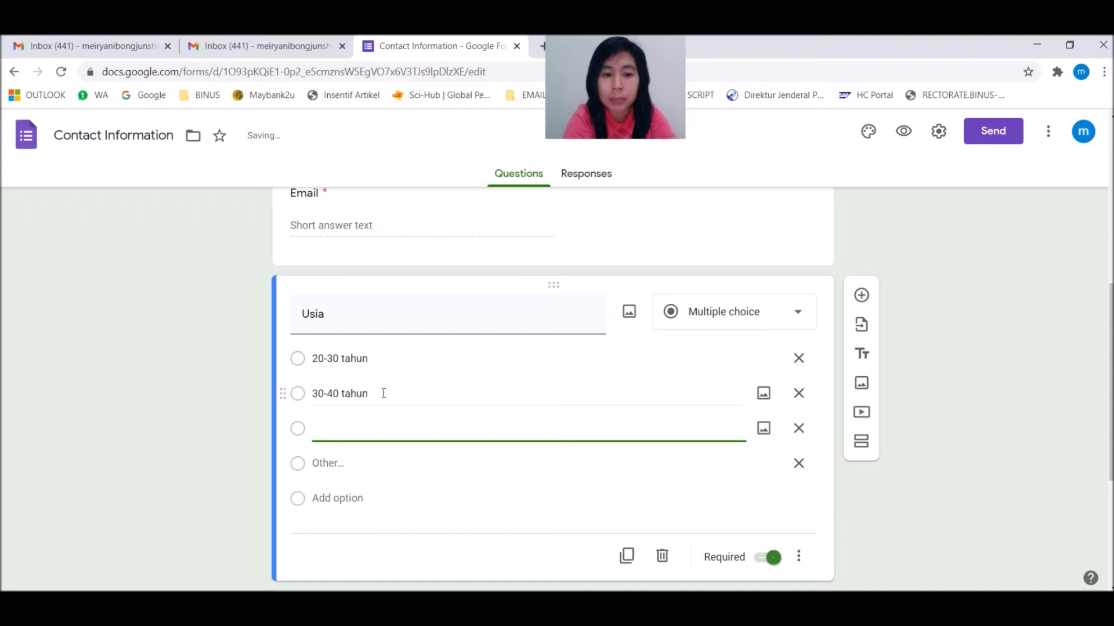
text(40)
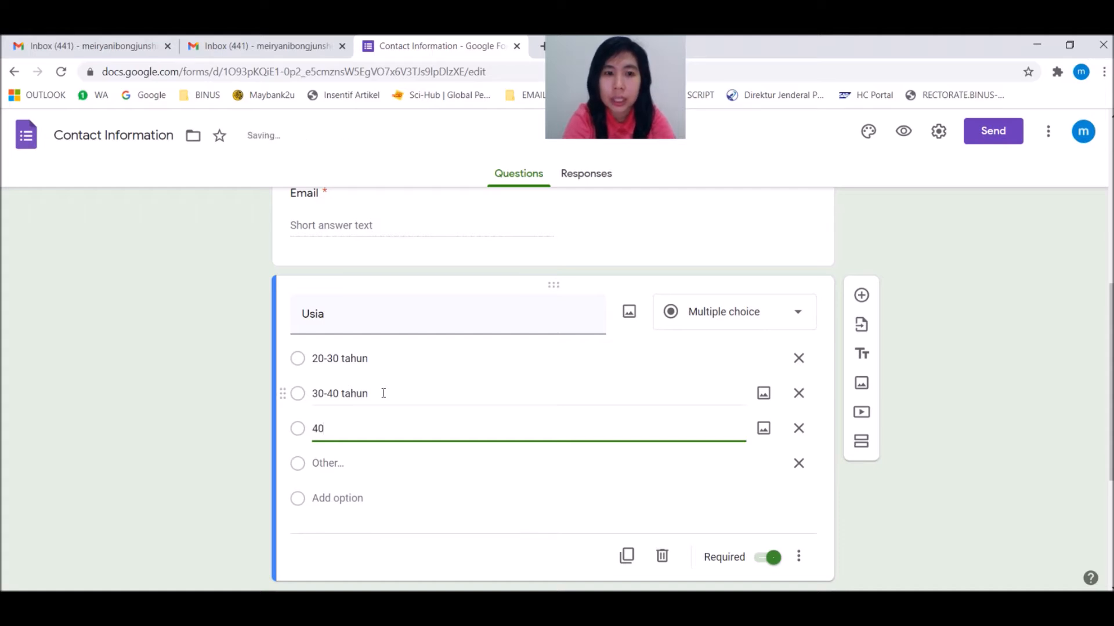
text(-50 tahun)
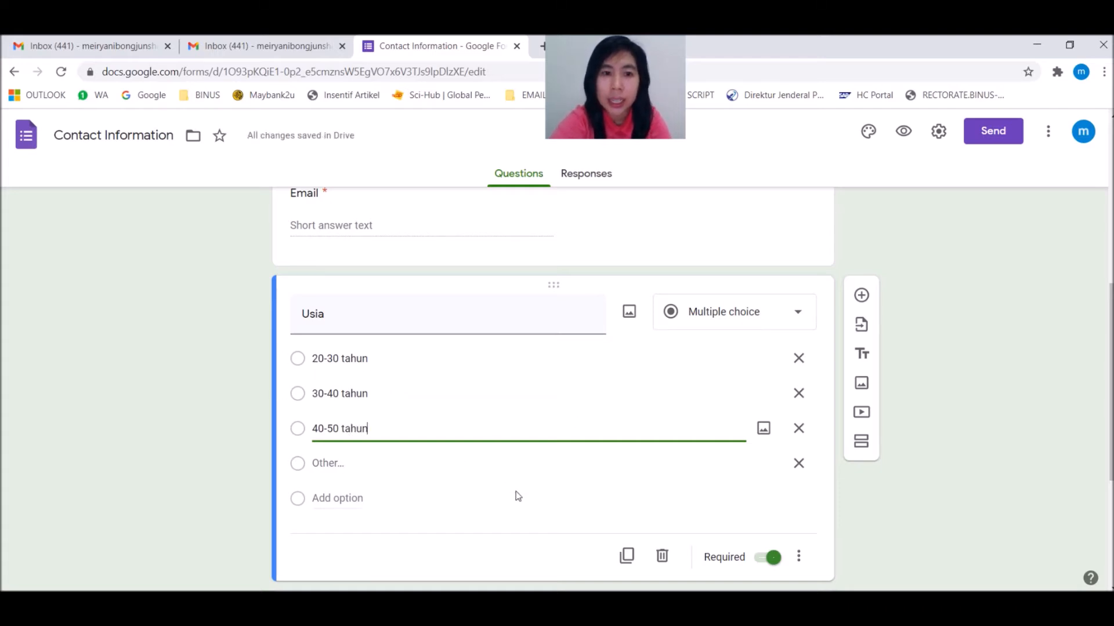
Review the form's Name, Email, Usia and Phone number questions and their answer types
scroll(459, 493, down, 3)
scroll(458, 453, down, 2)
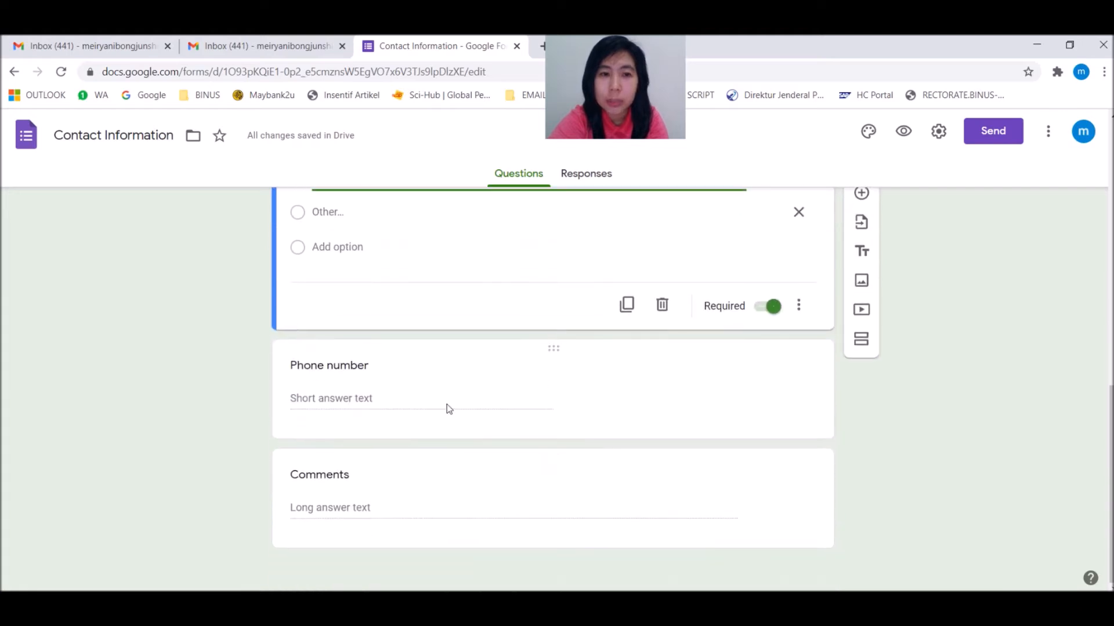
click(609, 411)
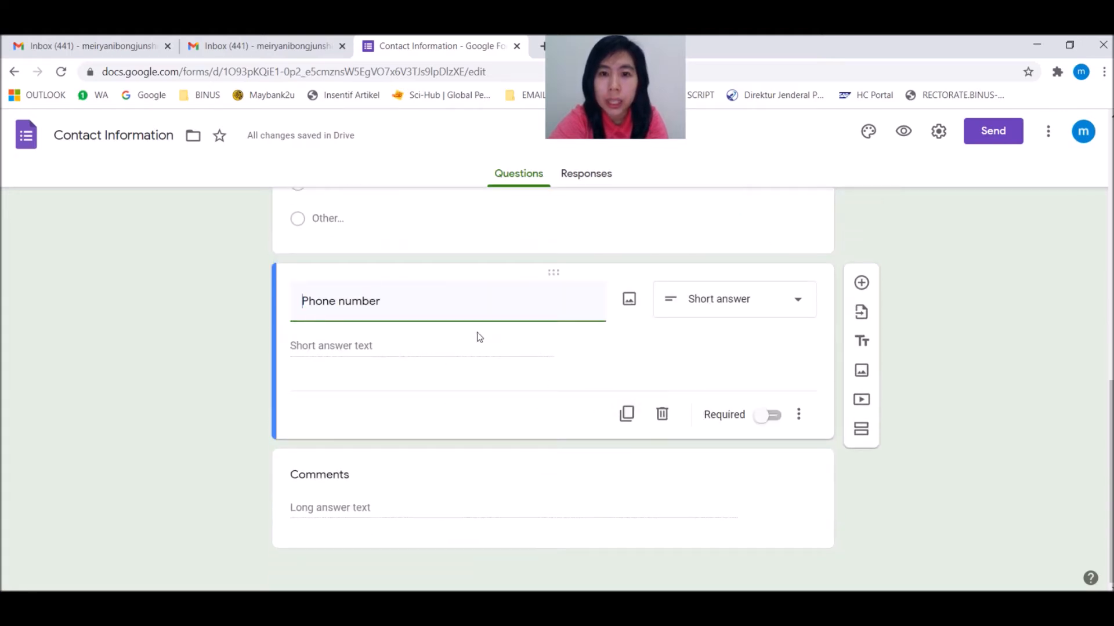
scroll(477, 336, up, 5)
scroll(525, 412, down, 3)
scroll(566, 428, up, 3)
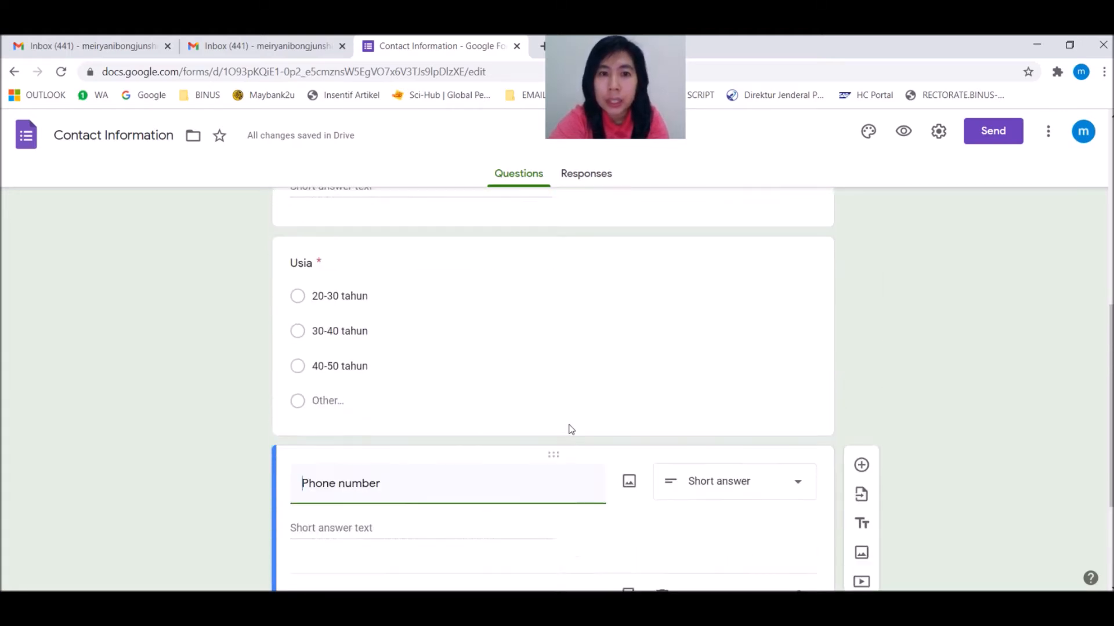
click(513, 304)
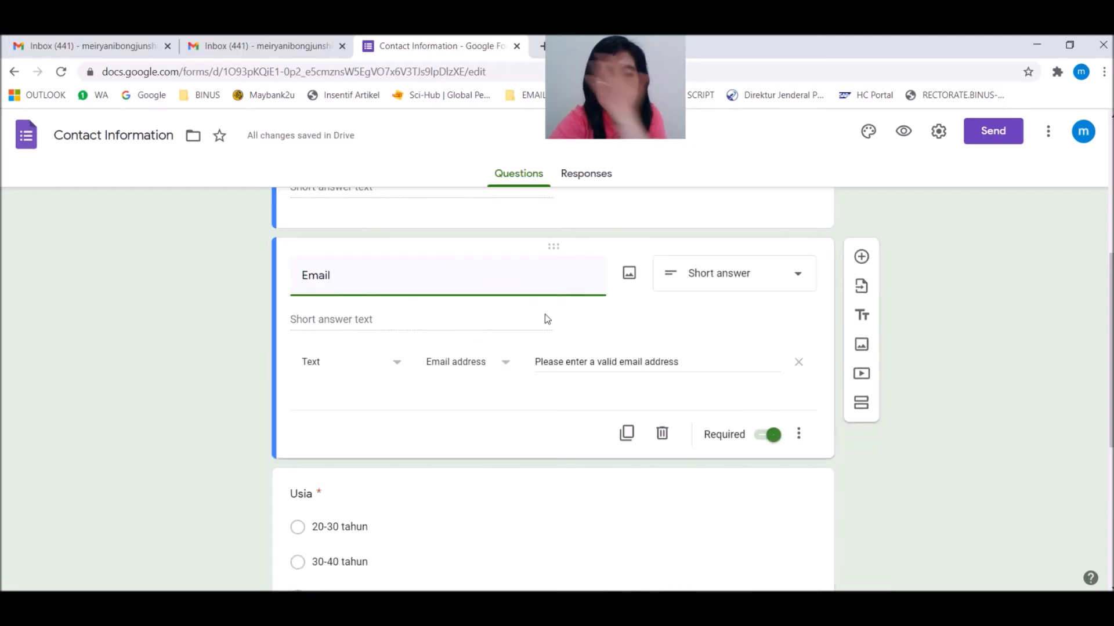
scroll(681, 409, up, 4)
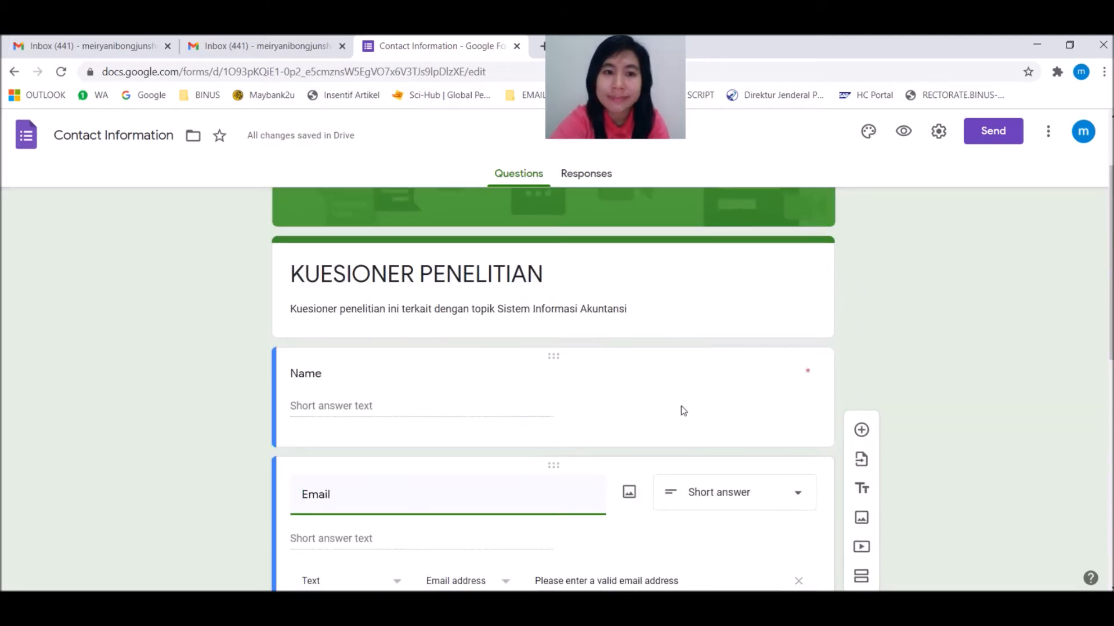
click(522, 401)
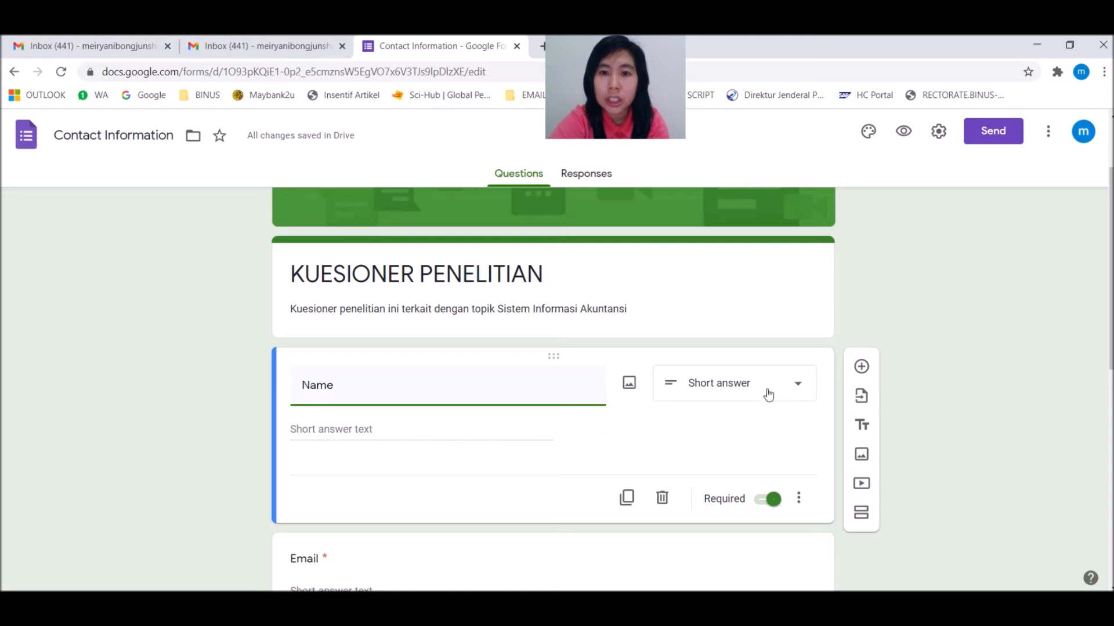
scroll(410, 441, down, 4)
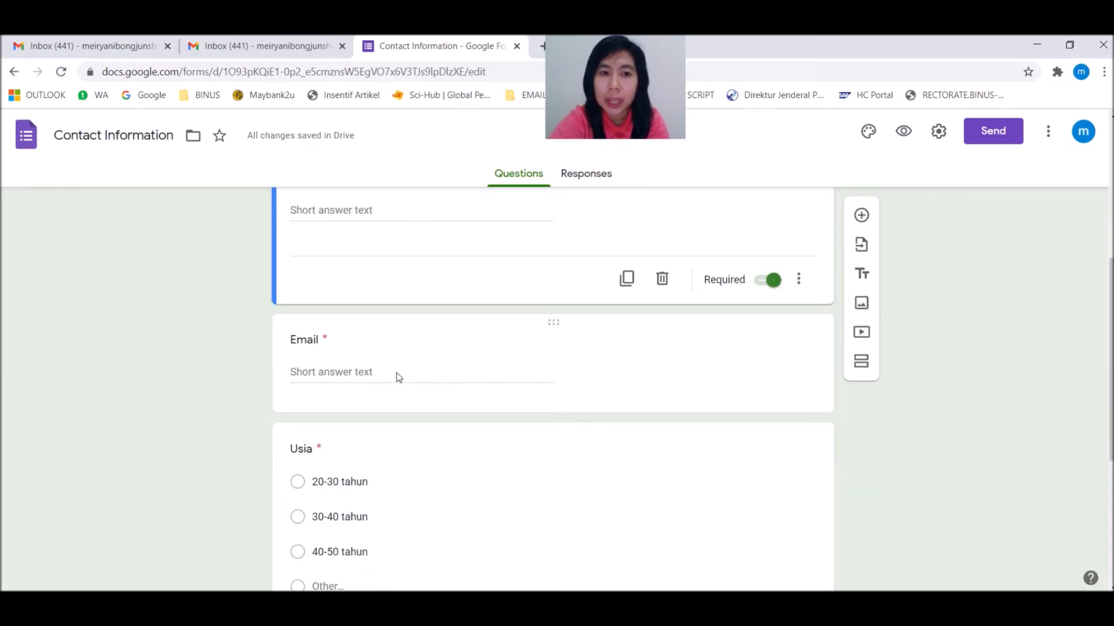
click(395, 374)
scroll(495, 418, down, 3)
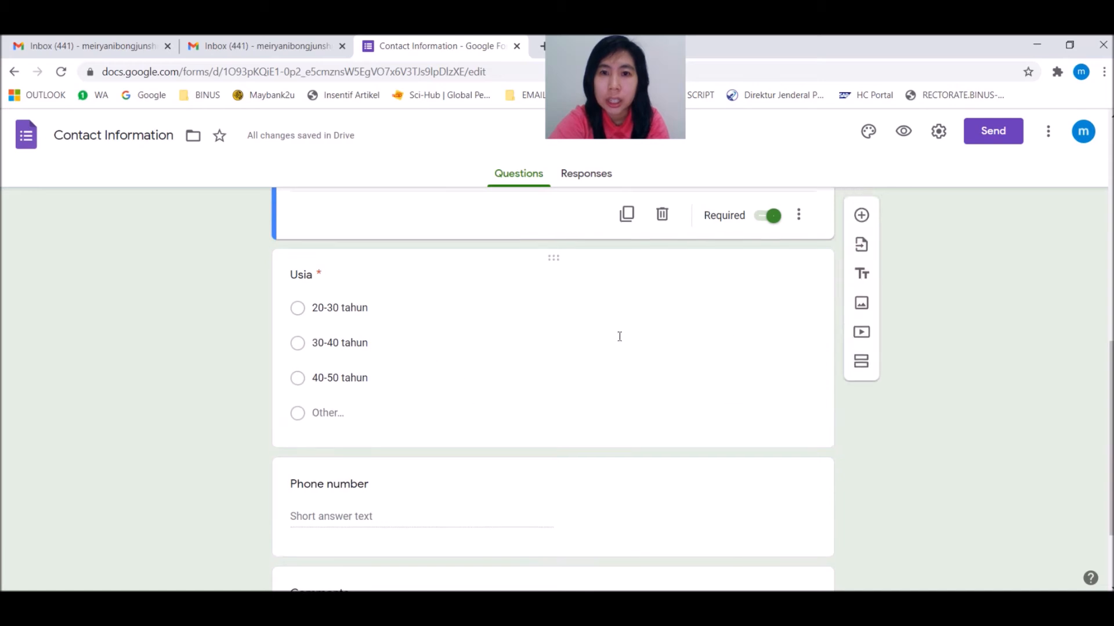
click(358, 303)
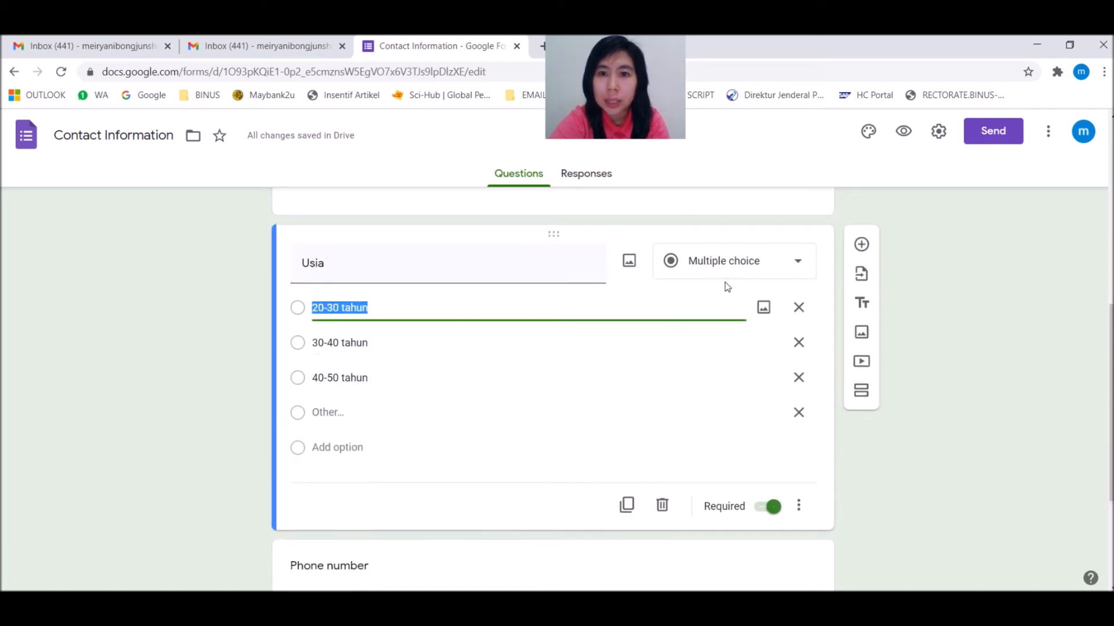
scroll(556, 427, down, 1)
scroll(555, 427, down, 3)
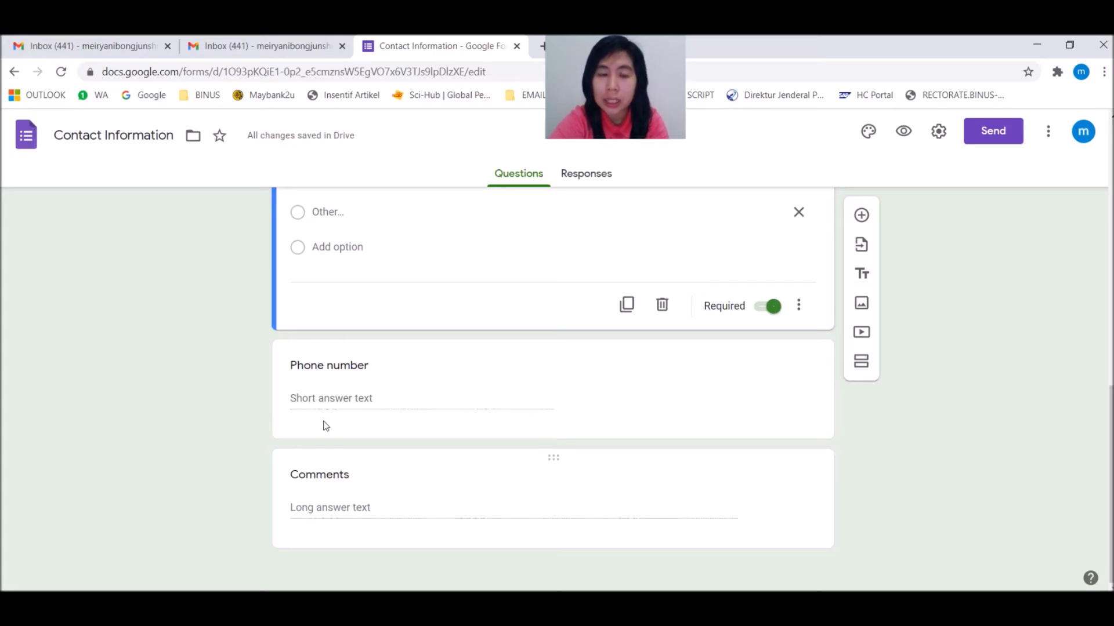
Add a new question below Comments and select statement 1 in the Word document LAMPIRAN 1_KUESIONER
click(361, 511)
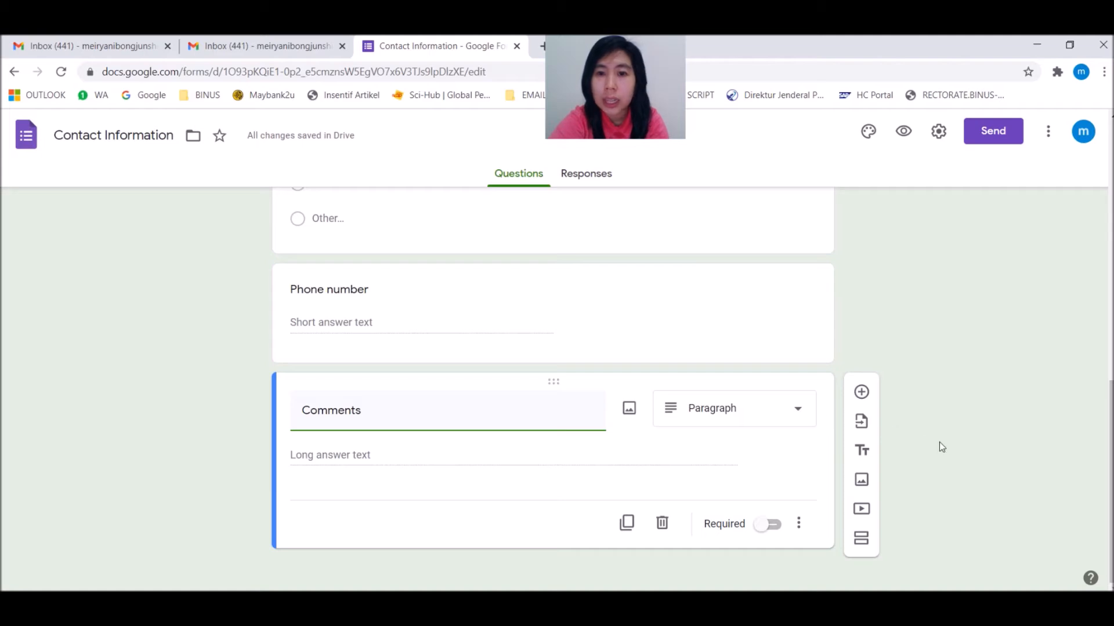
click(862, 393)
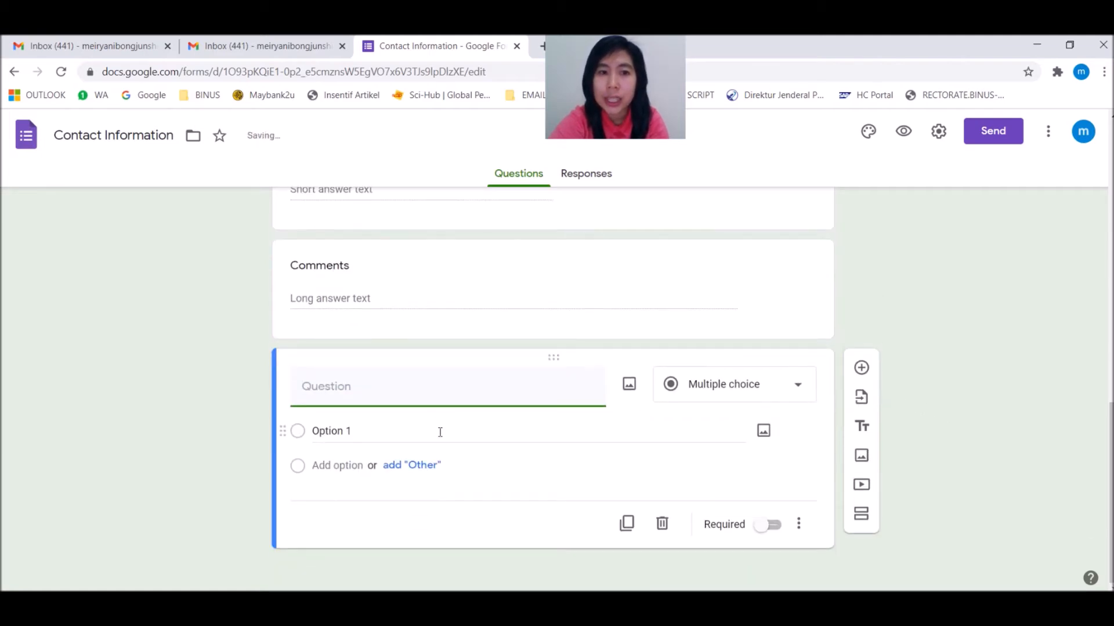
key(alt+Tab)
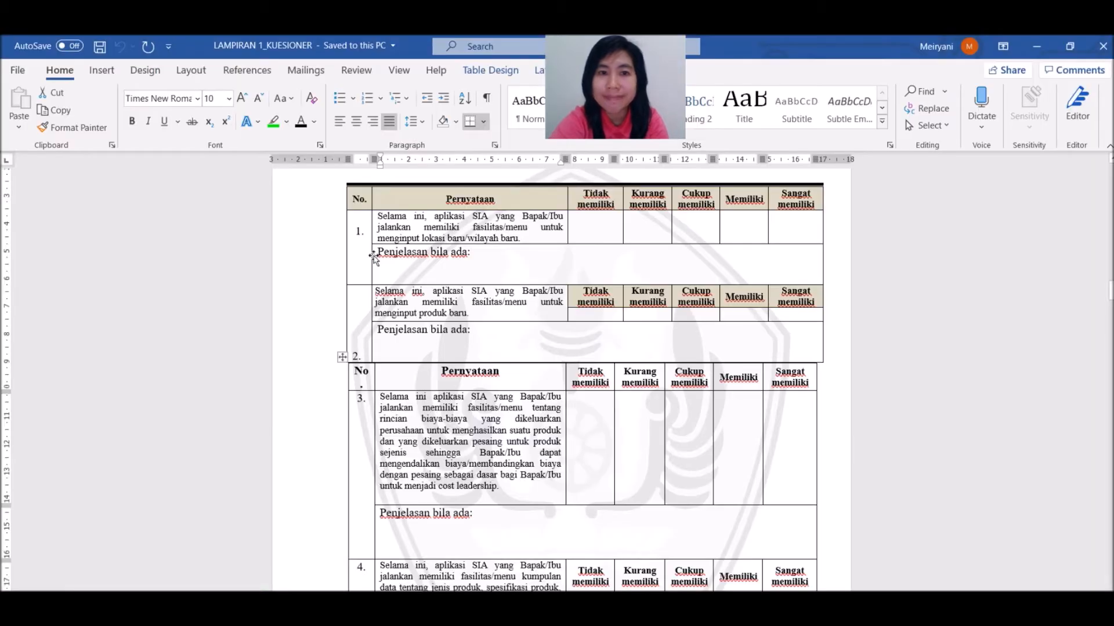
drag(379, 218, 477, 236)
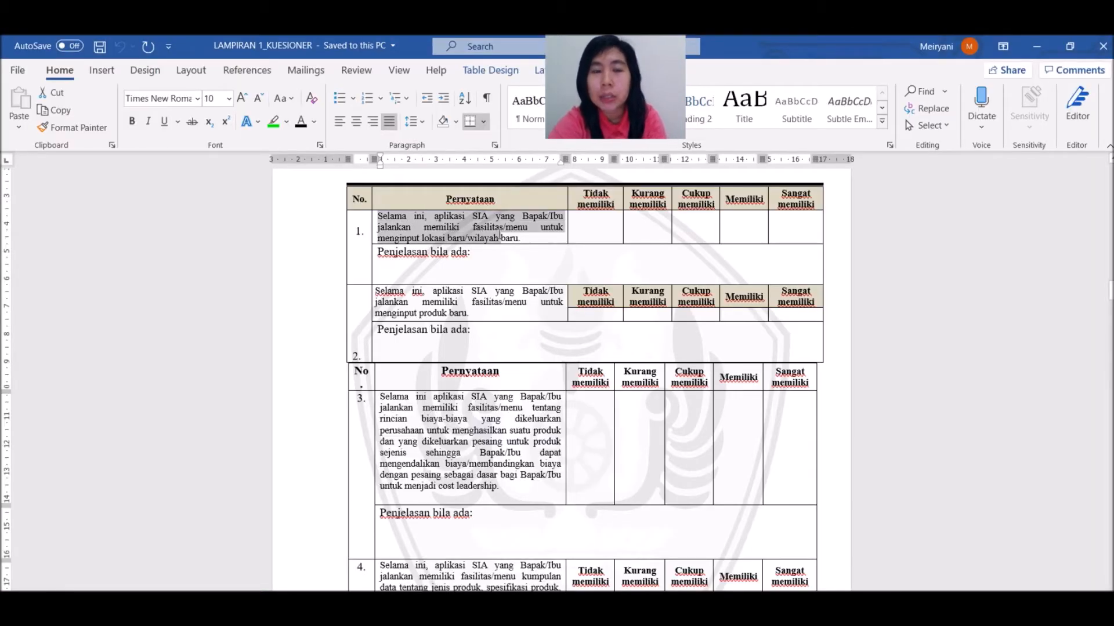
drag(508, 236, 524, 238)
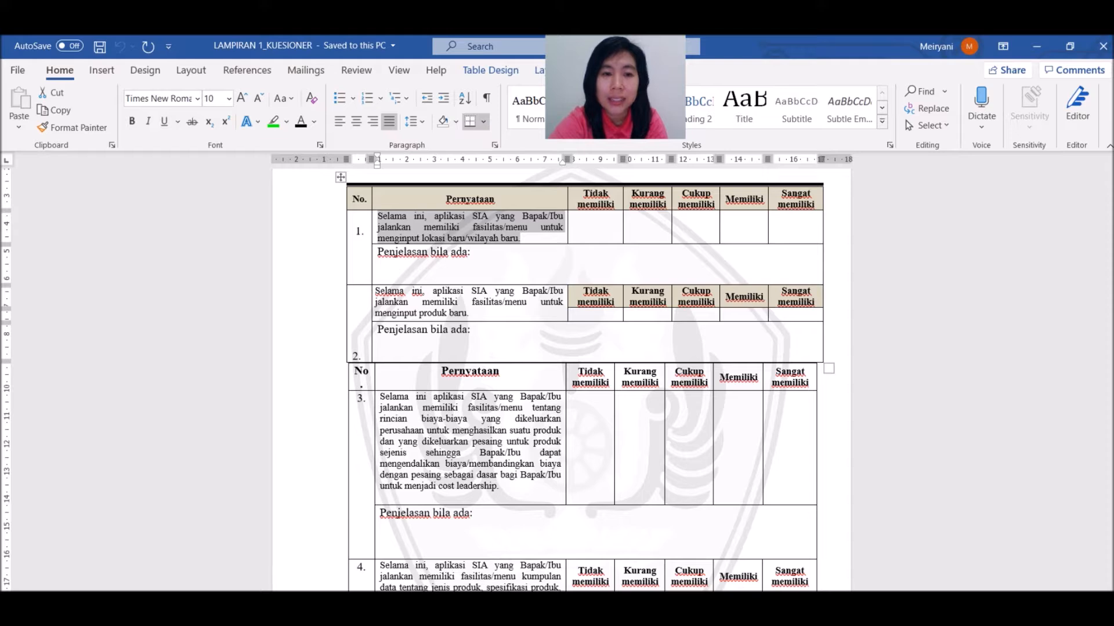
key(alt+Tab)
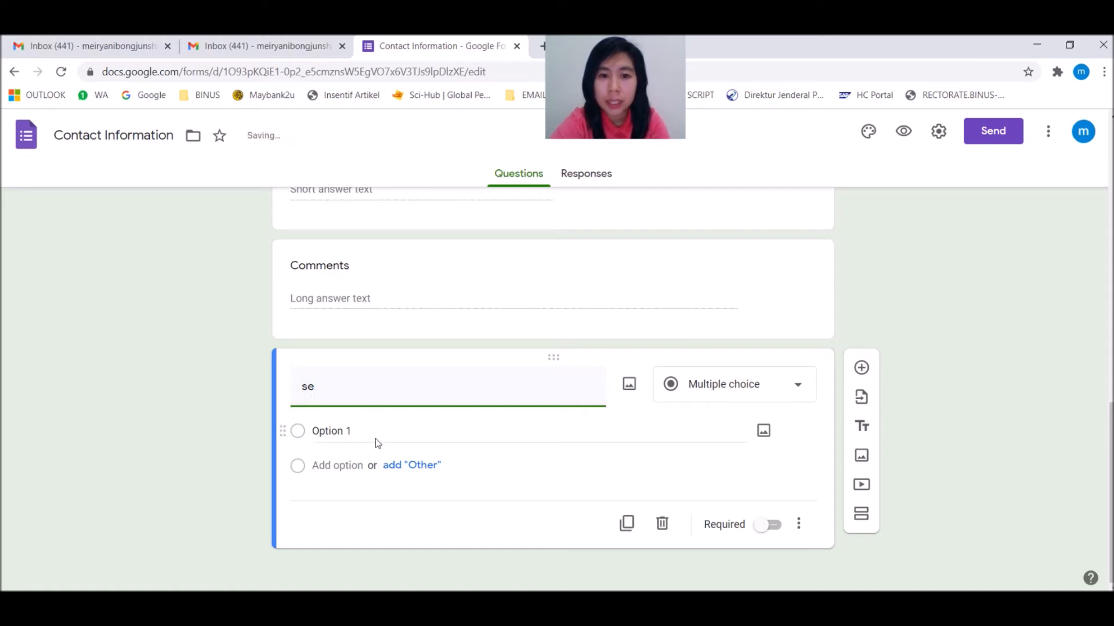
Copy statement 1, "Selama ini, aplikasi SIA yang Bapak/Ibu jalankan memiliki fasilitas/menu untuk menginput lokasi baru/wilayah baru.", from Word into the new question's title
key(alt+Tab)
click(520, 239)
drag(520, 239, 379, 221)
key(ctrl+c)
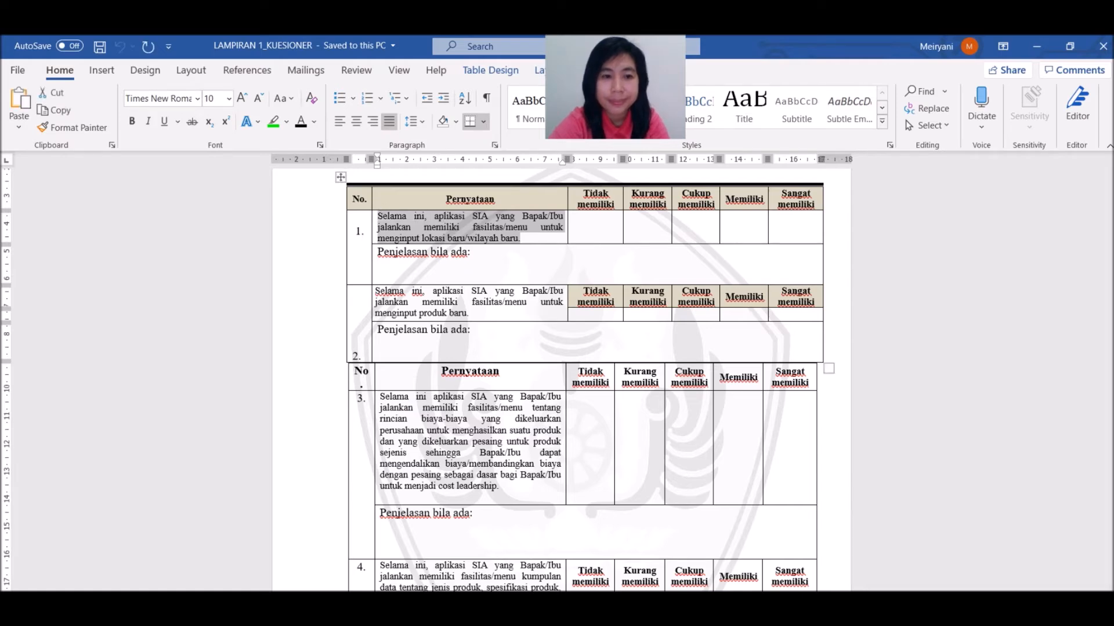
key(alt+Tab)
key(ctrl+v)
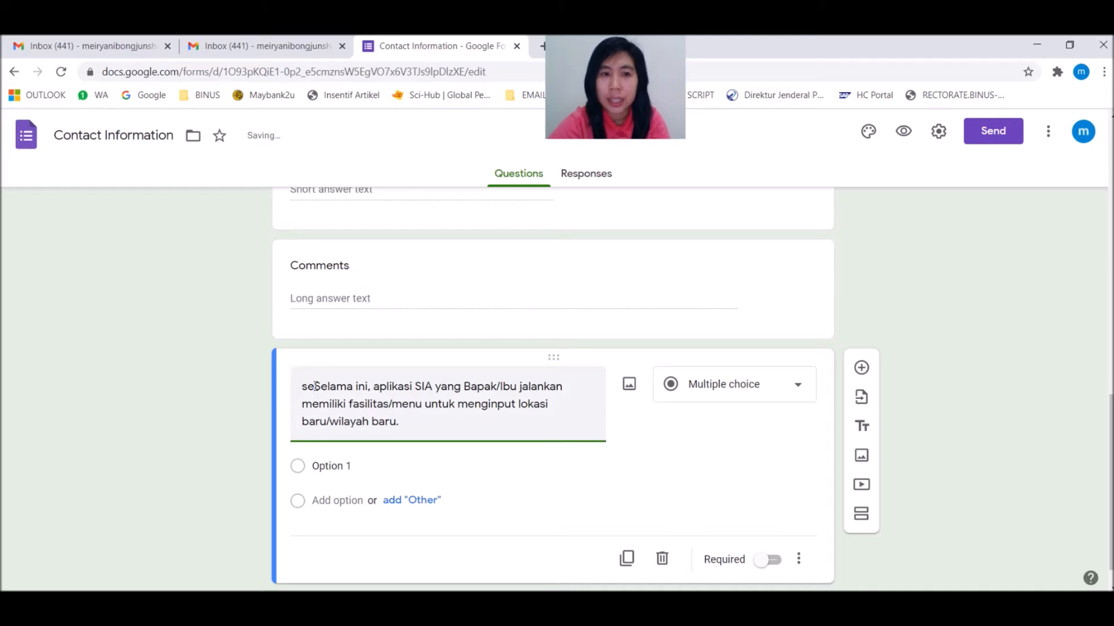
key(BackSpace)
key(BackSpace)
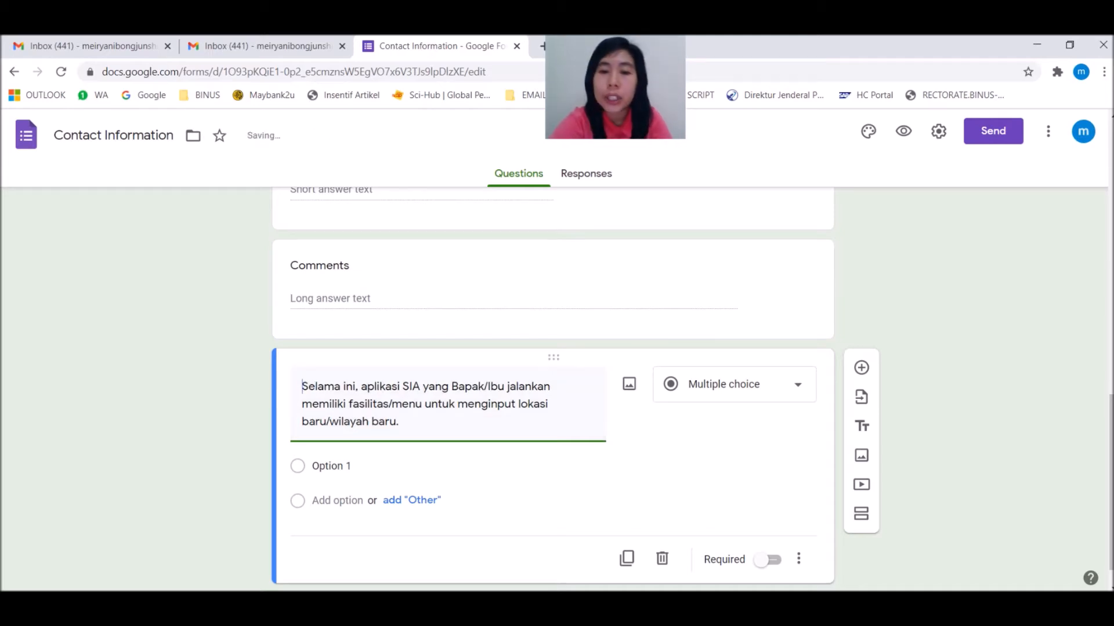
Check the answer choices in the Word table and change the new question's answer type to Linear scale
key(alt+Tab)
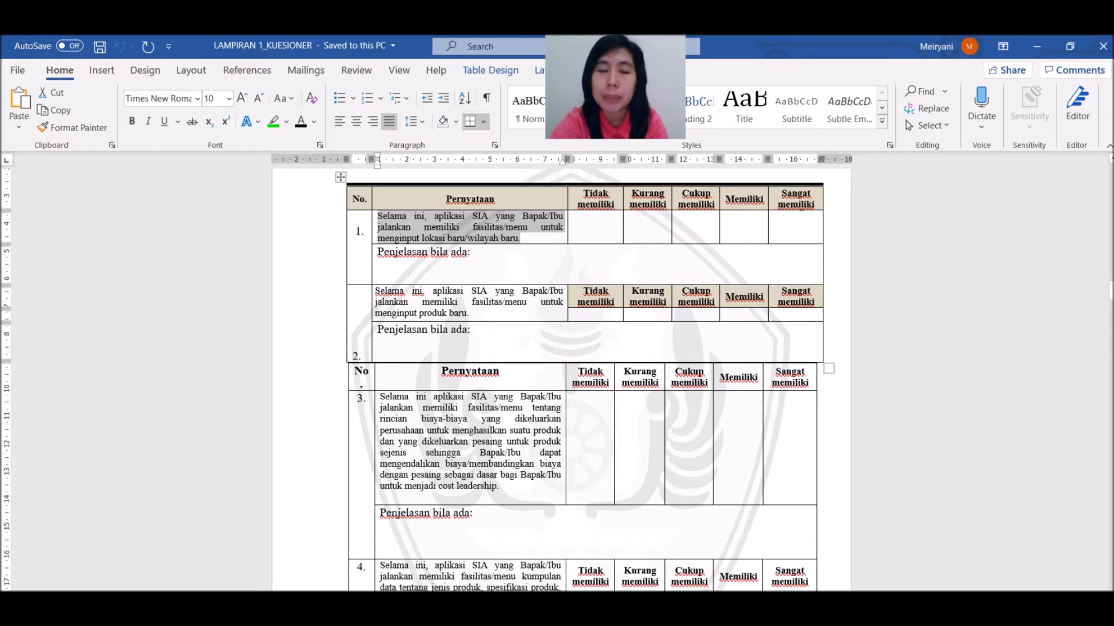
key(alt+Tab)
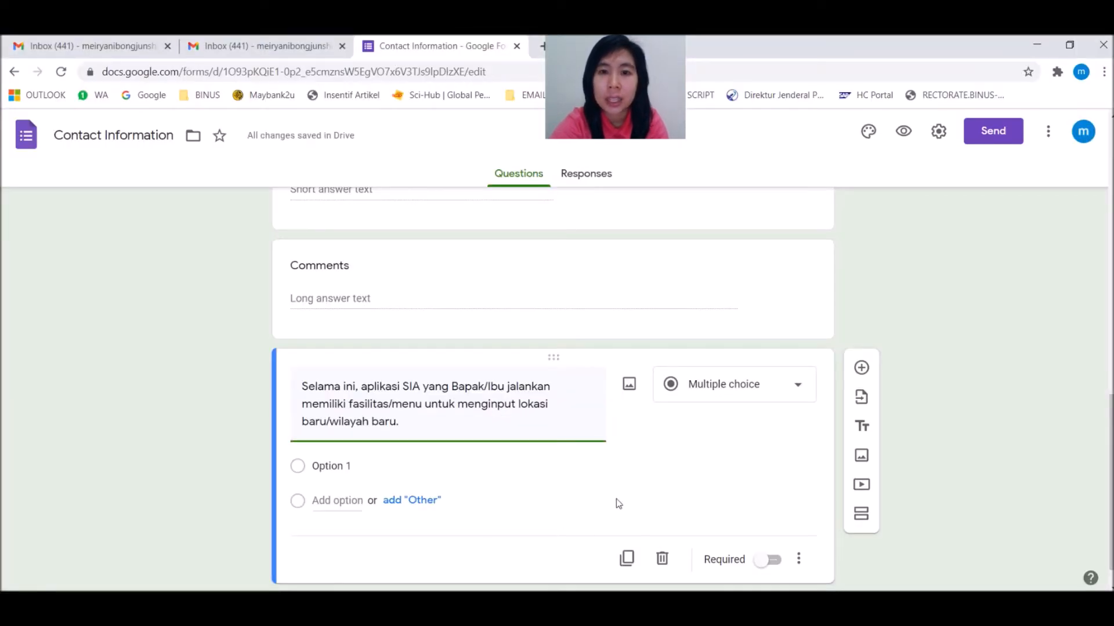
click(797, 389)
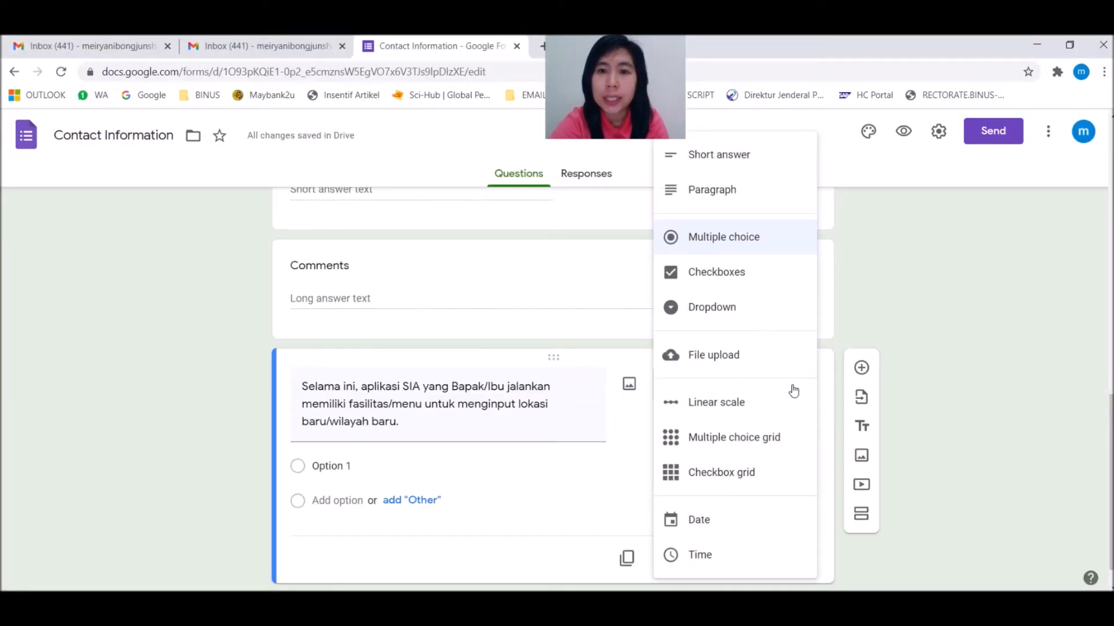
click(738, 410)
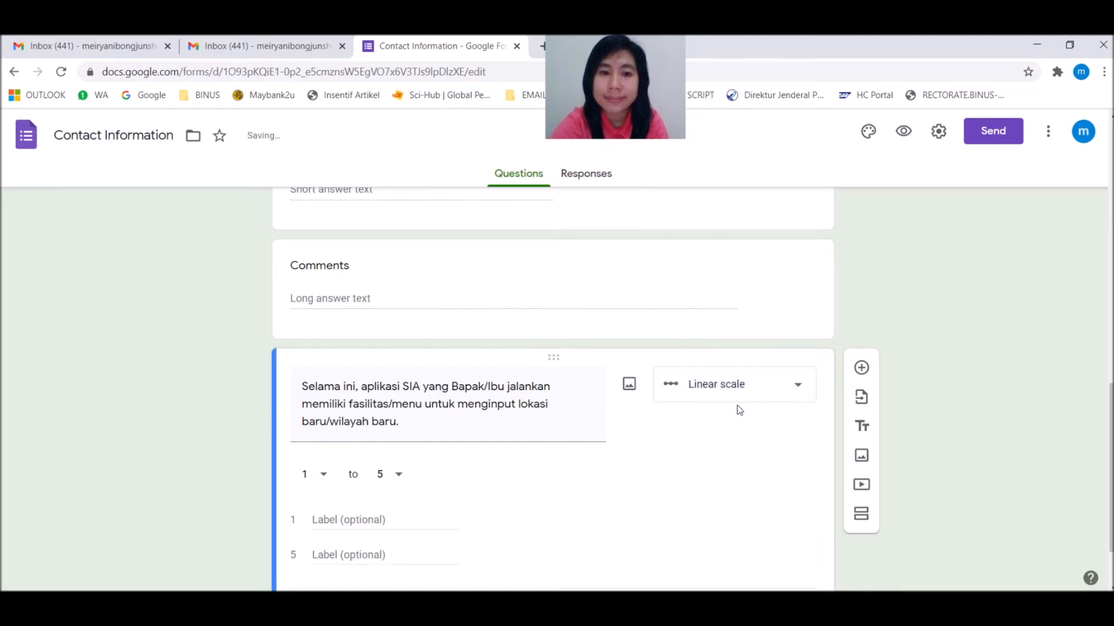
Label value 1 of the linear scale "tidak memiliki"
click(375, 521)
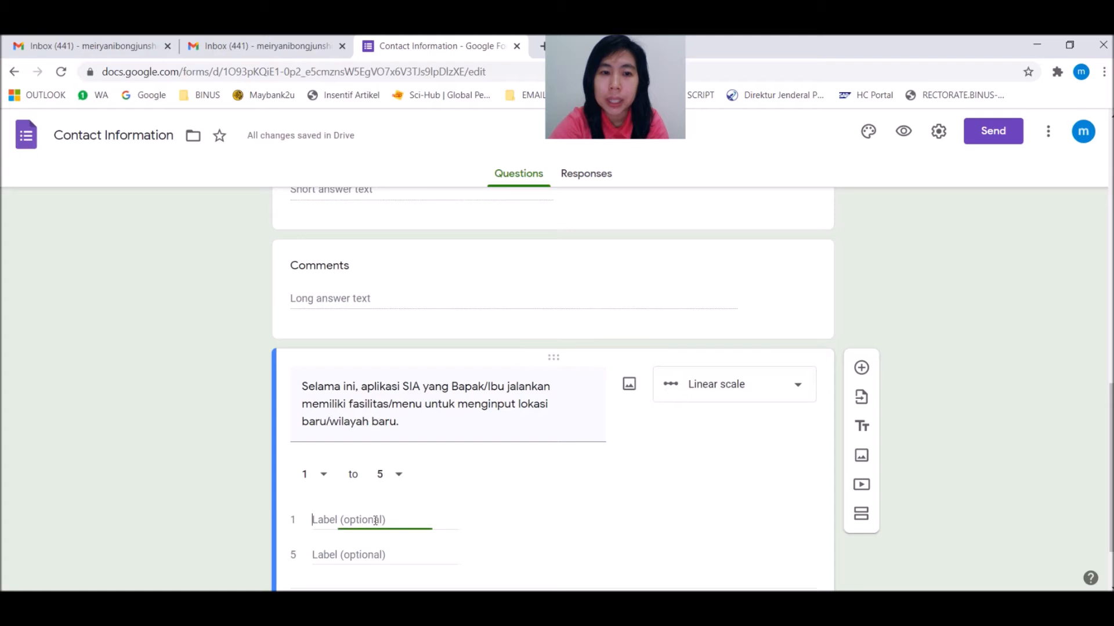
text(tidak mem)
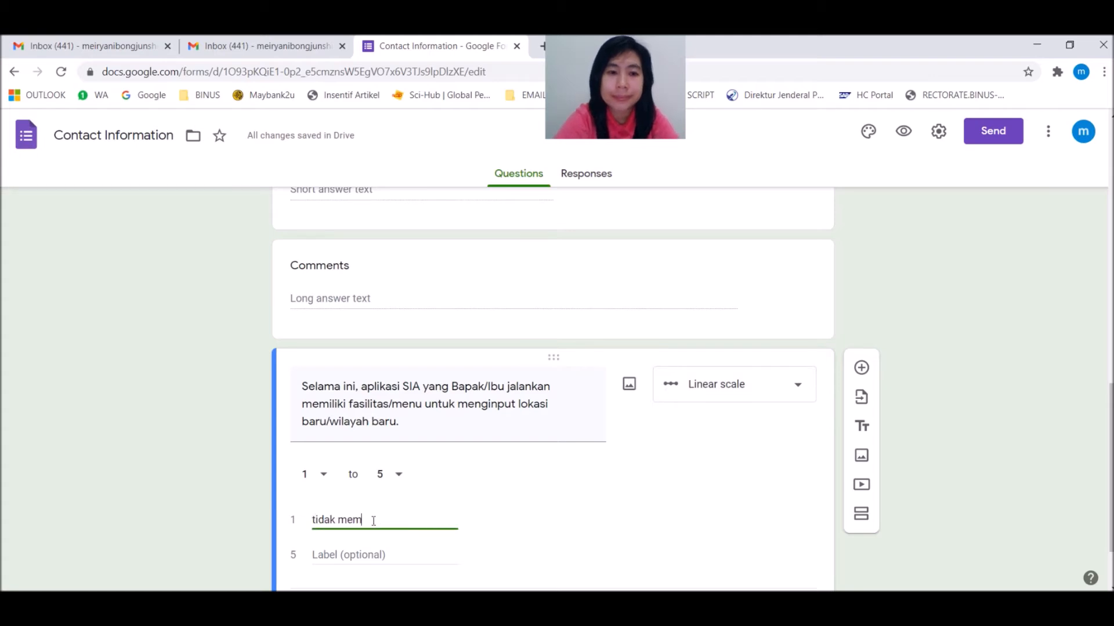
text(iliki)
Label value 5 of the linear scale "Sangat memiliki", copied from the answer headings in the Word table
key(alt+Tab)
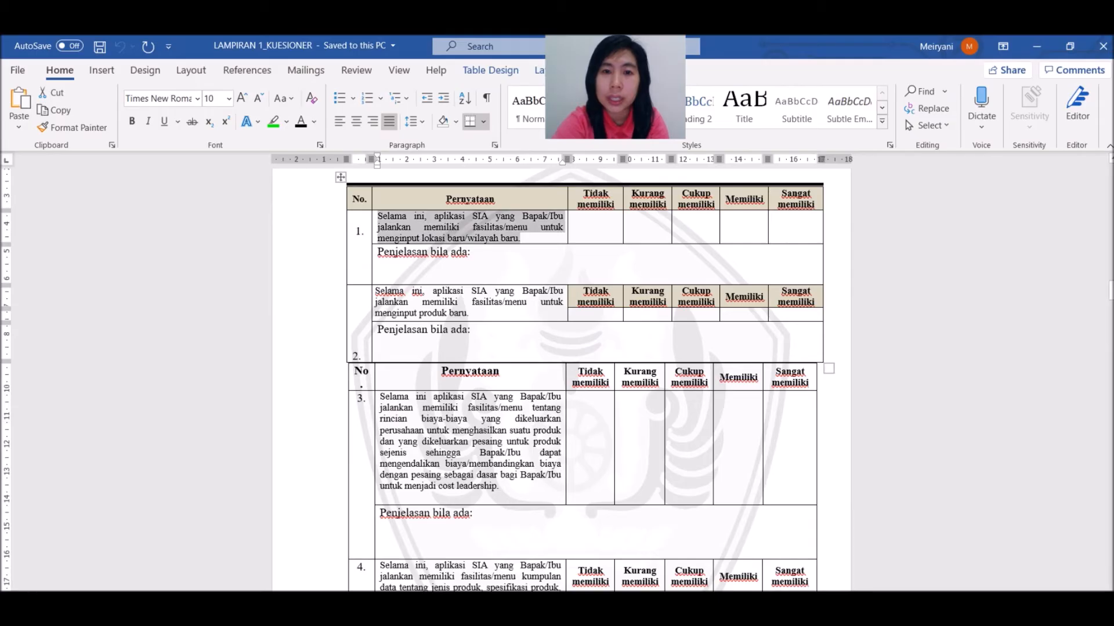
click(787, 194)
drag(781, 194, 816, 204)
key(alt+Tab)
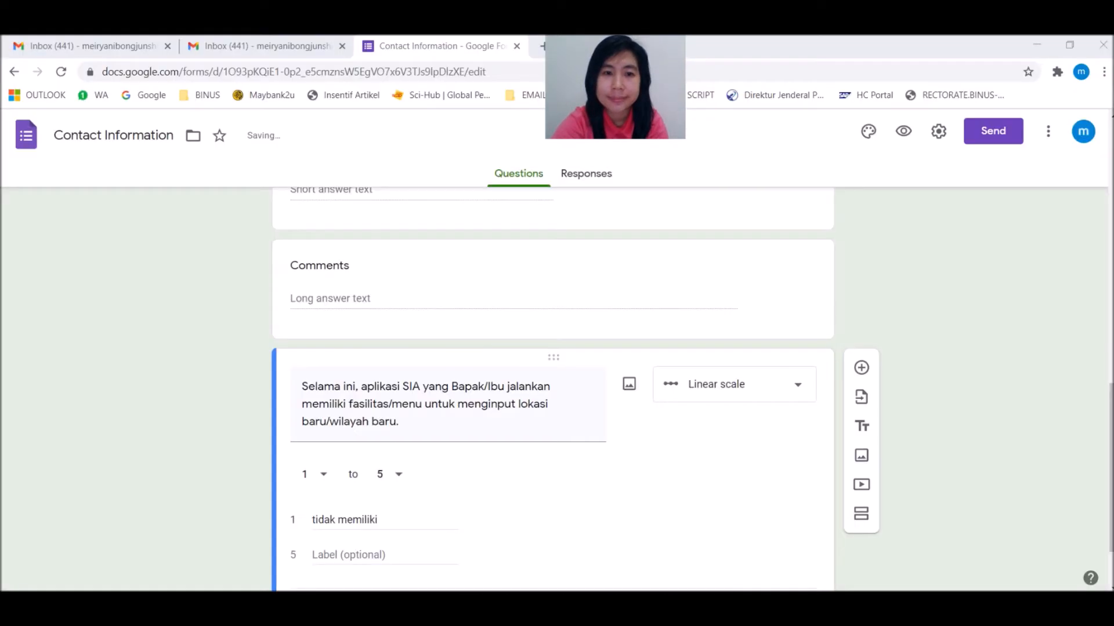
scroll(377, 554, down, 1)
click(338, 481)
key(ctrl+v)
scroll(574, 523, down, 1)
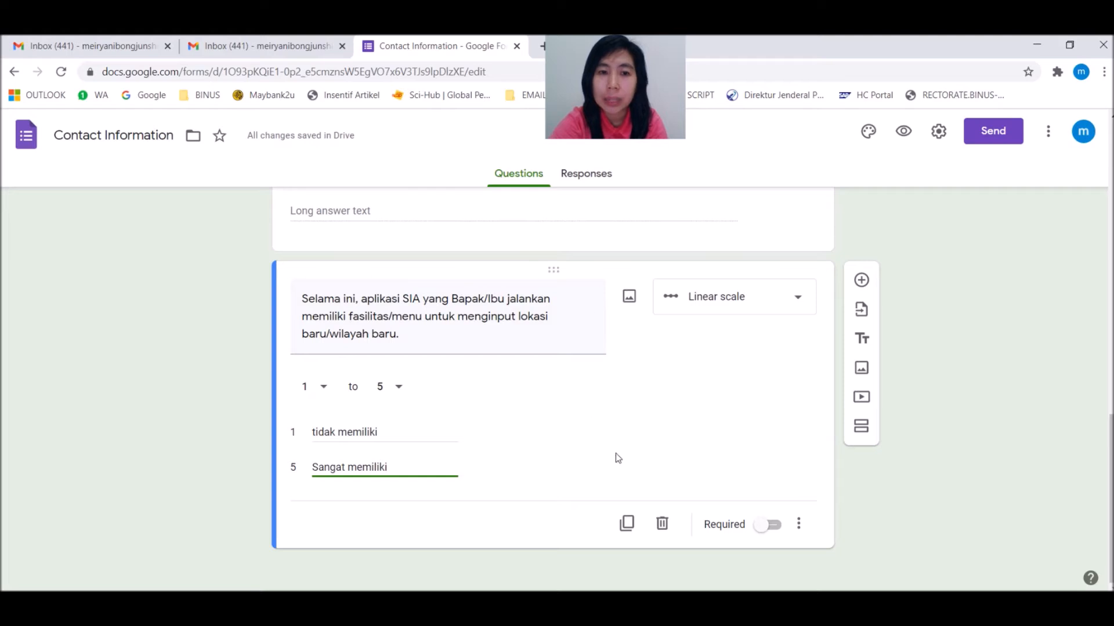
Duplicate the linear-scale question and replace the copy's title with statement 2 from Word, ending in "untuk menginput produk baru."
click(626, 523)
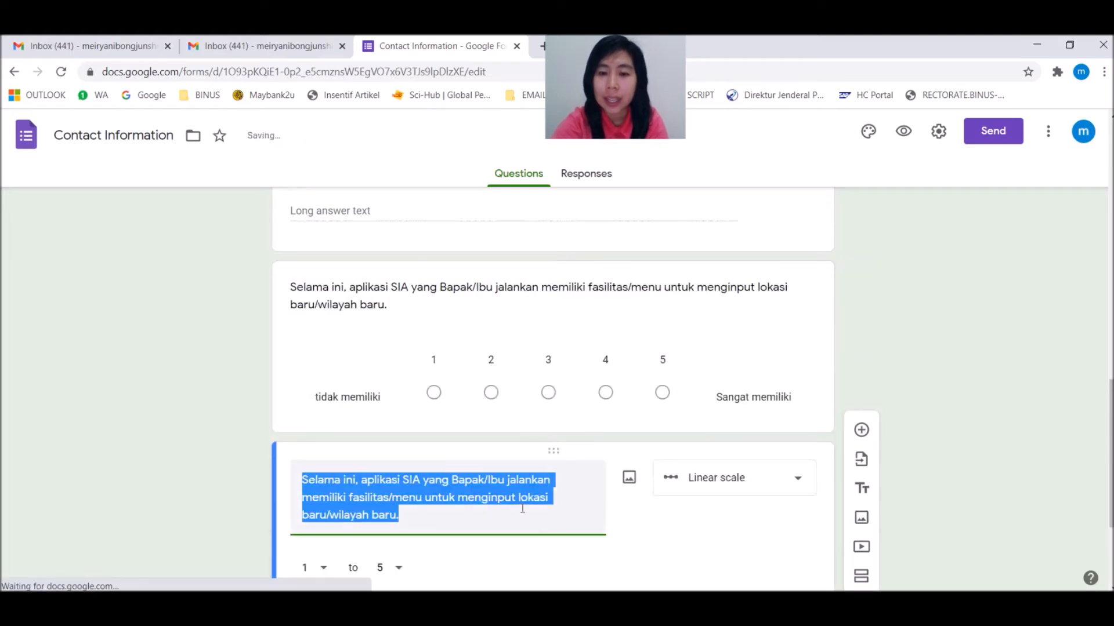
key(BackSpace)
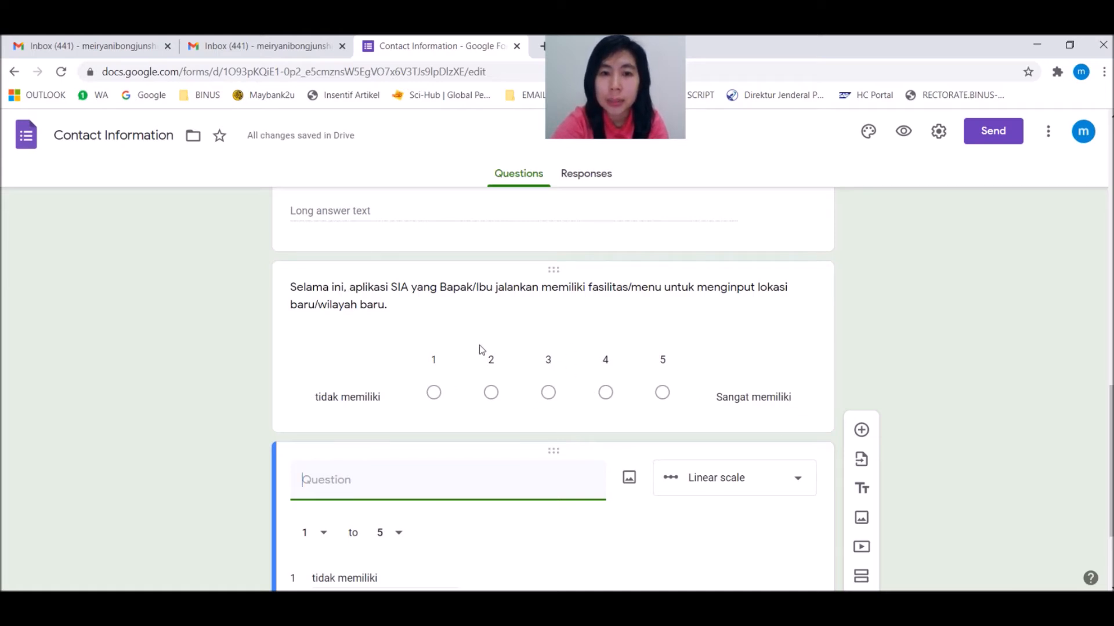
scroll(520, 418, down, 3)
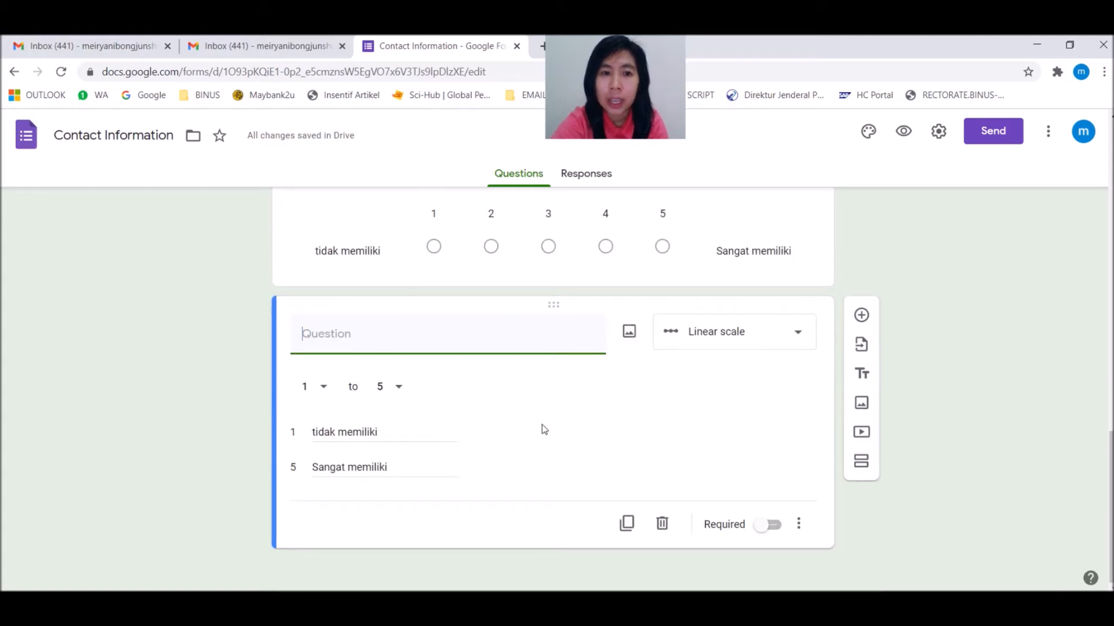
key(alt+Tab)
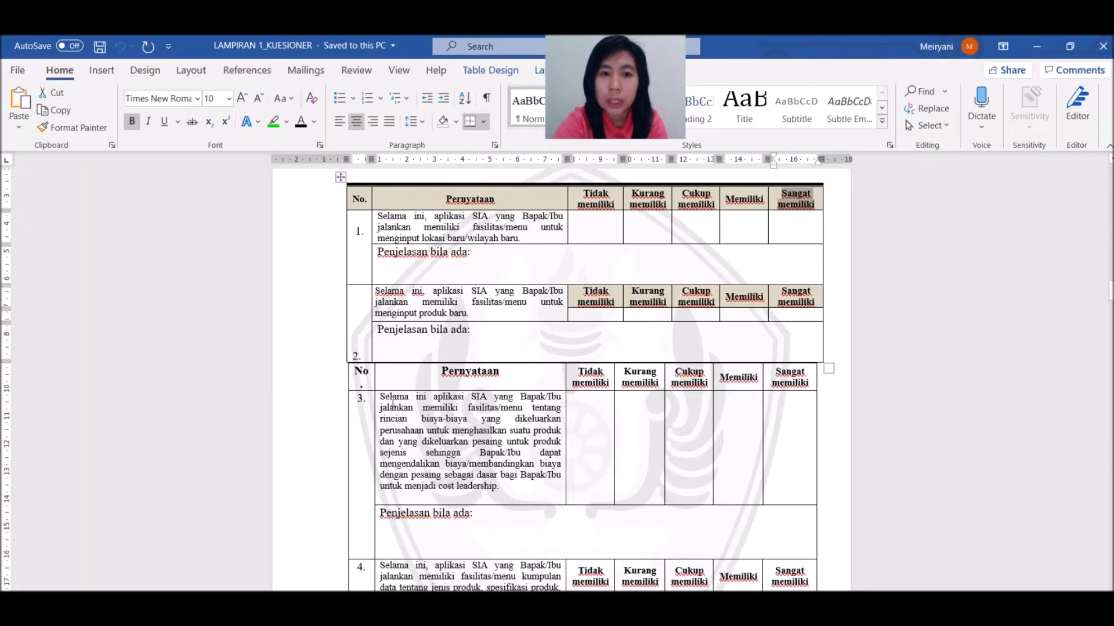
drag(375, 290, 470, 314)
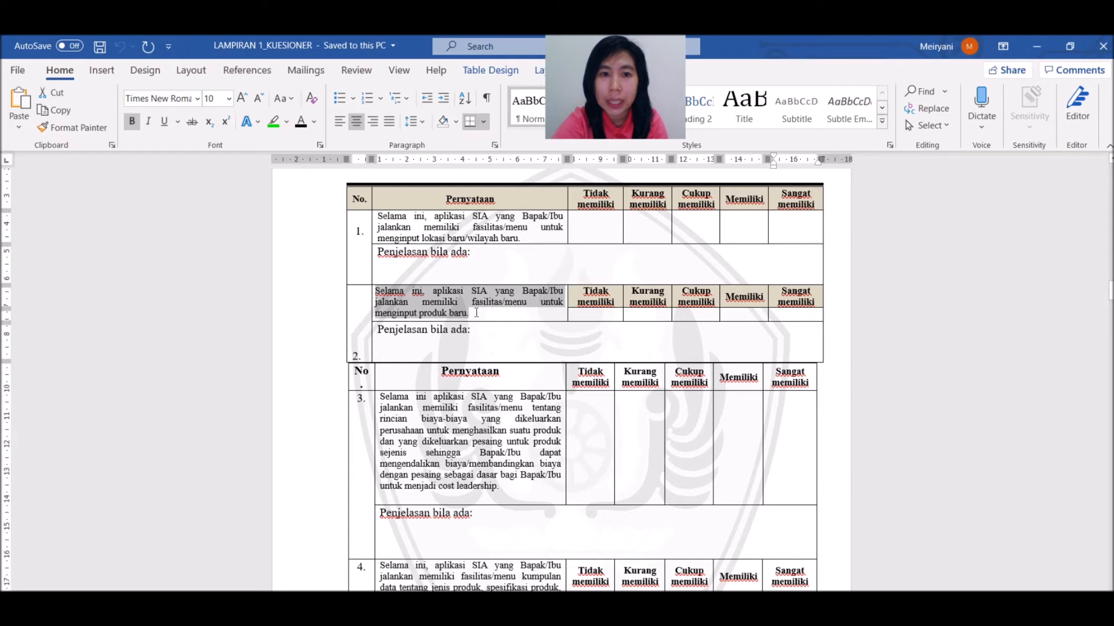
key(ctrl+c)
key(alt+Tab)
key(ctrl+v)
Duplicate the statement 2 question and replace the copy's title with statement 3 from Word, ending in "untuk menjadi cost leadership."
click(626, 523)
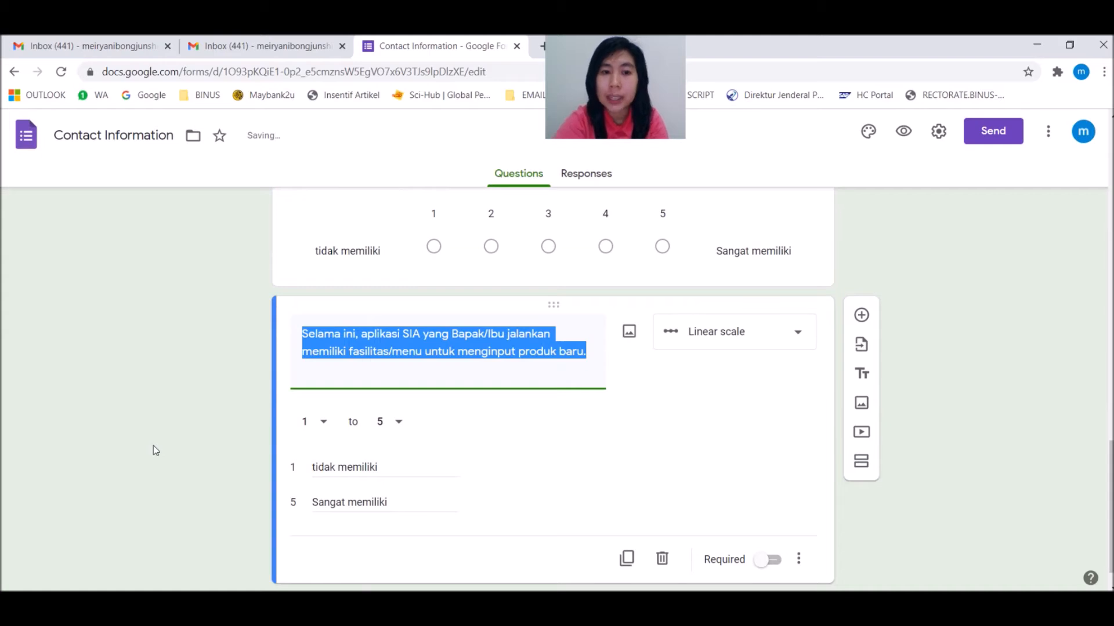
key(BackSpace)
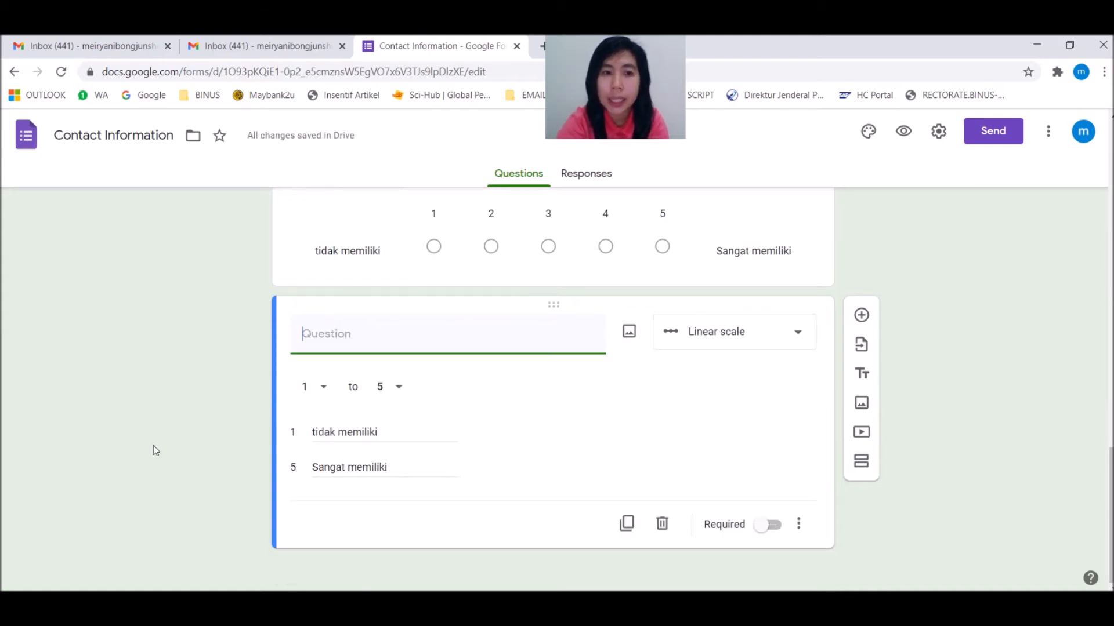
key(alt+Tab)
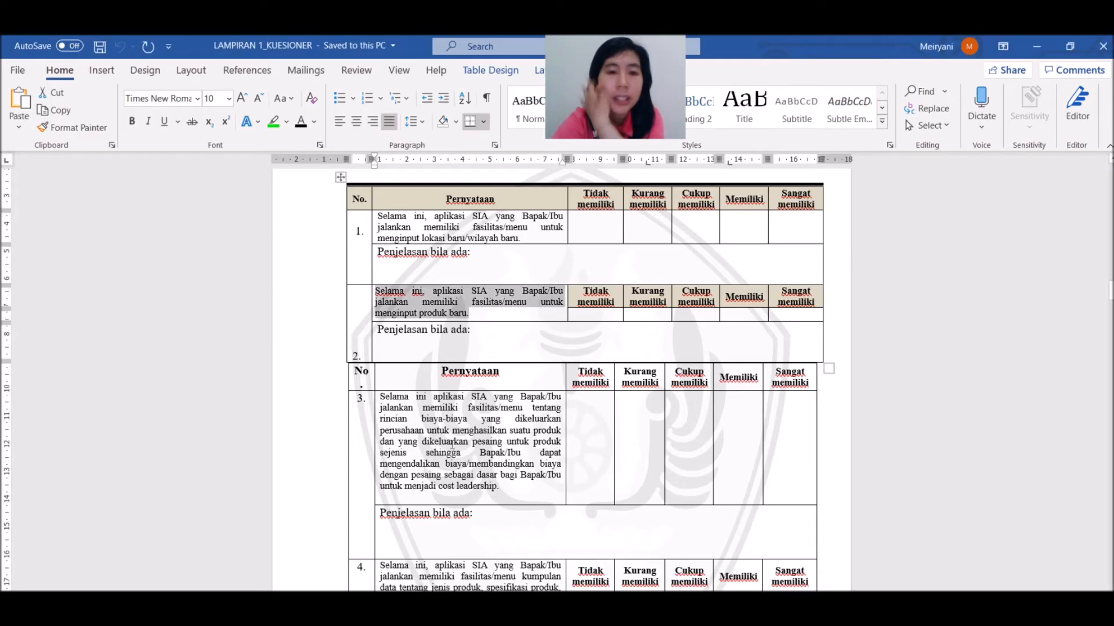
drag(382, 397, 503, 489)
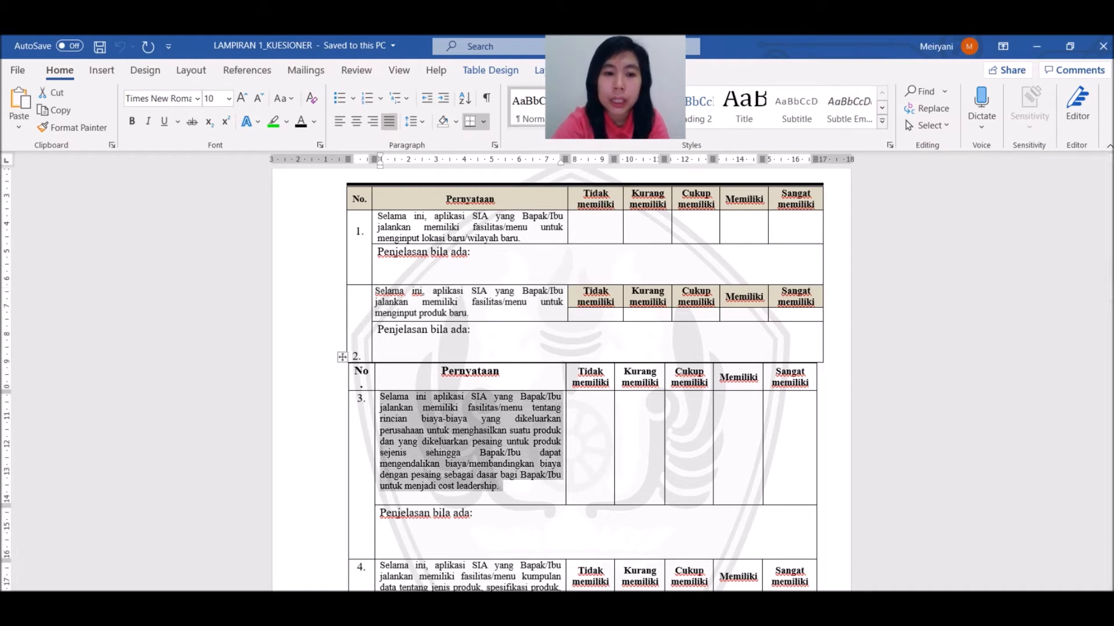
key(ctrl+c)
key(alt+Tab)
key(ctrl+v)
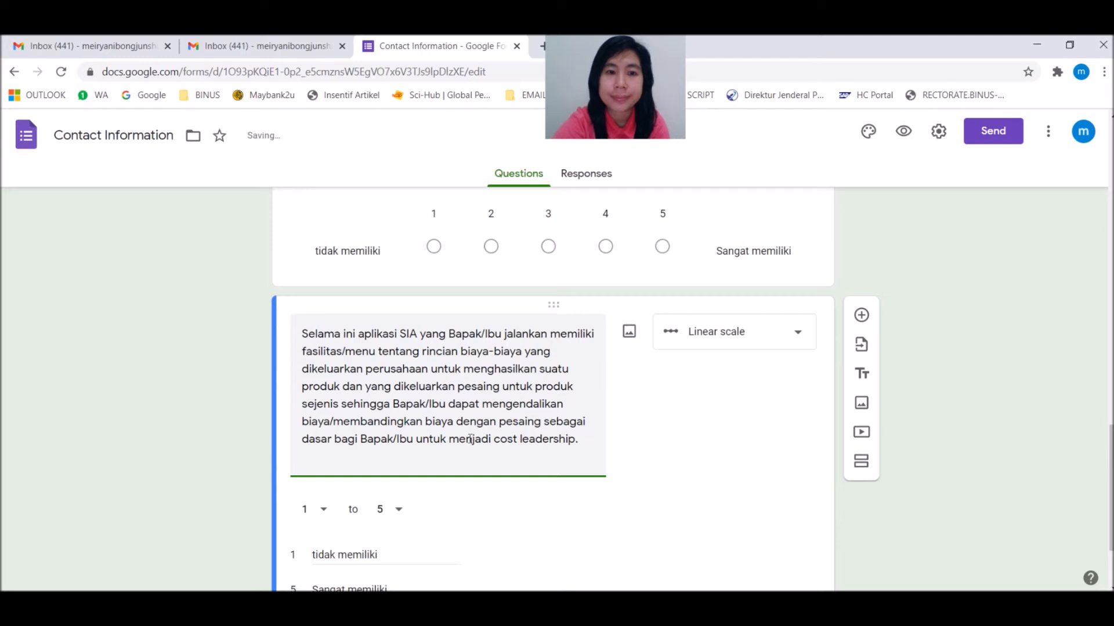
Duplicate the statement 3 question with its linear scale and labels
scroll(472, 436, down, 2)
click(626, 525)
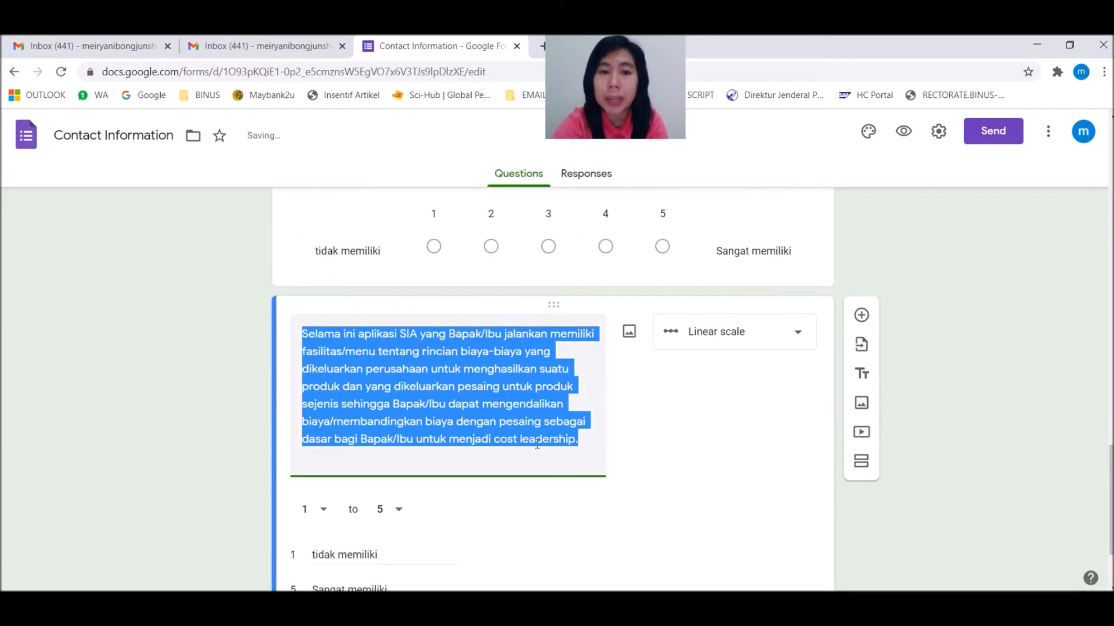
scroll(462, 527, down, 1)
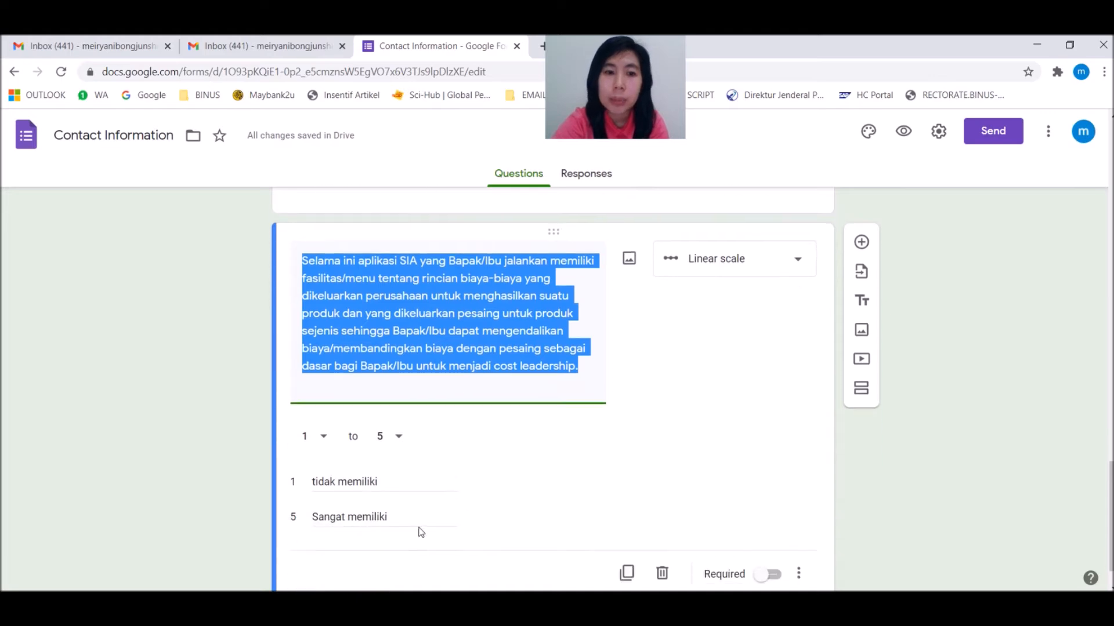
scroll(423, 530, up, 1)
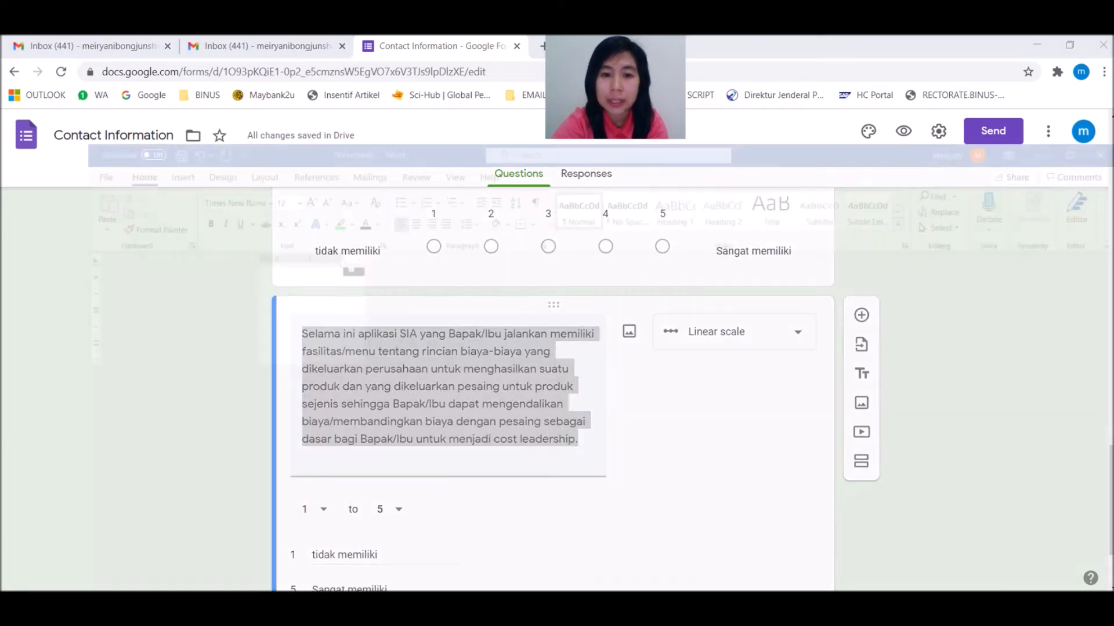
Replace the duplicated question's title with statement 4 copied from Word, ending in "keunikan produk/jasa dengan pesaing/perusahaan lain."
key(alt+Tab)
key(alt+Tab)
scroll(493, 472, down, 3)
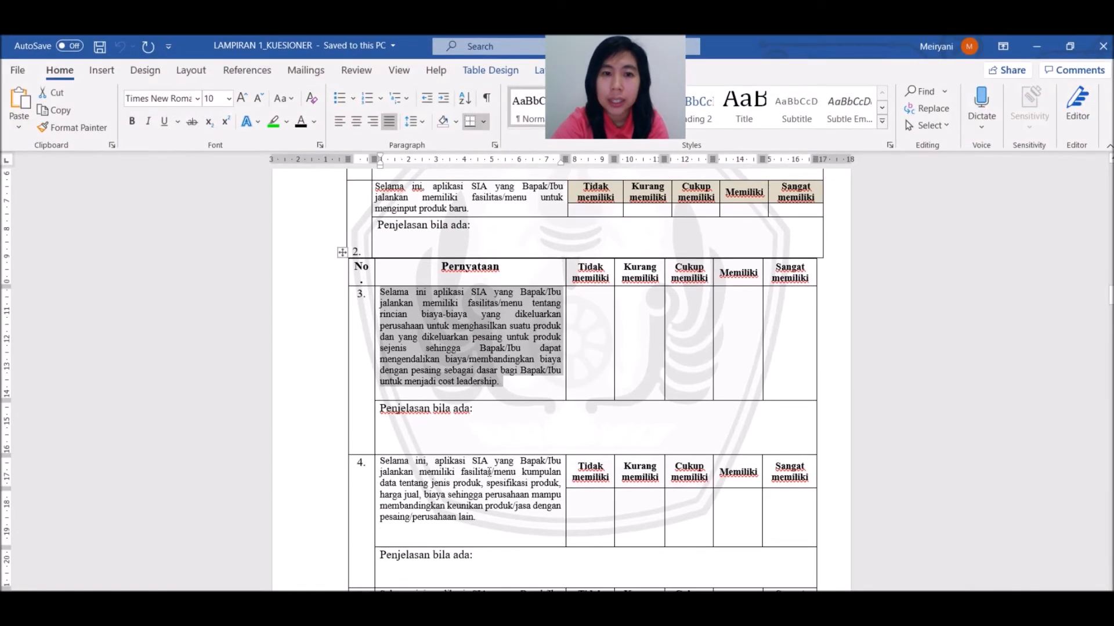
click(482, 525)
drag(481, 518, 378, 469)
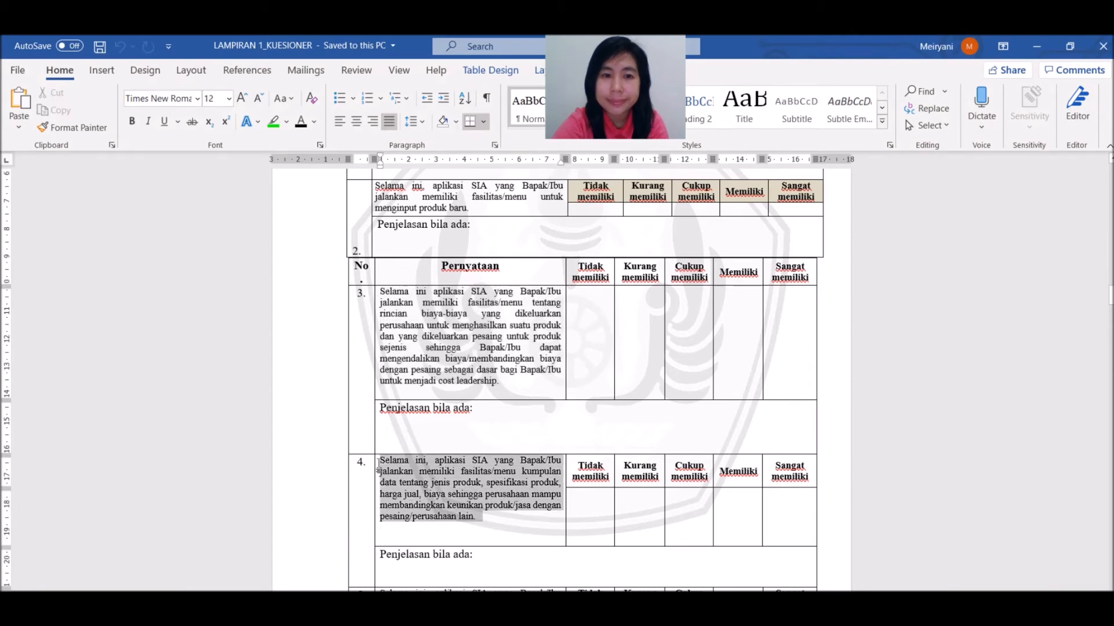
key(ctrl+c)
key(alt+Tab)
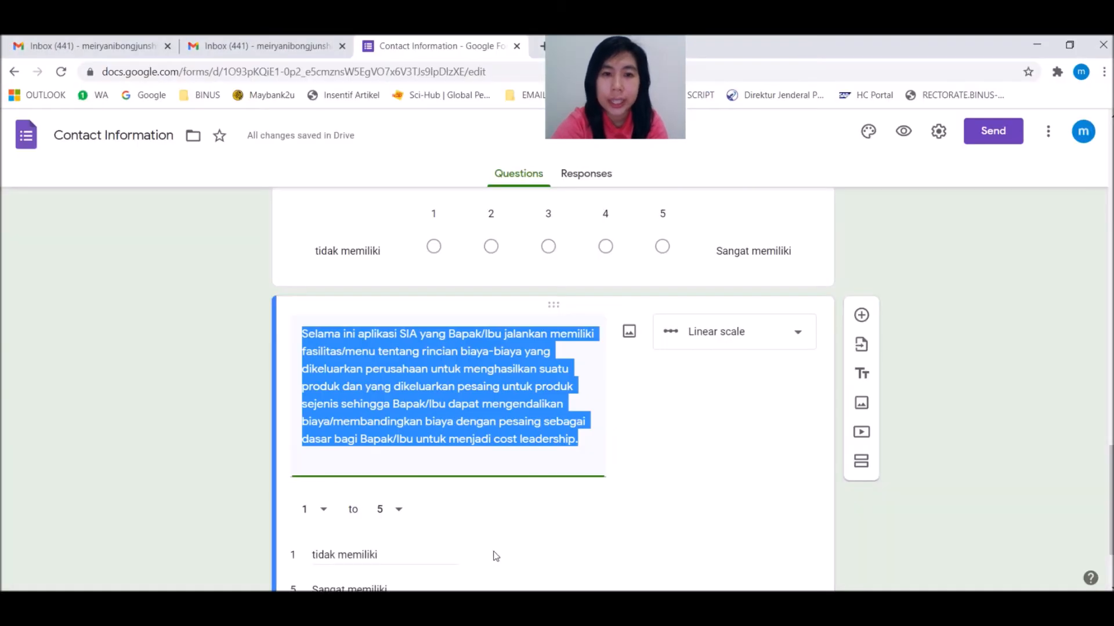
scroll(492, 554, down, 2)
click(609, 527)
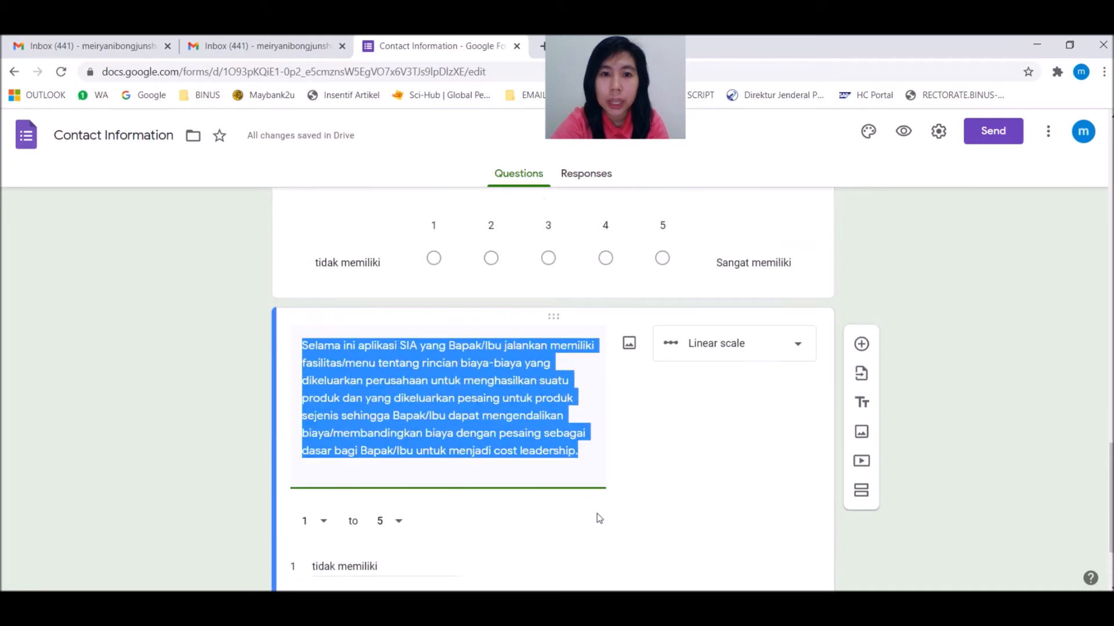
key(BackSpace)
key(ctrl+v)
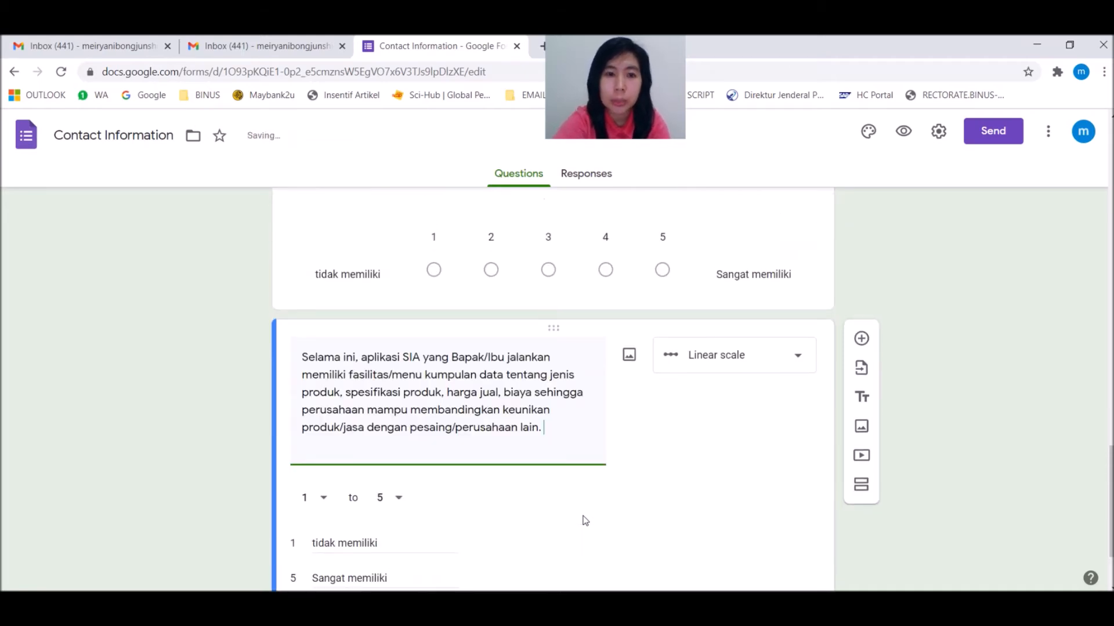
Duplicate the statement 4 question with its linear scale and labels
scroll(585, 520, down, 2)
click(627, 526)
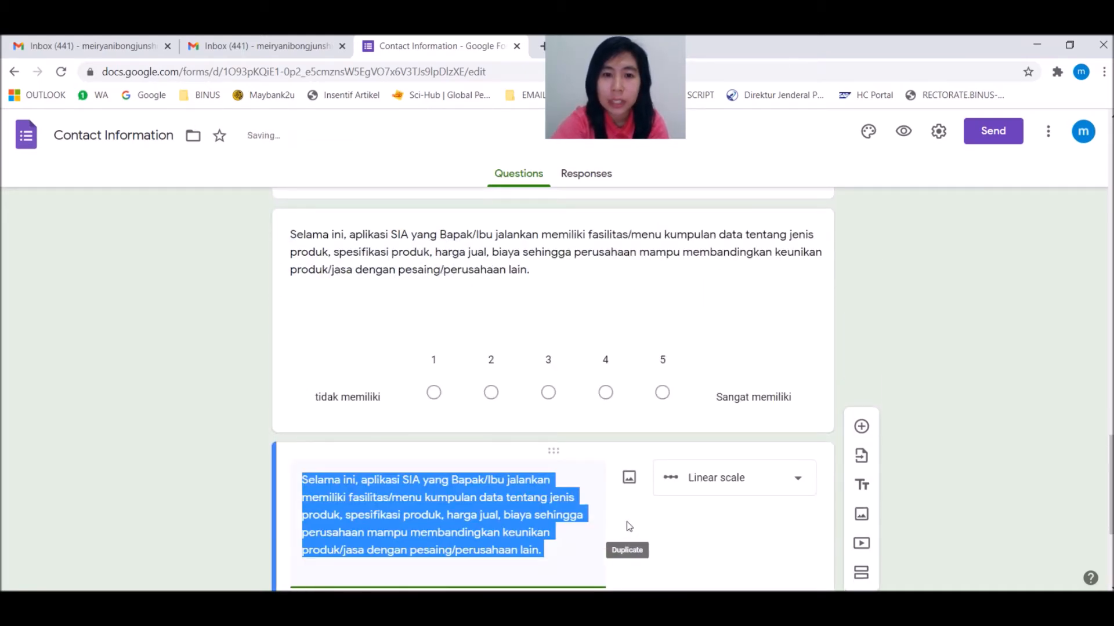
scroll(627, 533, down, 3)
Replace the duplicate's title with statement 5 from Word, ending in "memenuhi kebutuhan konsumen secara baik.", and make the question required
key(alt+Tab)
scroll(594, 528, down, 3)
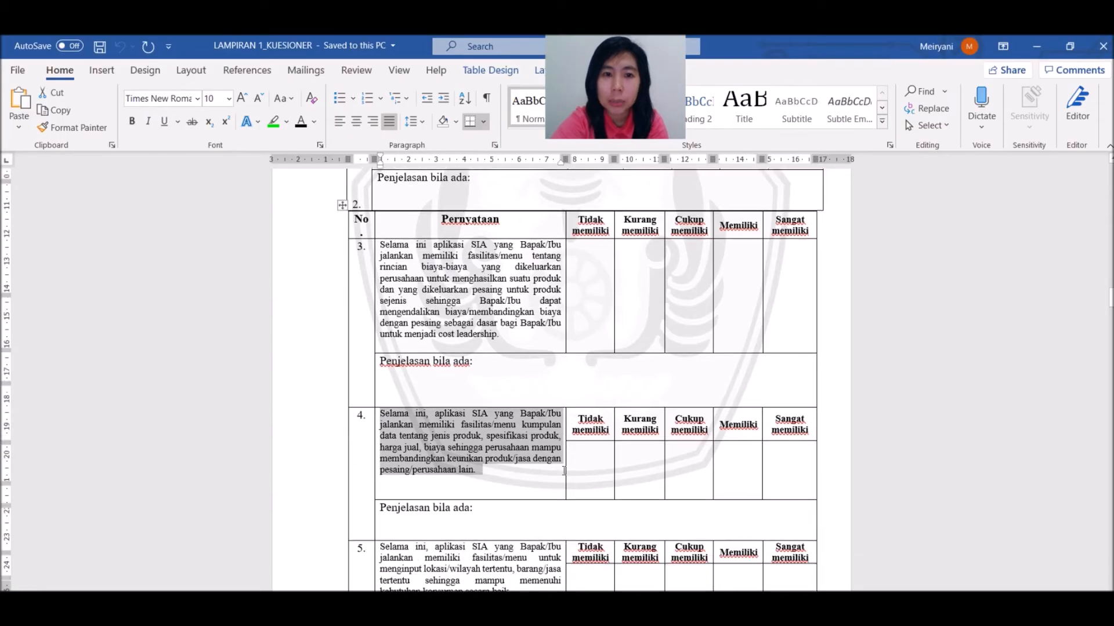
drag(383, 456, 522, 502)
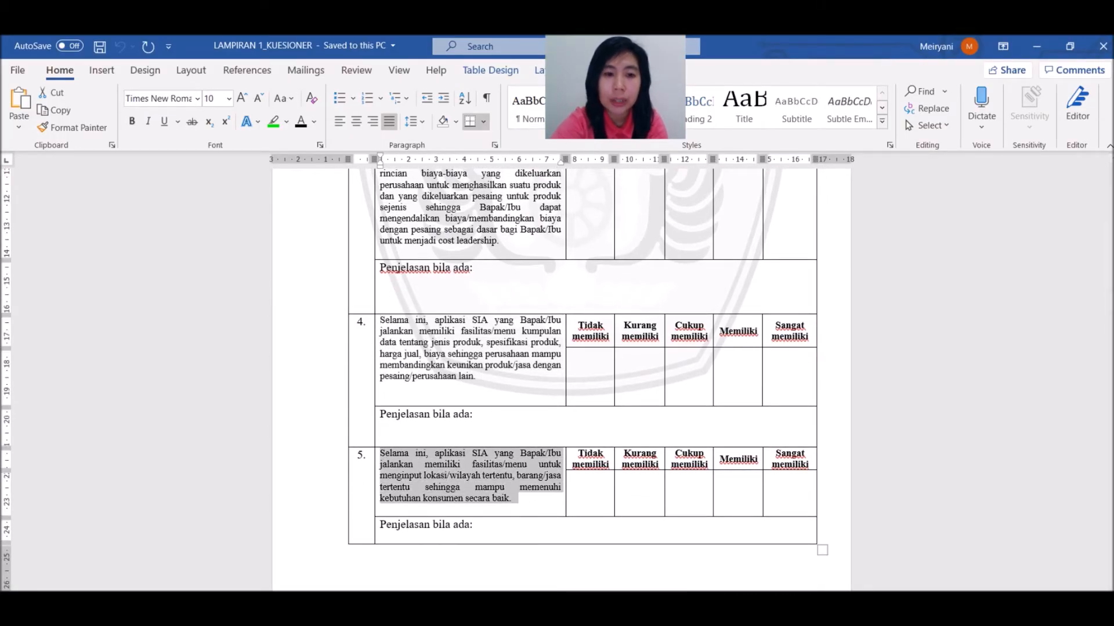
key(alt+Tab)
key(ctrl+v)
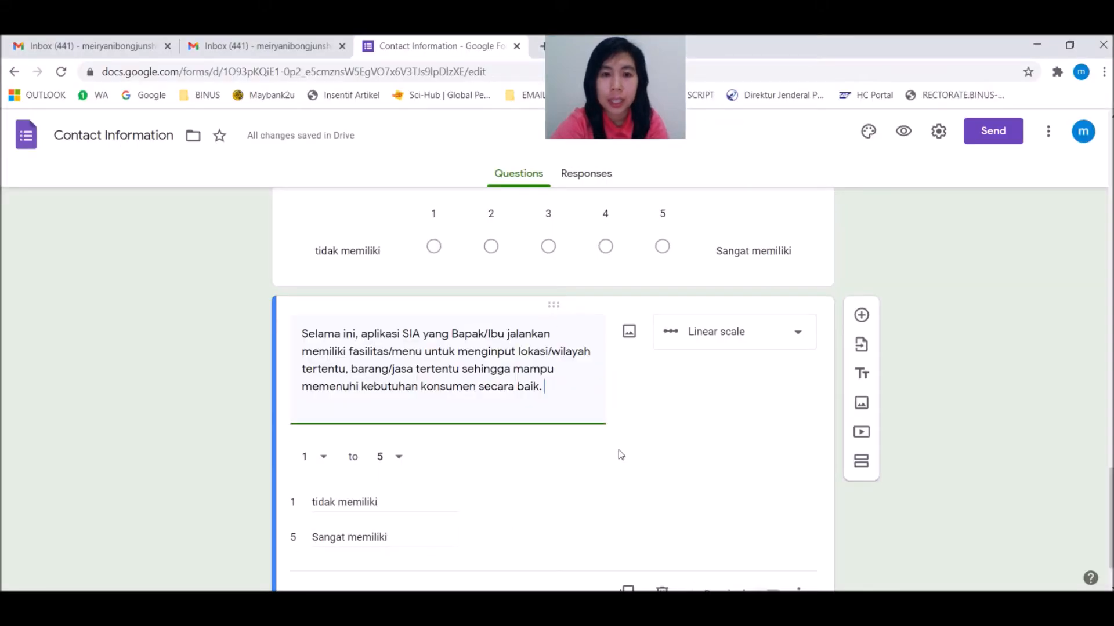
scroll(618, 450, down, 1)
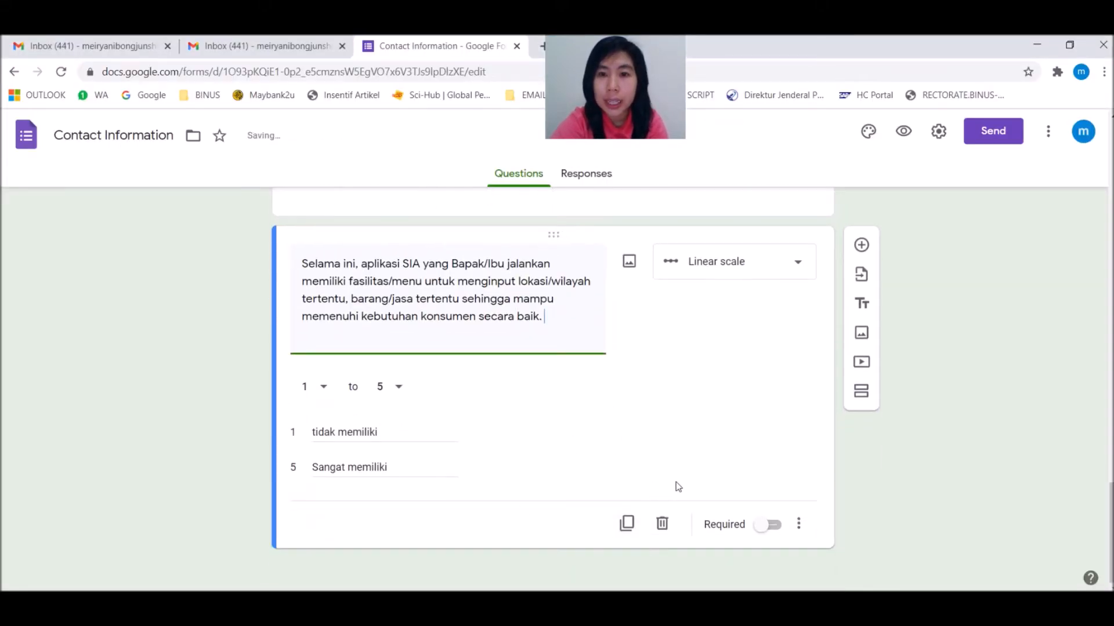
click(774, 530)
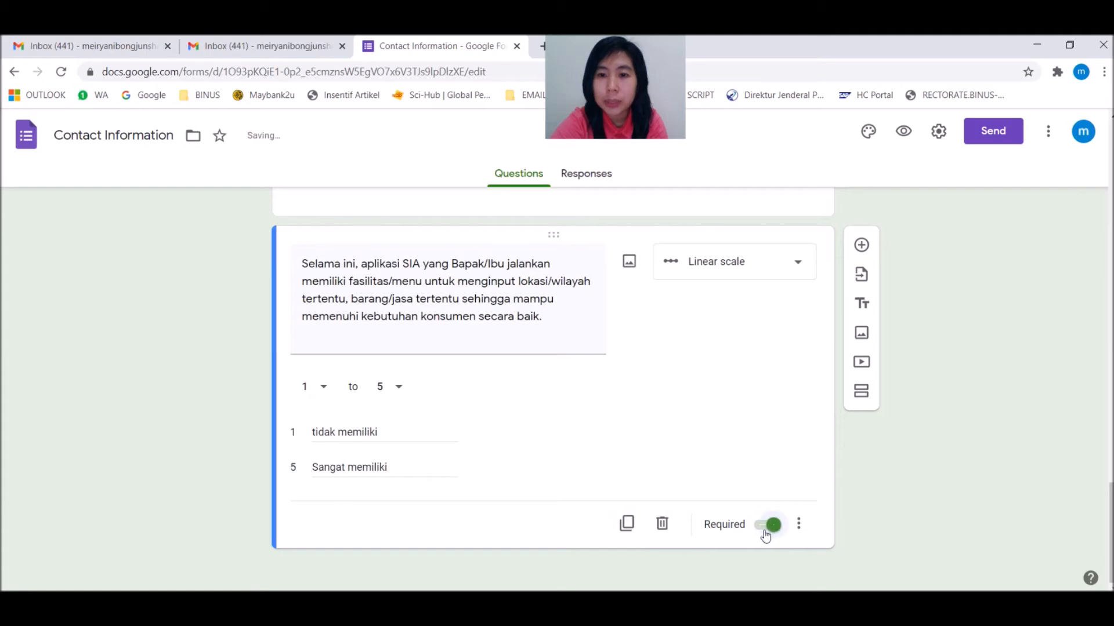
Retitle the Phone number question "Jenjang Pendidikan" and change its answer type to Multiple choice
scroll(738, 495, up, 3)
scroll(744, 487, up, 10)
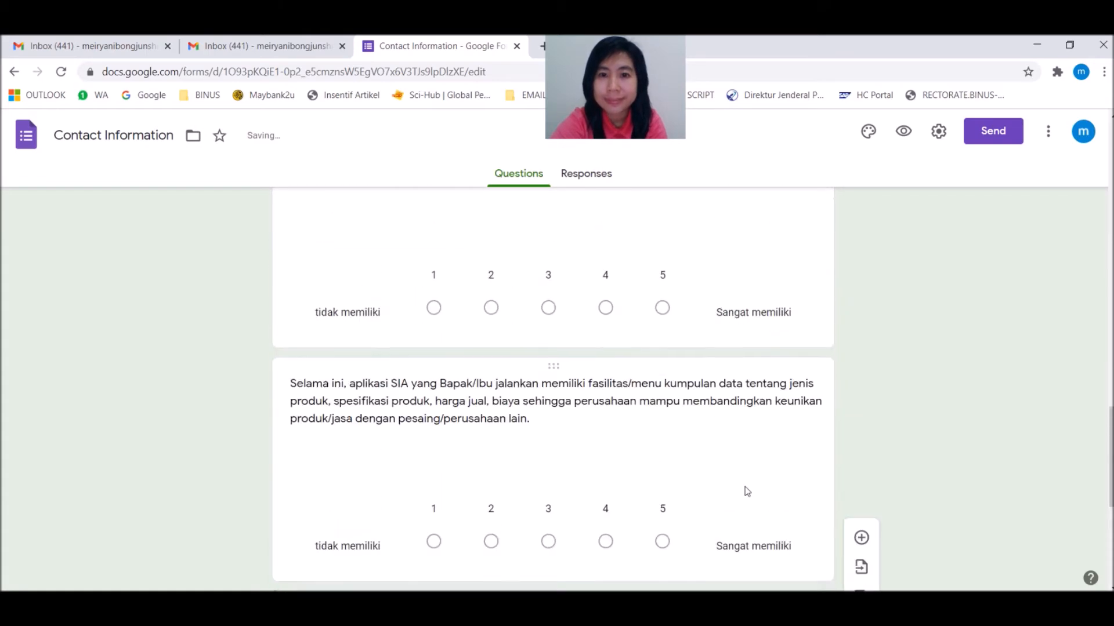
scroll(522, 438, up, 9)
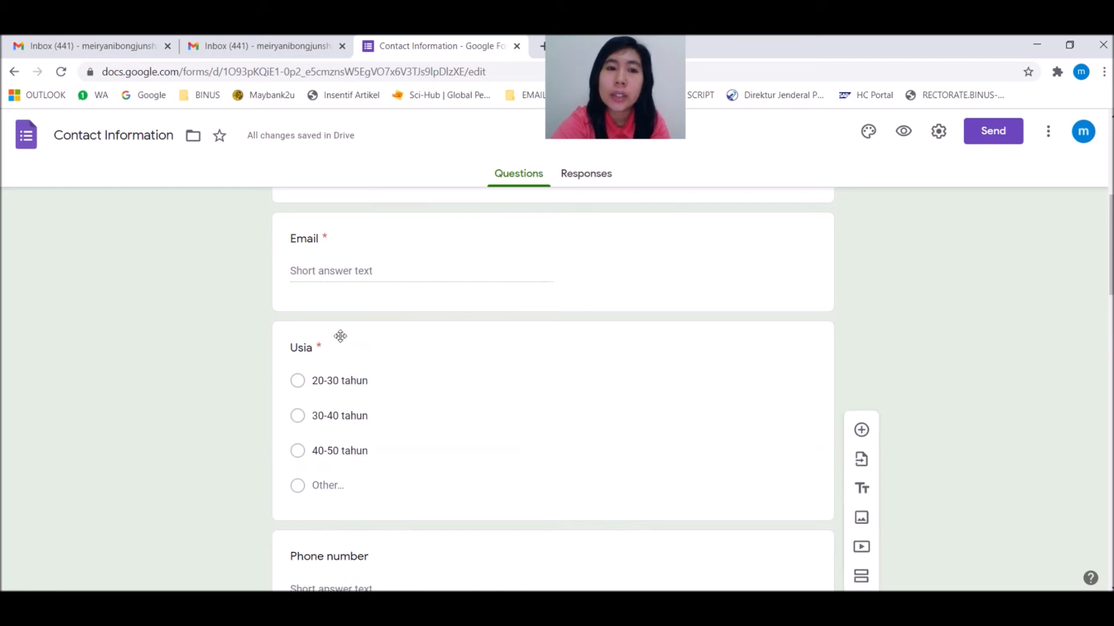
scroll(485, 443, down, 2)
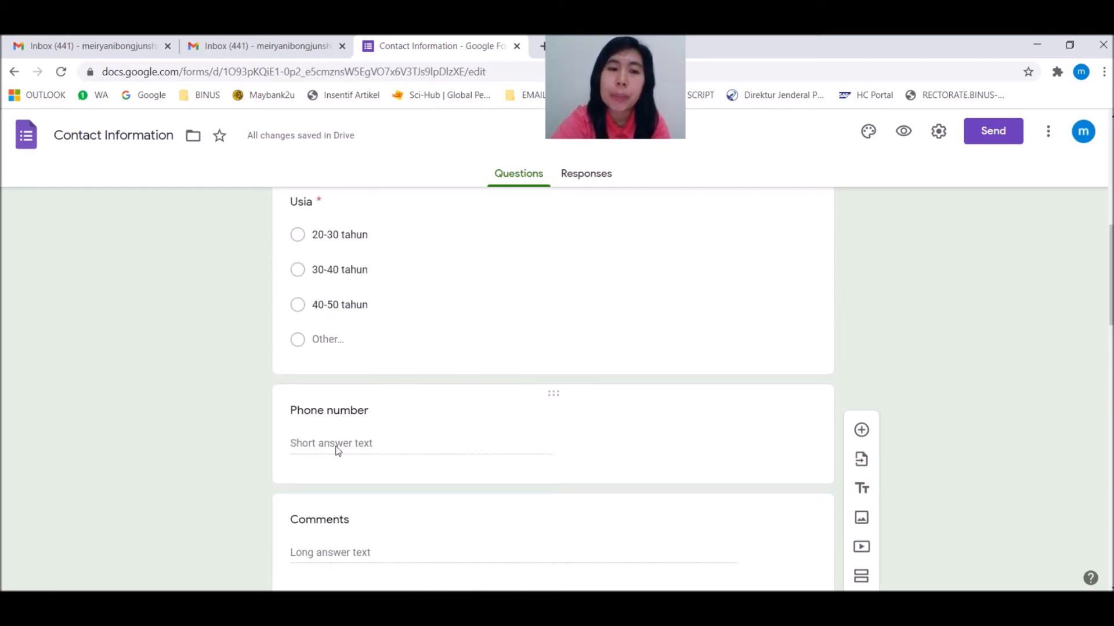
click(364, 449)
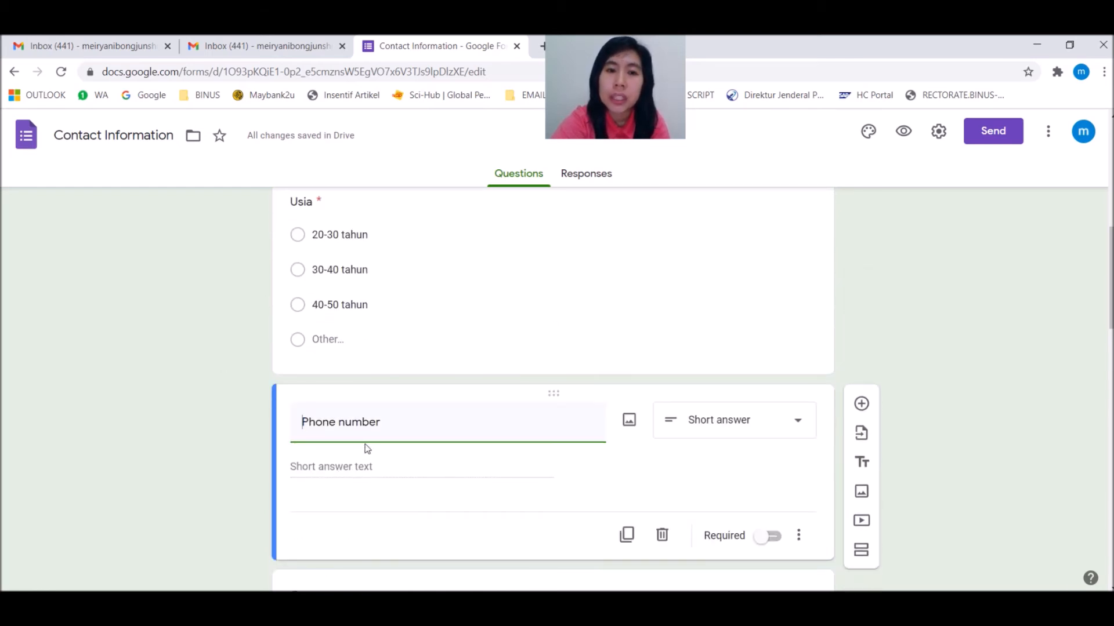
drag(412, 431, 213, 401)
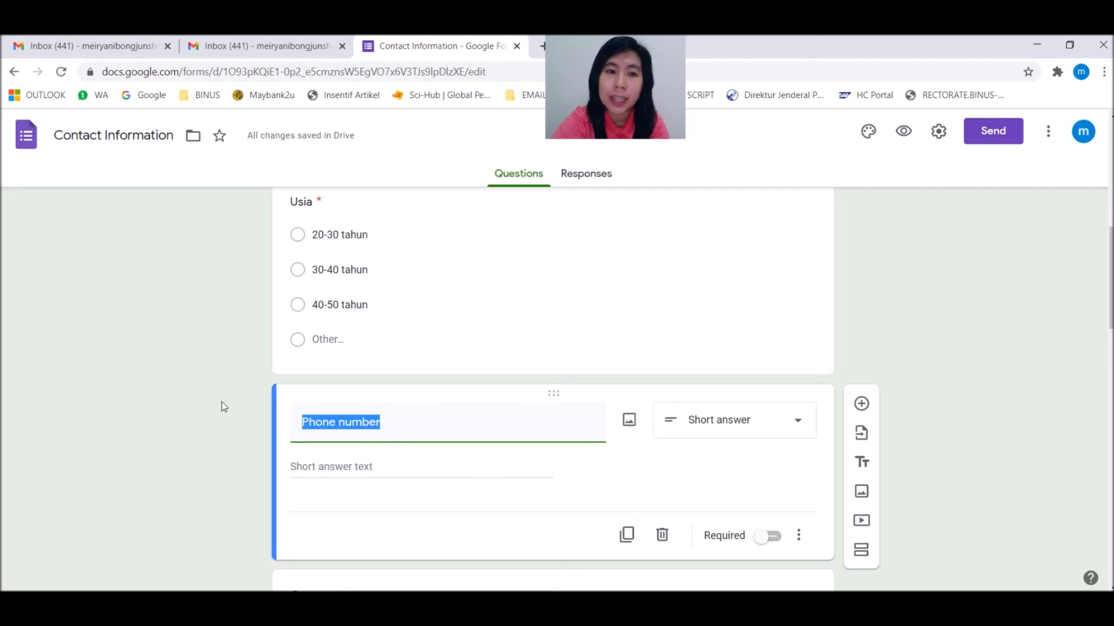
text(Jenjang Pendidikan)
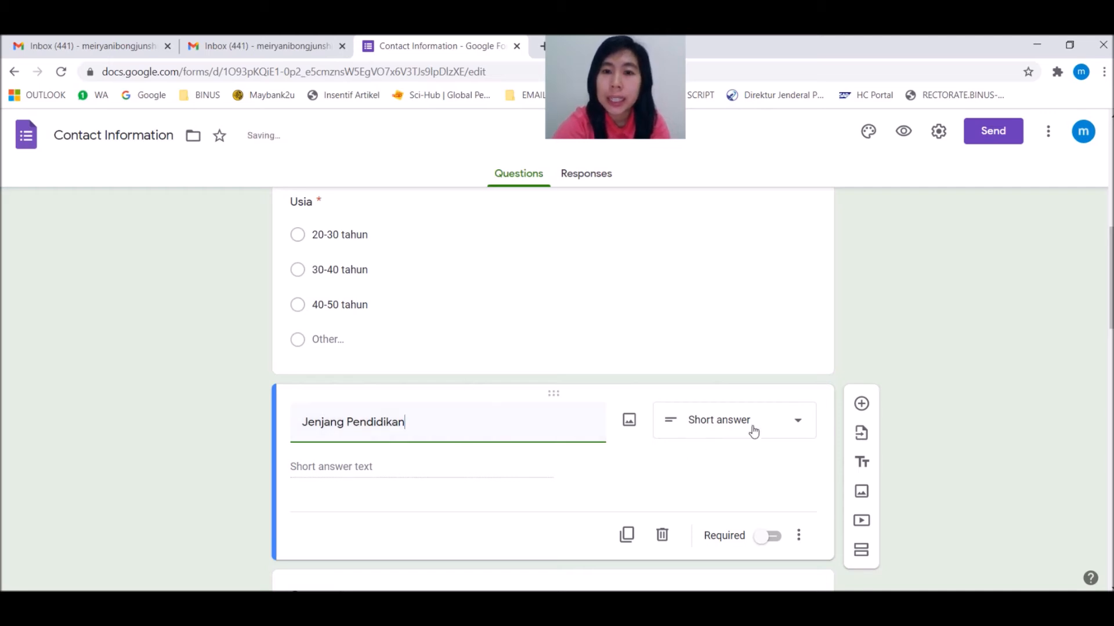
click(797, 424)
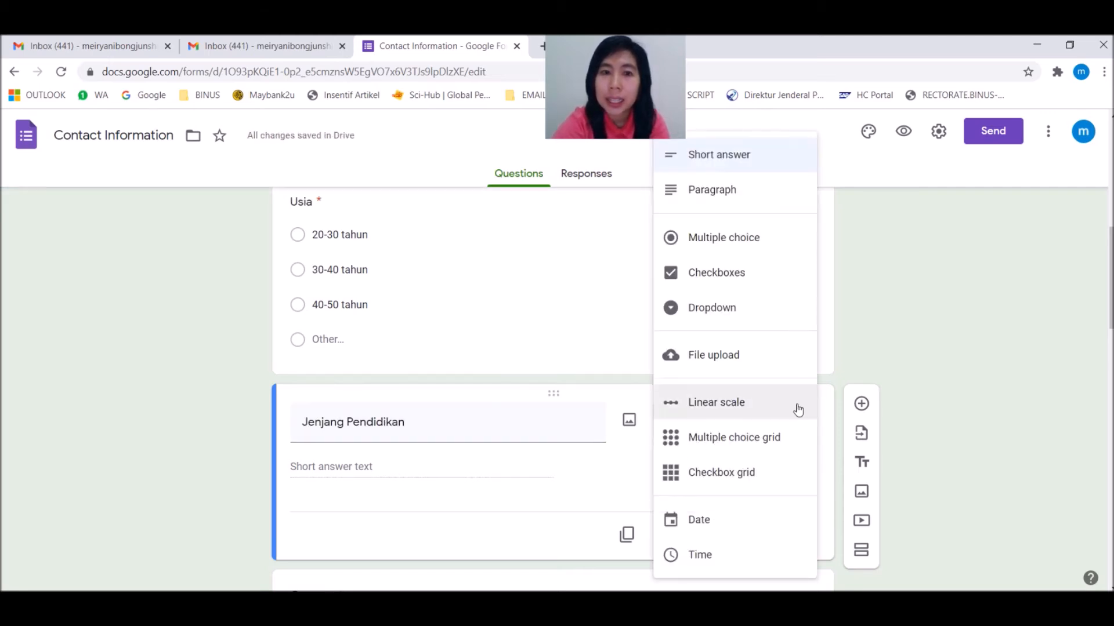
click(761, 244)
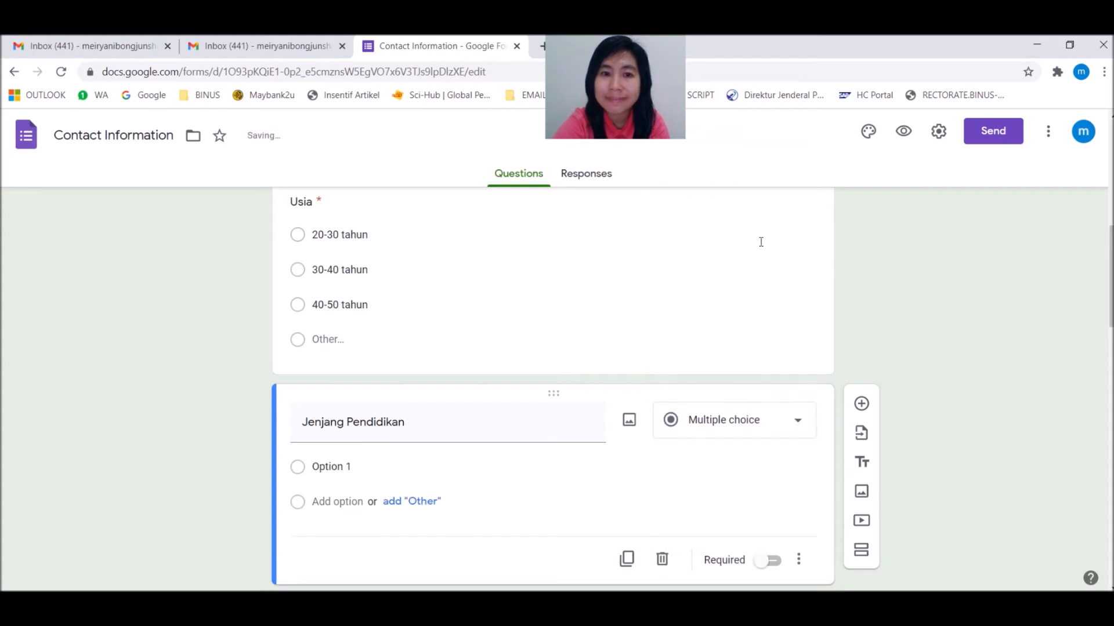
Enter the answer choices "SI", "S2" and "S3" for the Jenjang Pendidikan question
click(316, 467)
drag(314, 466, 528, 479)
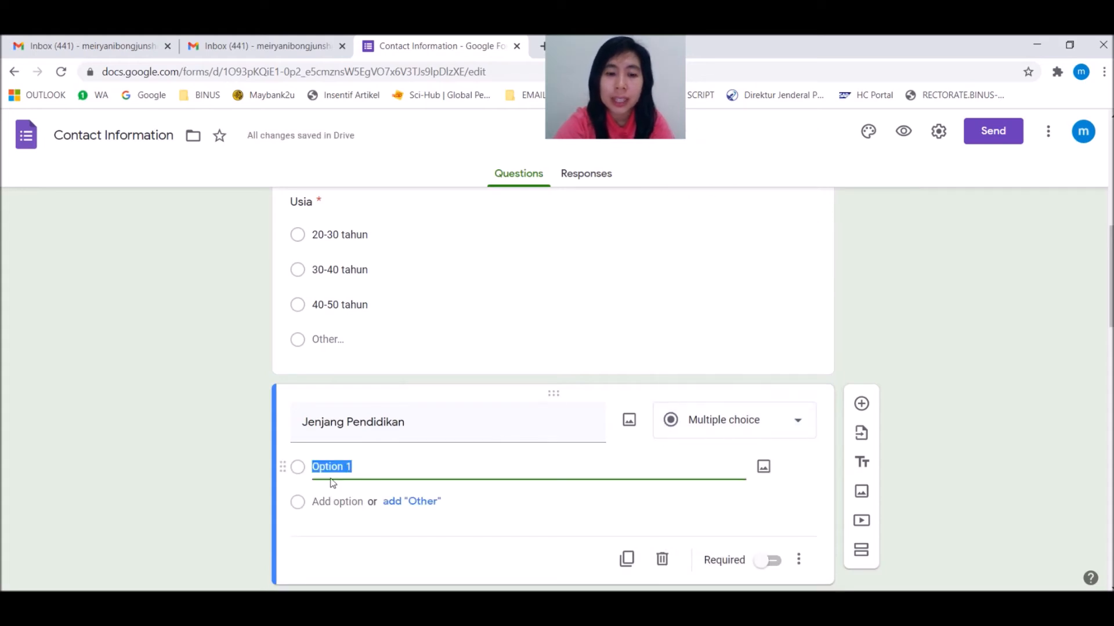
text(Sl)
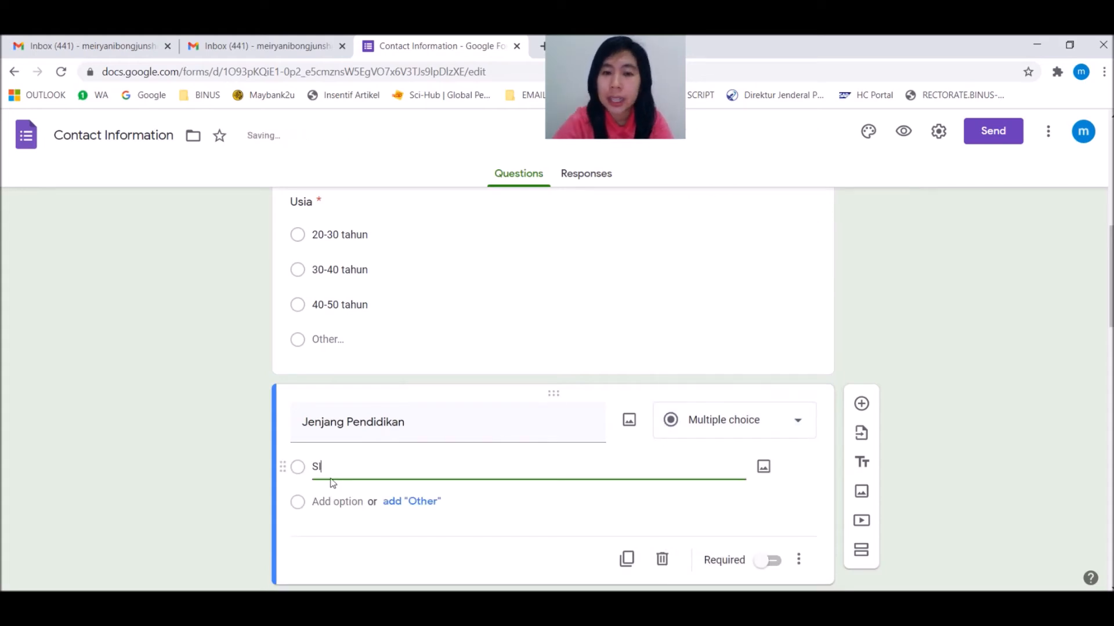
key(Return)
text(S)
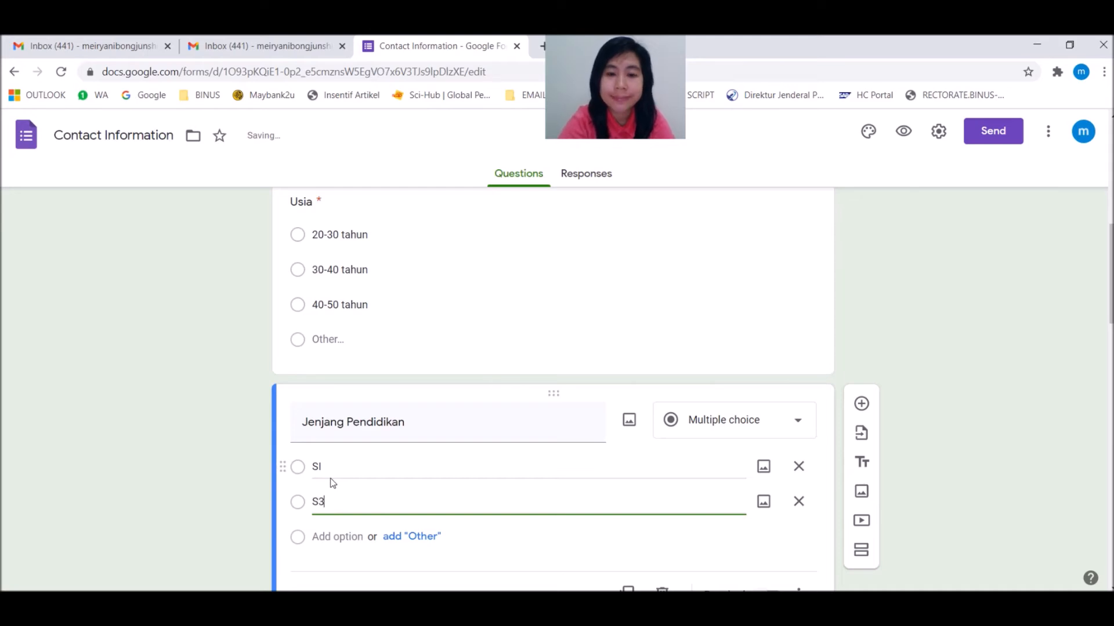
text(2)
key(Return)
text(S3)
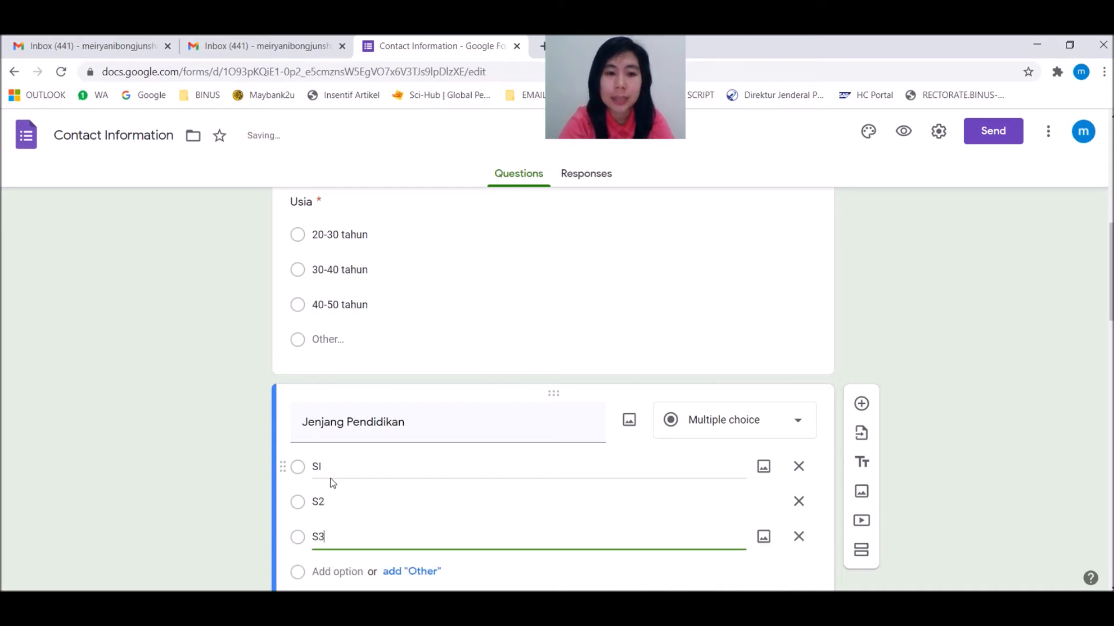
Look through the answer types available for the Comments question without choosing another one
scroll(572, 516, down, 2)
click(586, 445)
scroll(541, 415, up, 1)
scroll(541, 415, down, 4)
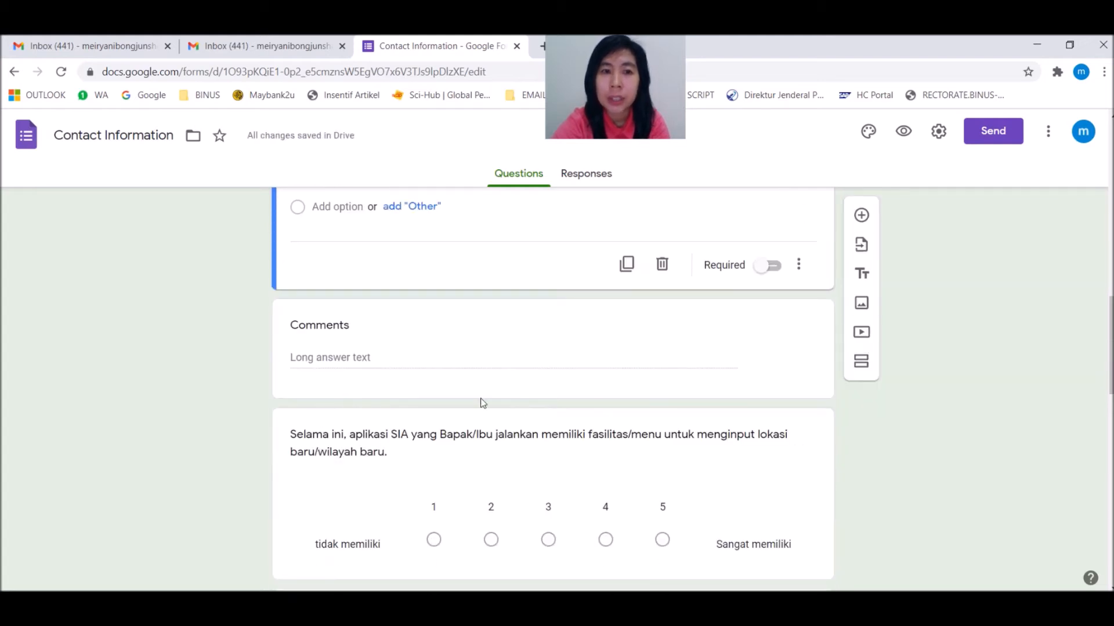
click(340, 330)
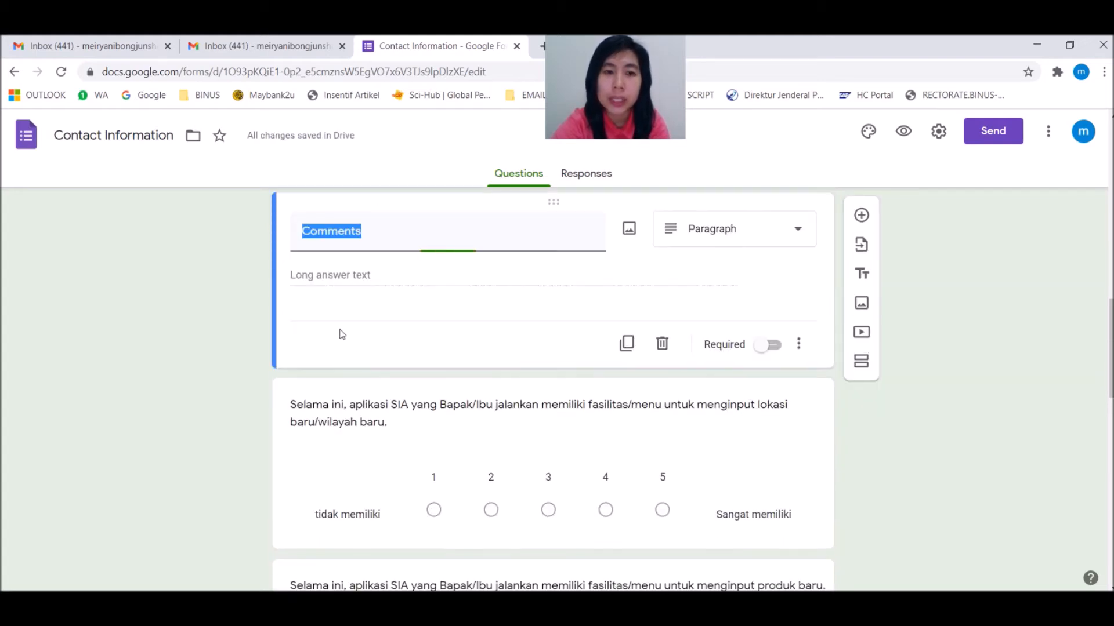
scroll(405, 342, up, 3)
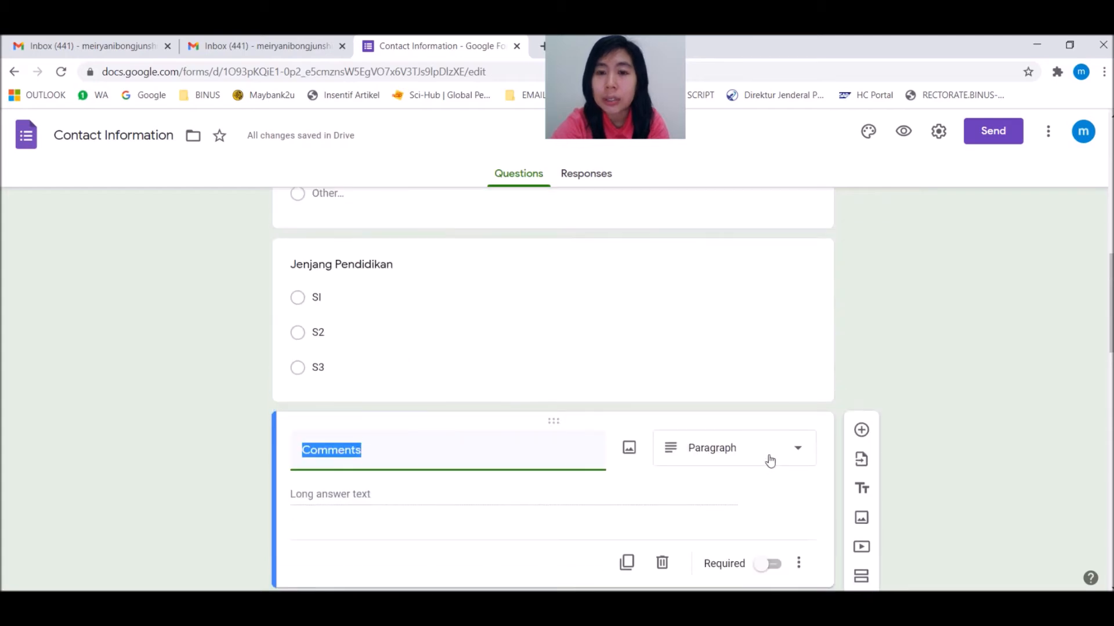
click(795, 456)
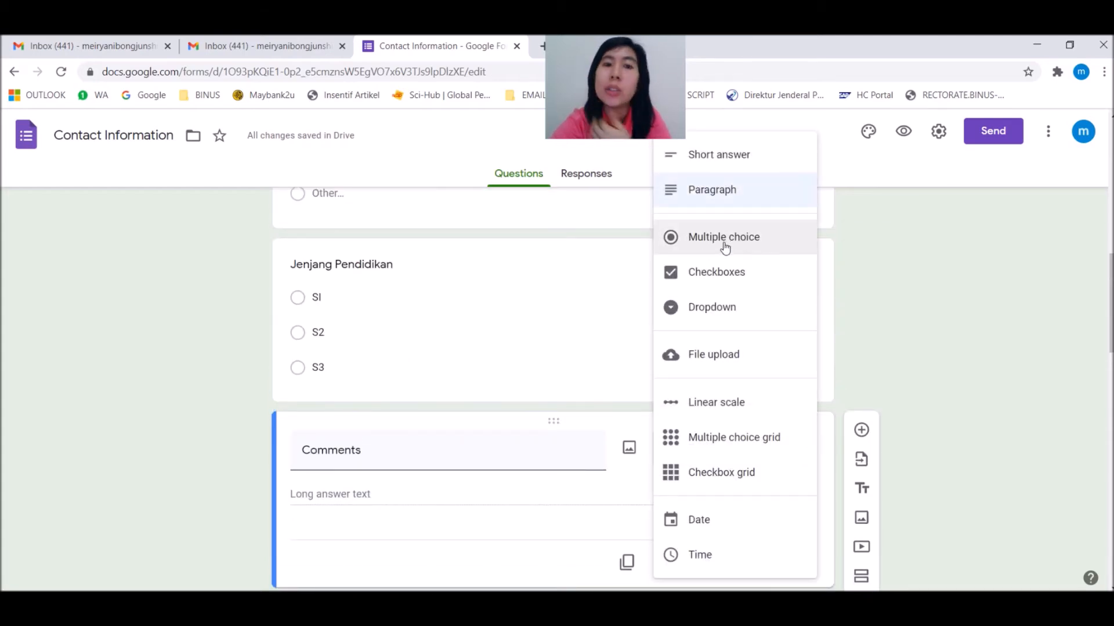
scroll(481, 315, up, 4)
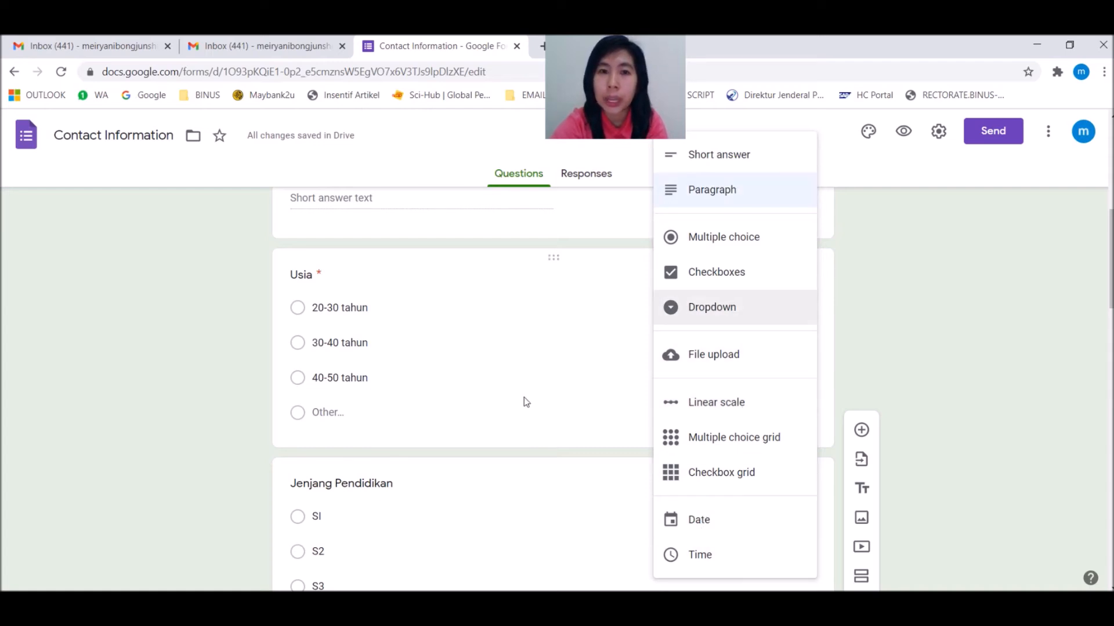
click(572, 361)
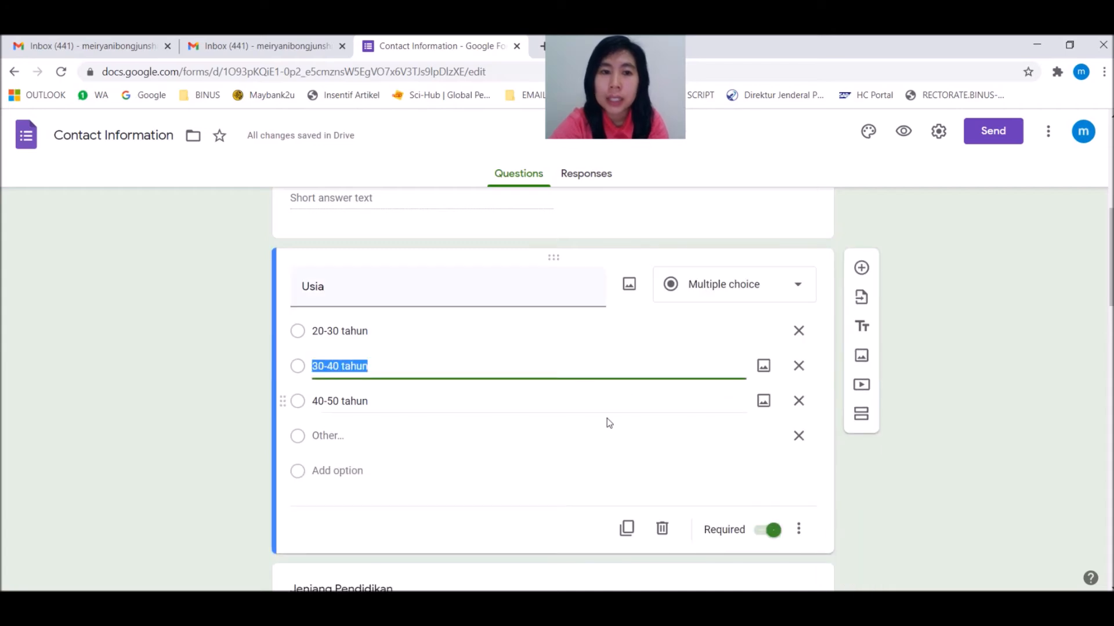
Try out several theme colors for the form, including indigo, blue and green, ending on orange
scroll(609, 423, up, 8)
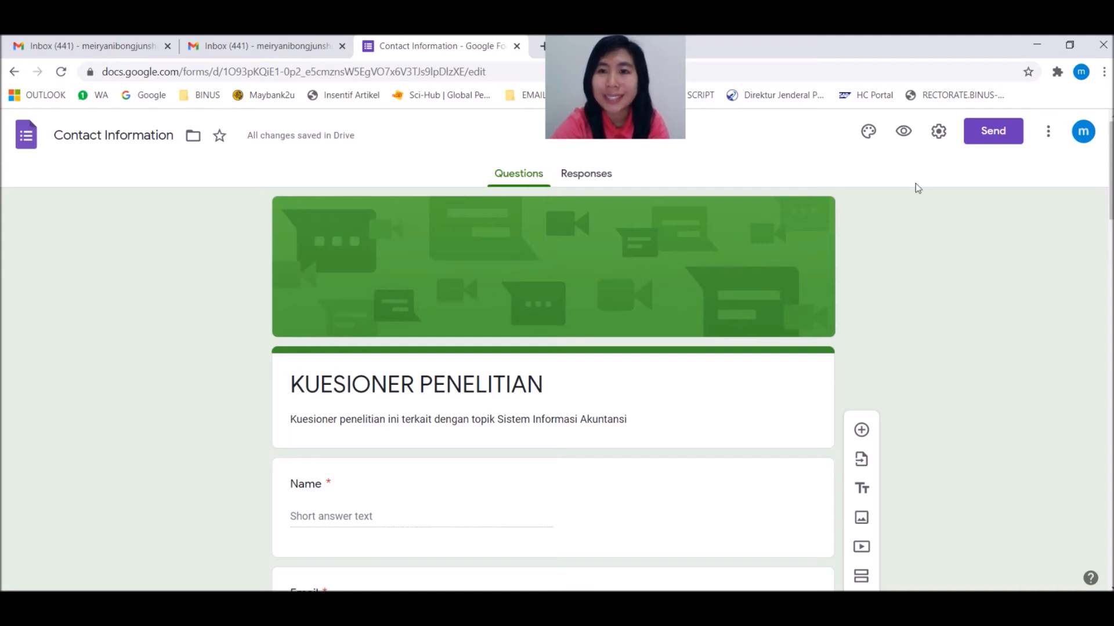
click(868, 135)
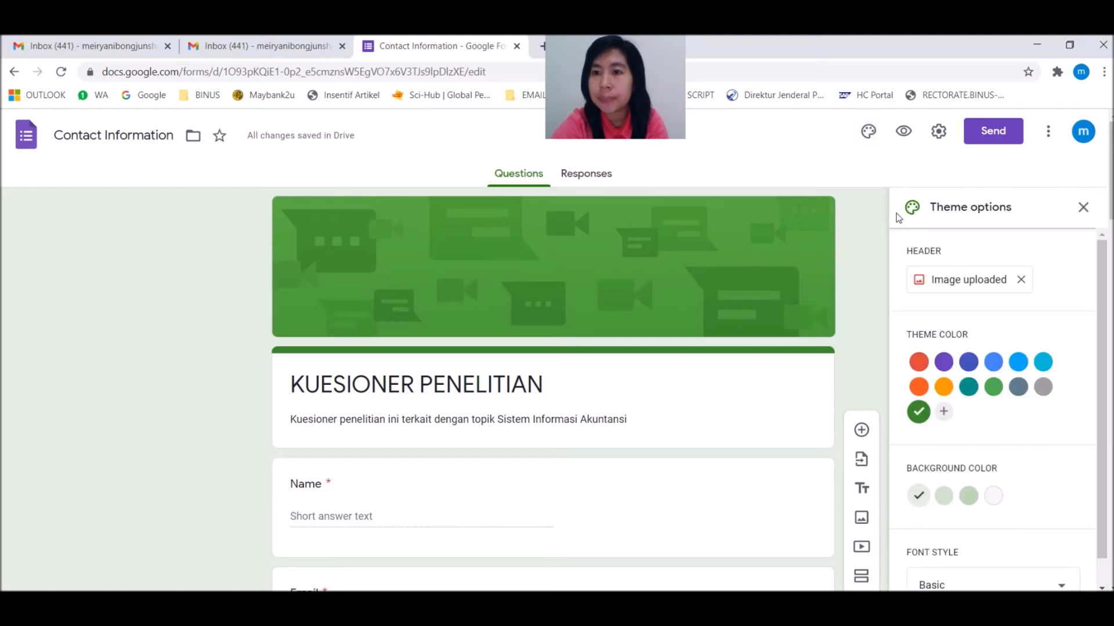
click(943, 387)
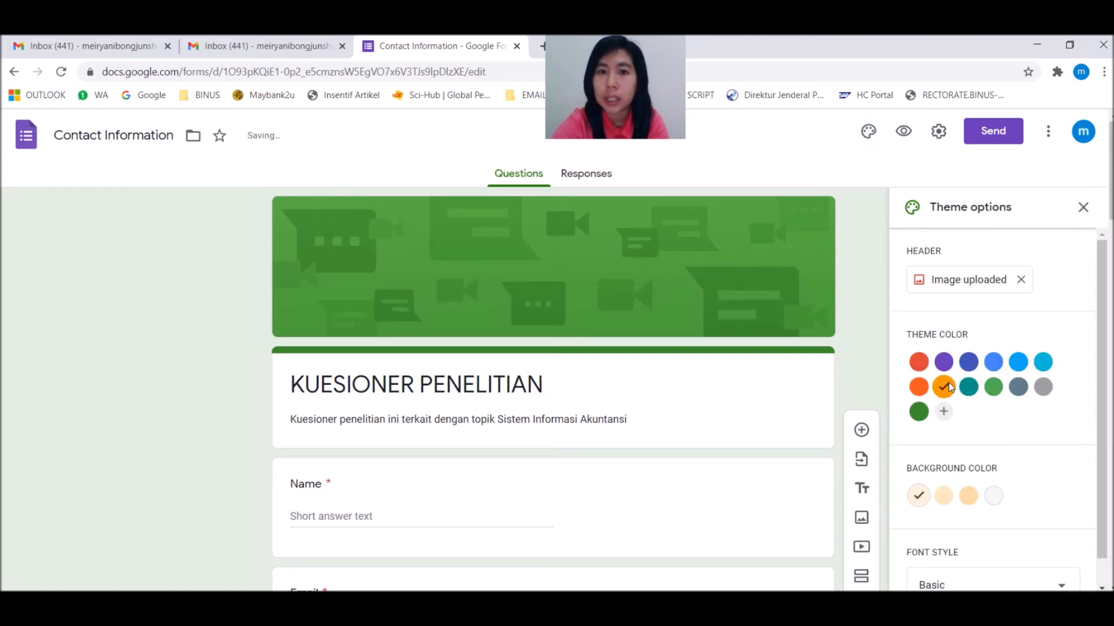
click(919, 387)
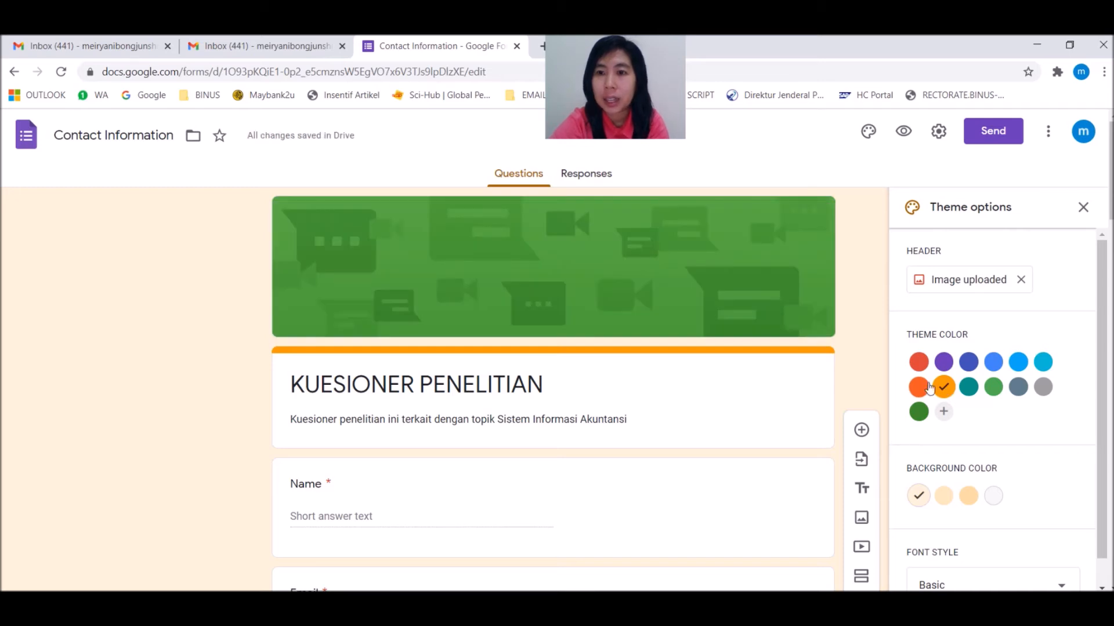
click(969, 363)
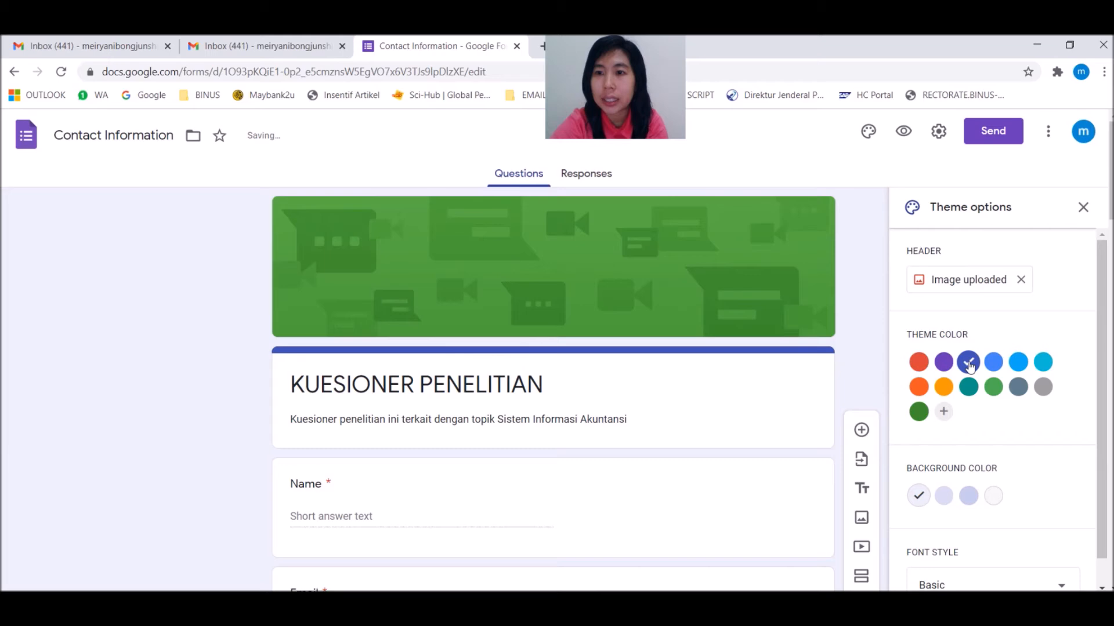
click(1016, 364)
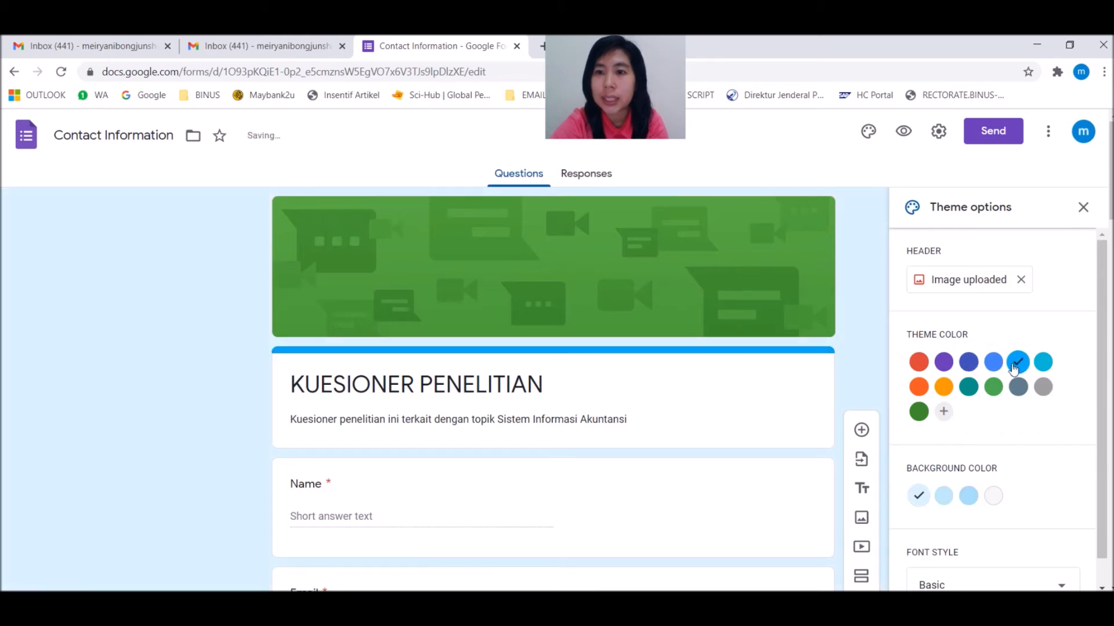
click(994, 388)
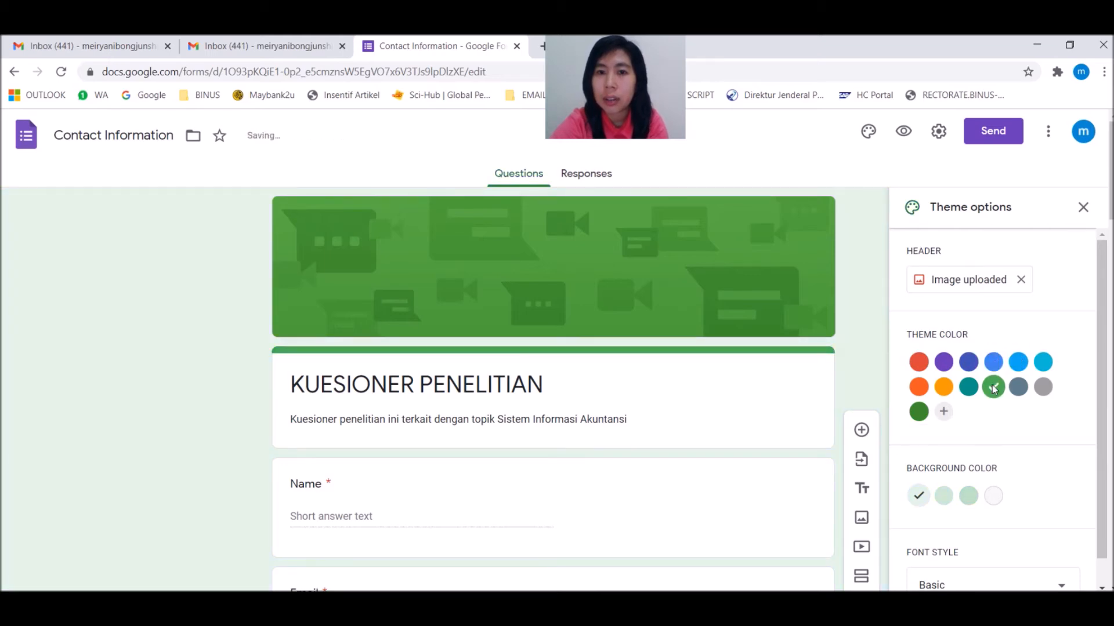
click(944, 388)
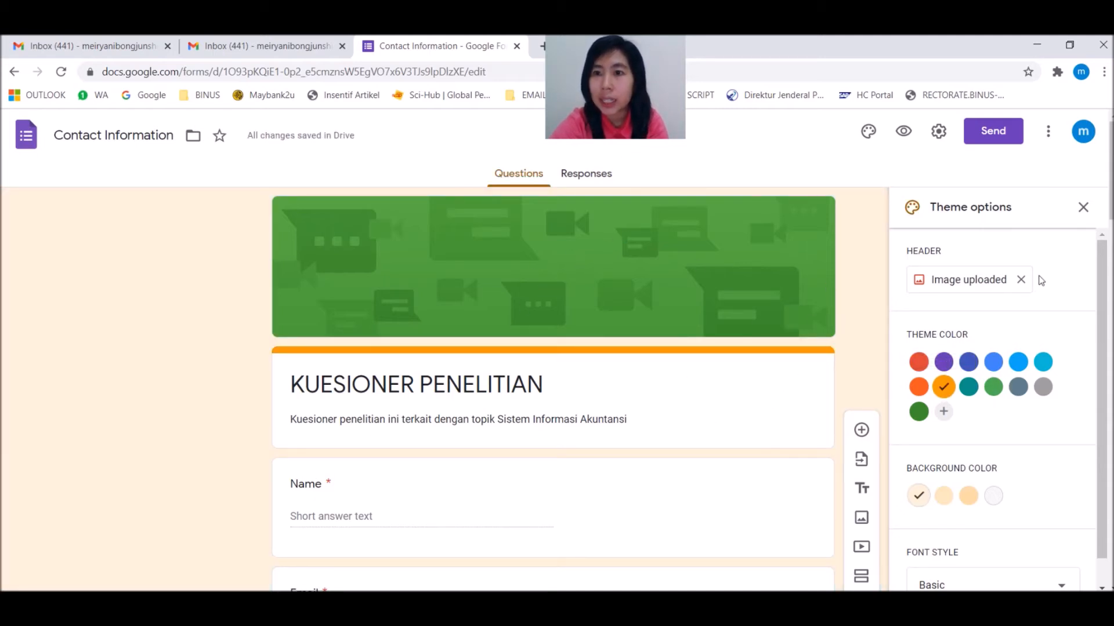
Replace the form's header image with the purple water-droplet picture from the Work and School themes
click(1006, 280)
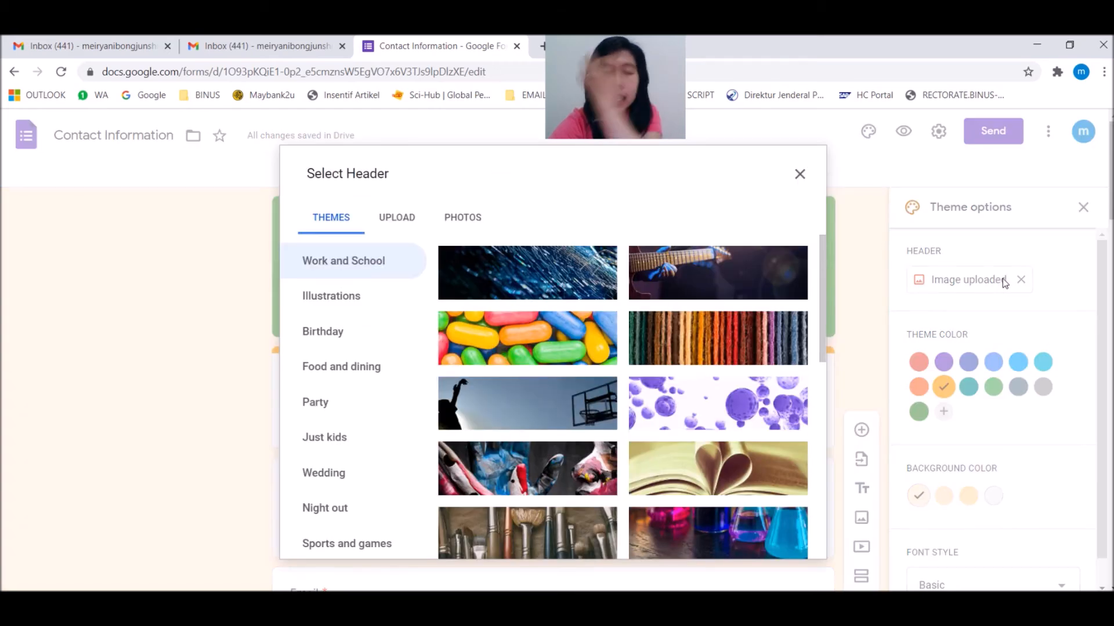
scroll(625, 435, down, 3)
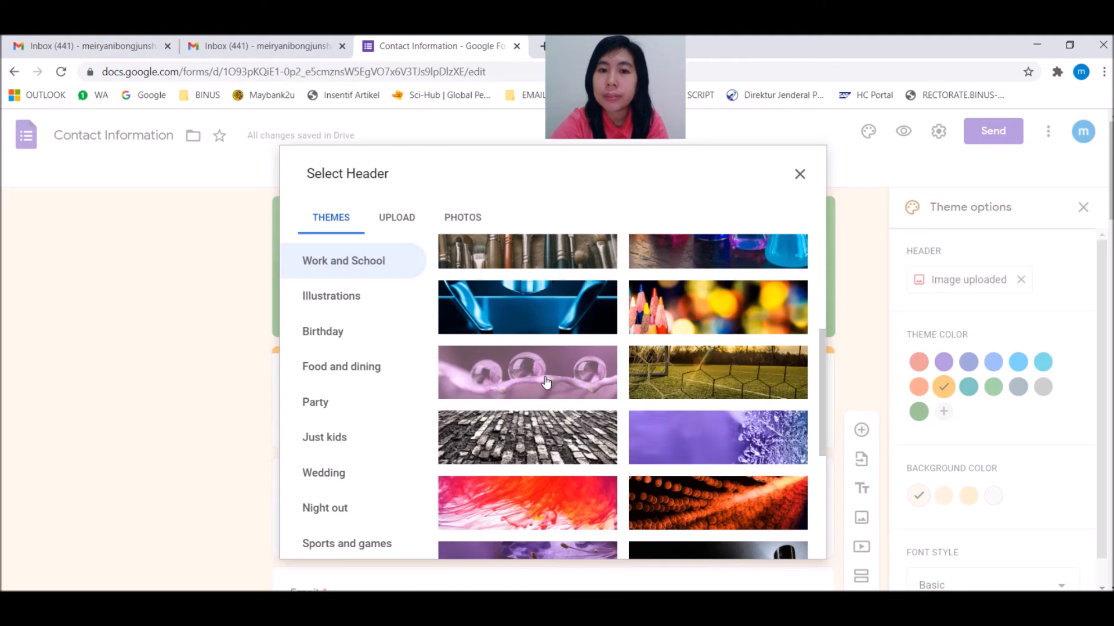
click(545, 381)
click(786, 549)
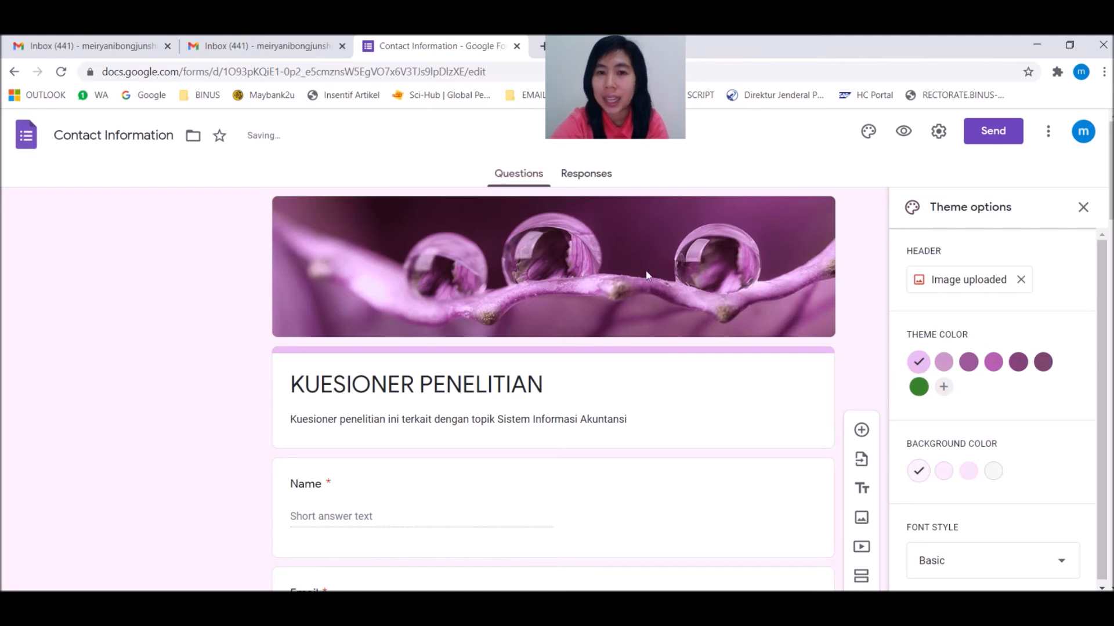
scroll(647, 266, down, 3)
scroll(647, 266, up, 3)
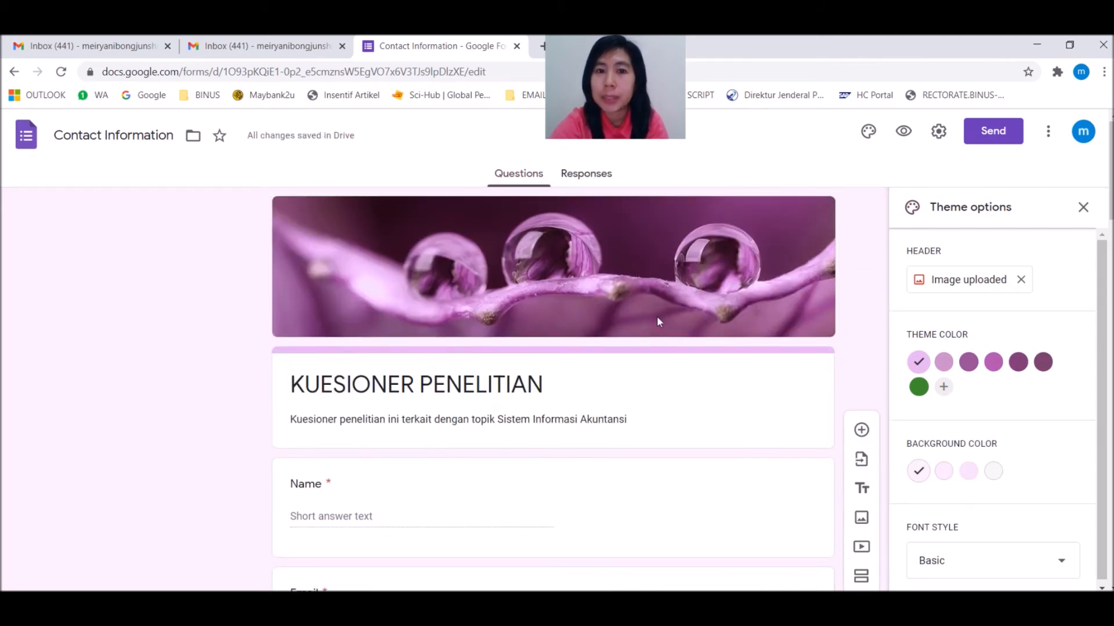
scroll(647, 336, down, 2)
scroll(646, 336, up, 2)
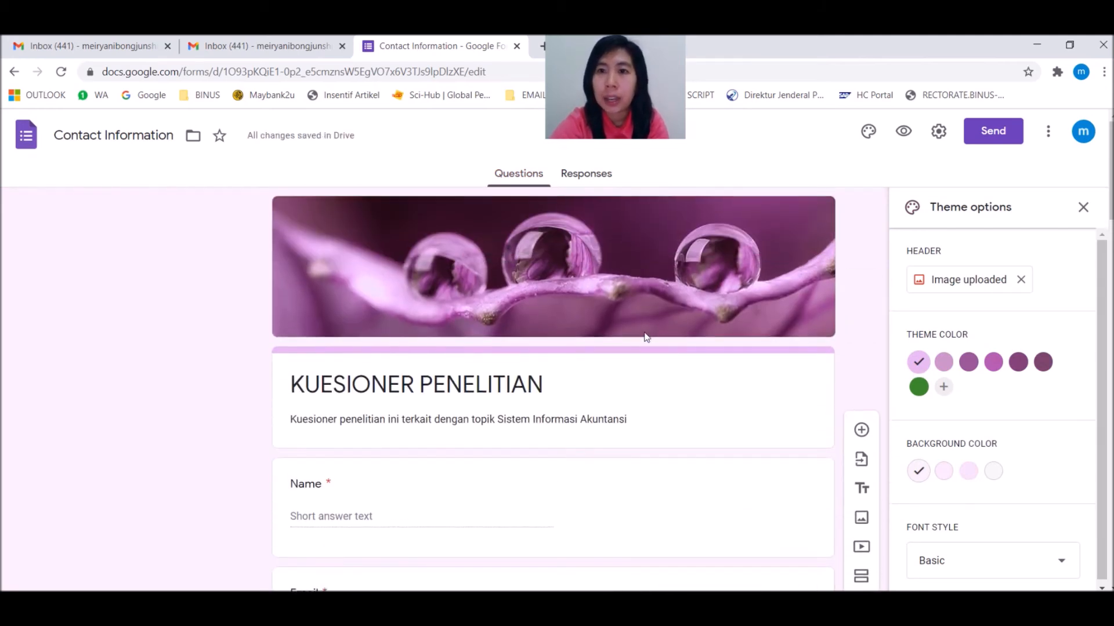
Set the form's font style to Playful in the theme options
scroll(1004, 488, down, 1)
click(1039, 562)
click(948, 573)
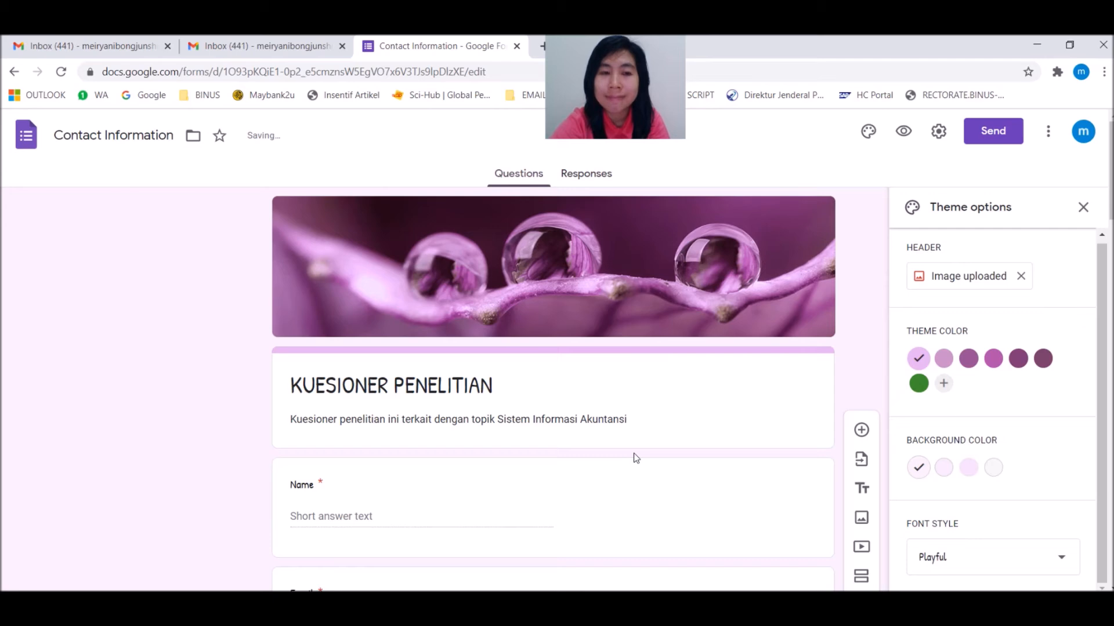
scroll(915, 558, down, 1)
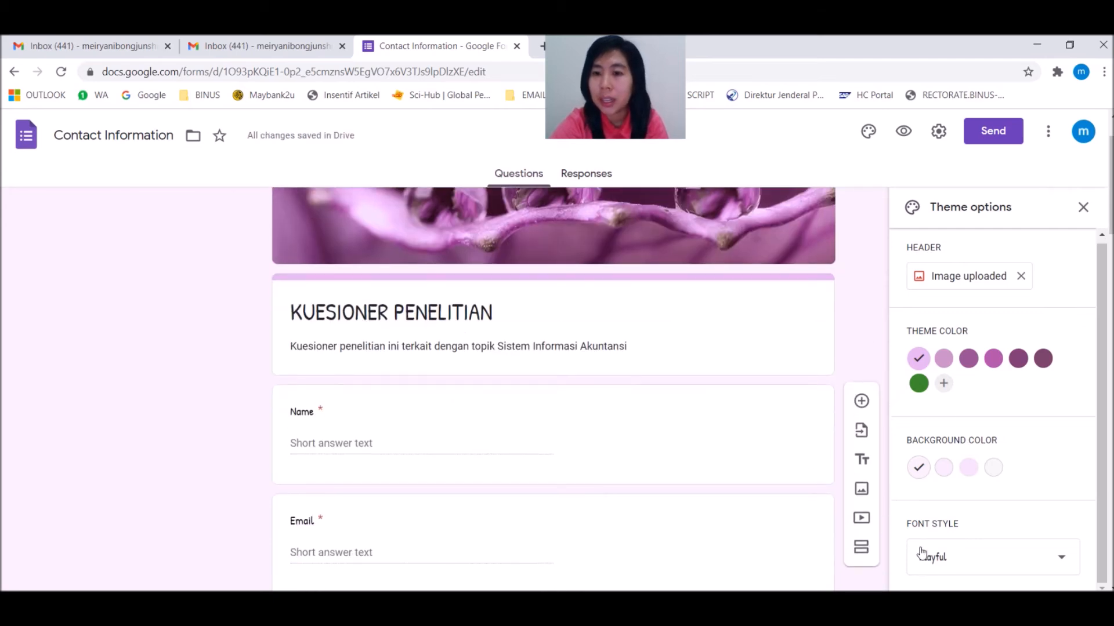
scroll(1080, 357, up, 1)
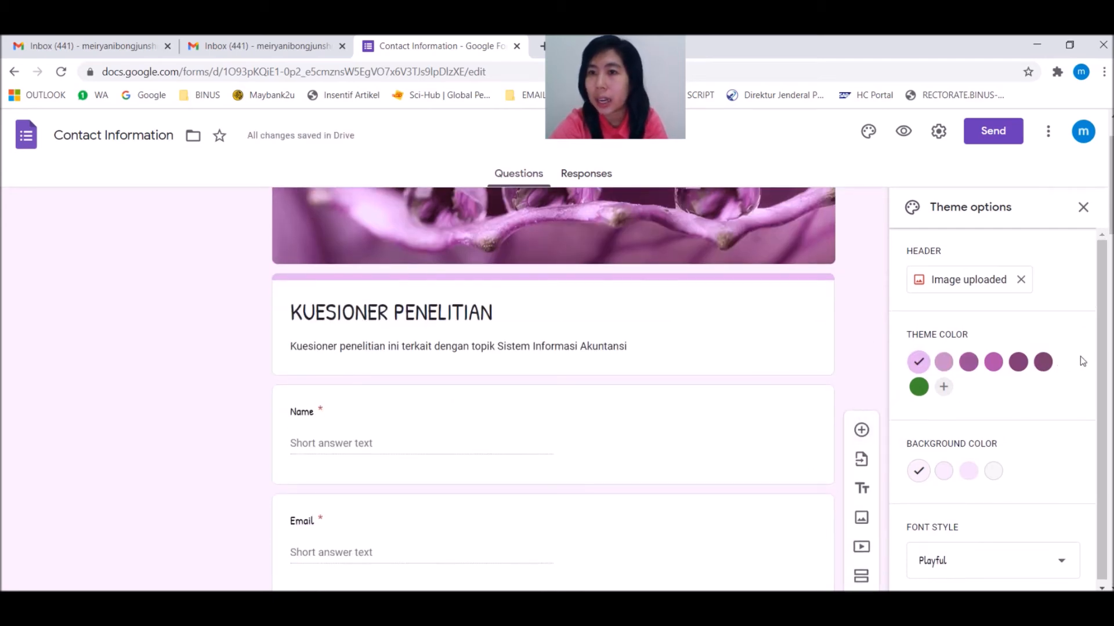
Preview the form and look through all its questions from the header down to the submit section
click(903, 131)
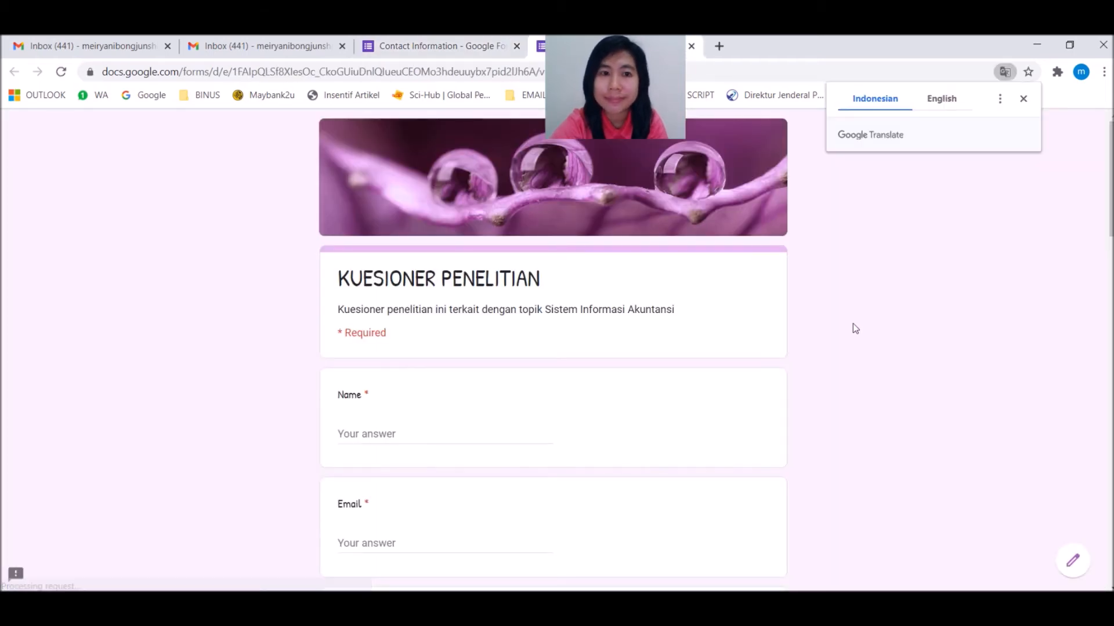
scroll(596, 371, down, 1)
scroll(595, 370, down, 5)
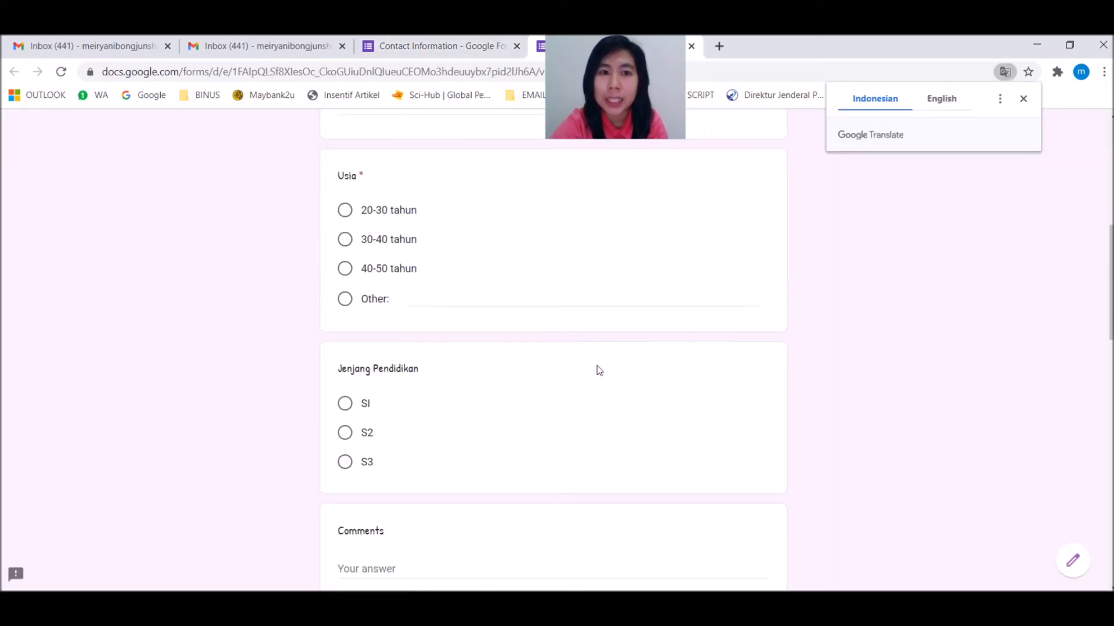
scroll(599, 370, up, 7)
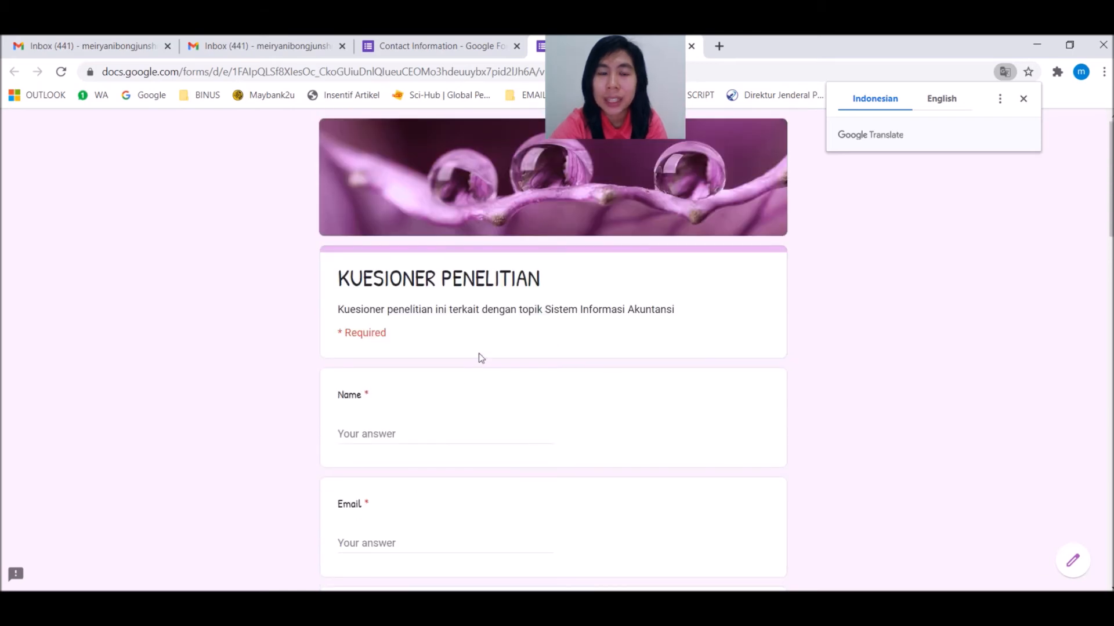
scroll(402, 429, down, 8)
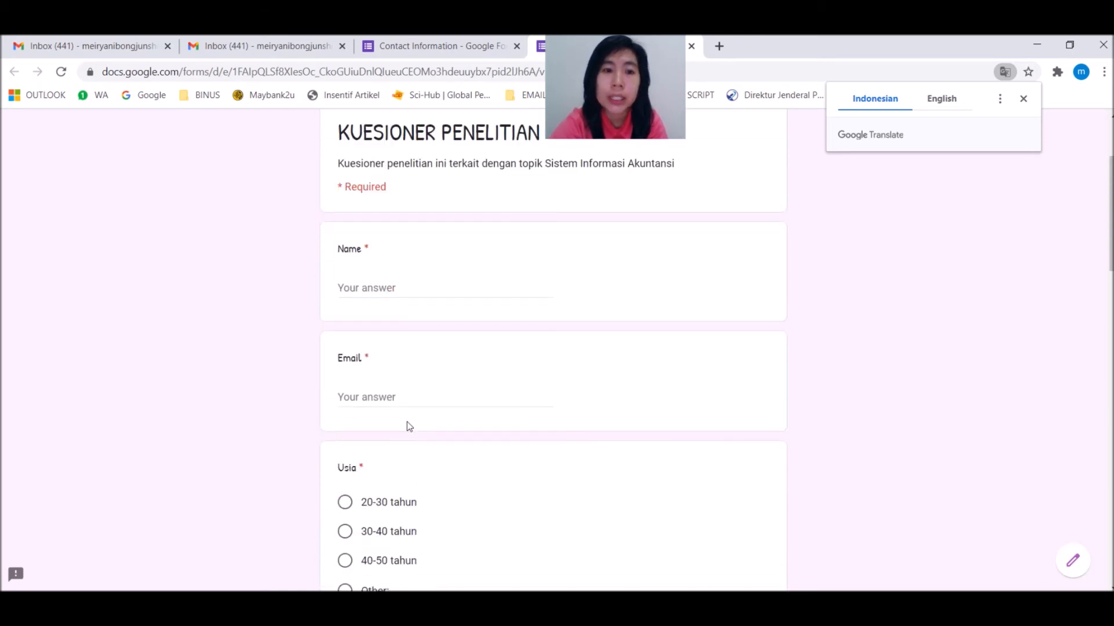
scroll(423, 402, down, 5)
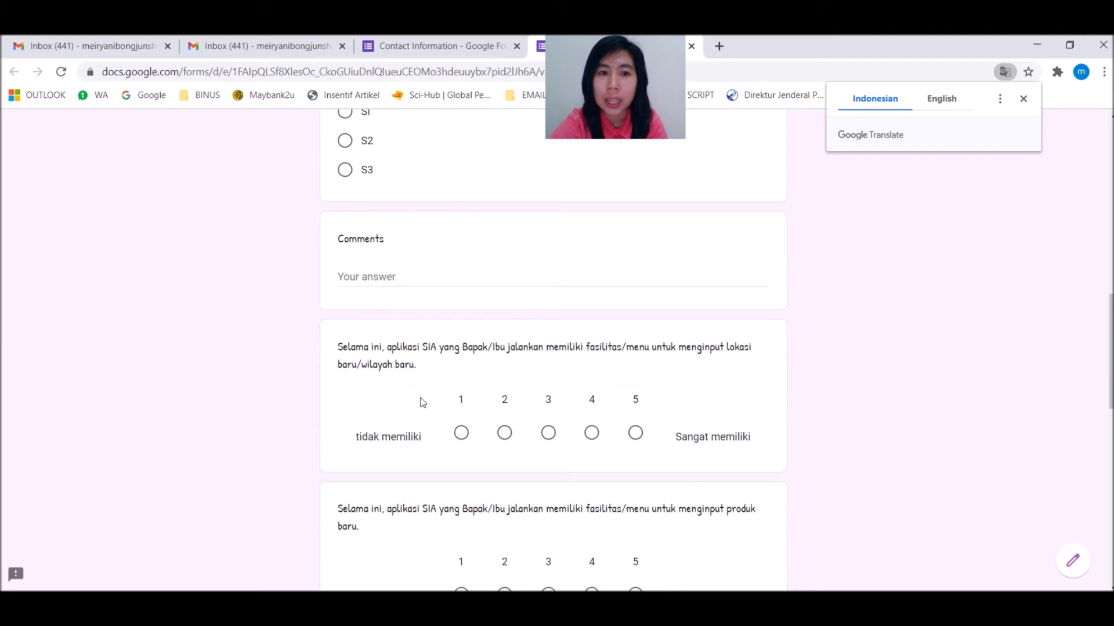
scroll(422, 402, down, 10)
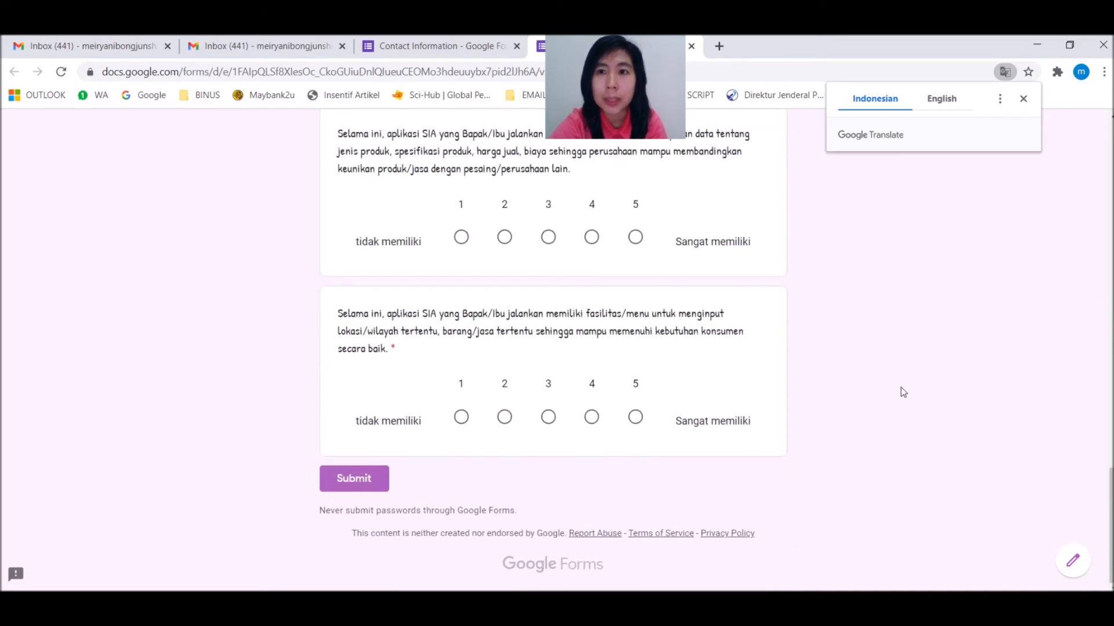
scroll(888, 395, up, 10)
scroll(888, 391, up, 13)
Fill in the respondent's name and the suggested e-mail address in the previewed form
scroll(887, 391, down, 3)
click(415, 290)
scroll(480, 364, up, 2)
scroll(483, 367, down, 1)
text(DR MEIRYANI)
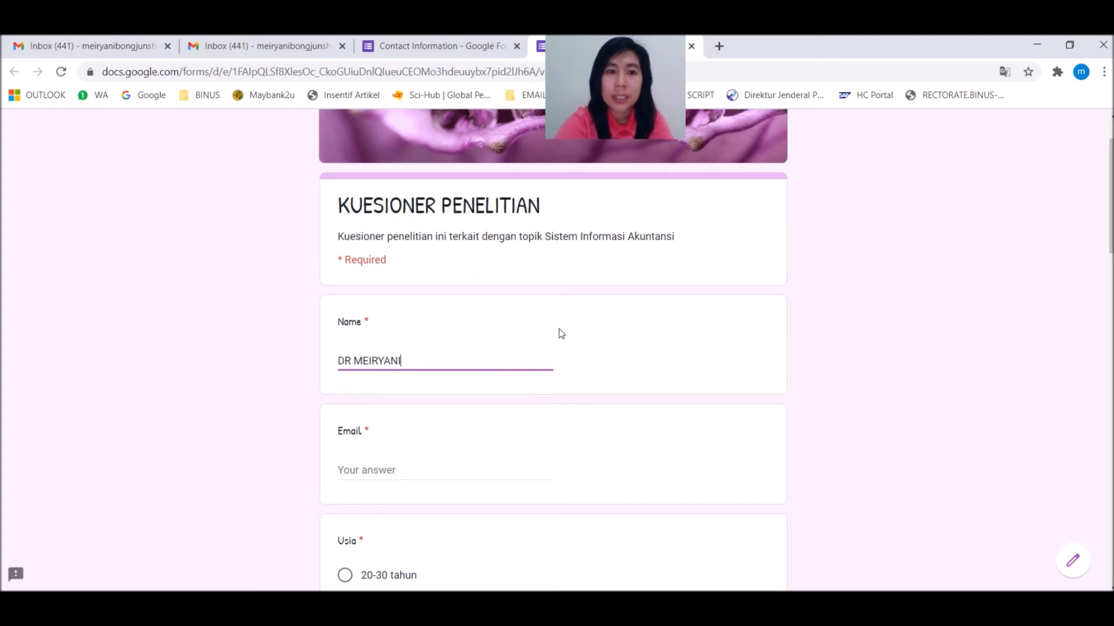
scroll(377, 435, down, 1)
click(395, 401)
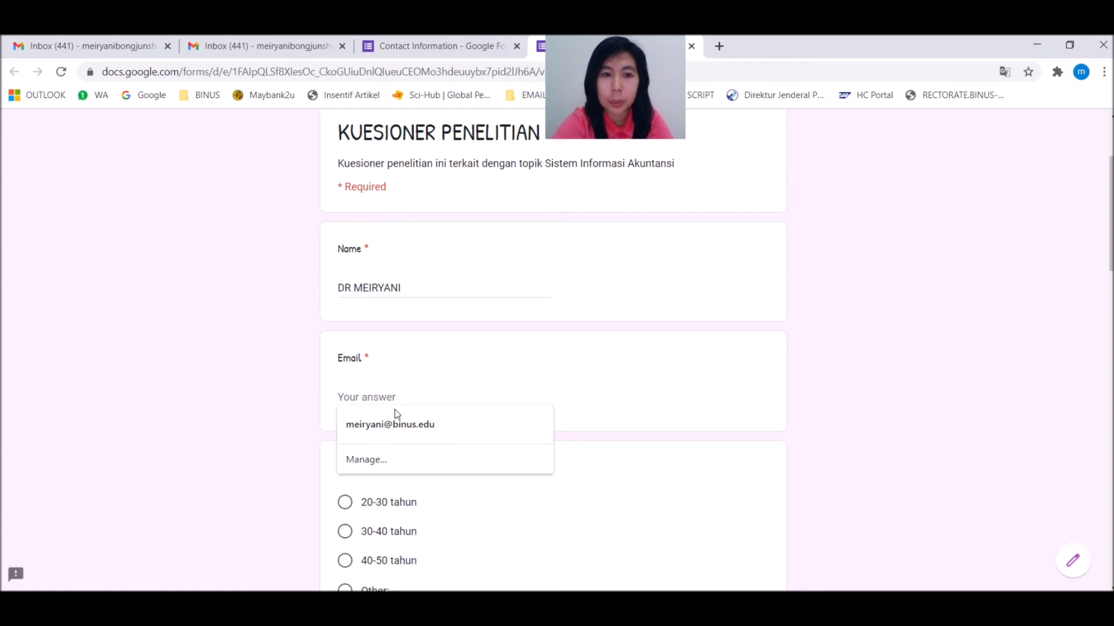
click(398, 433)
scroll(596, 447, down, 2)
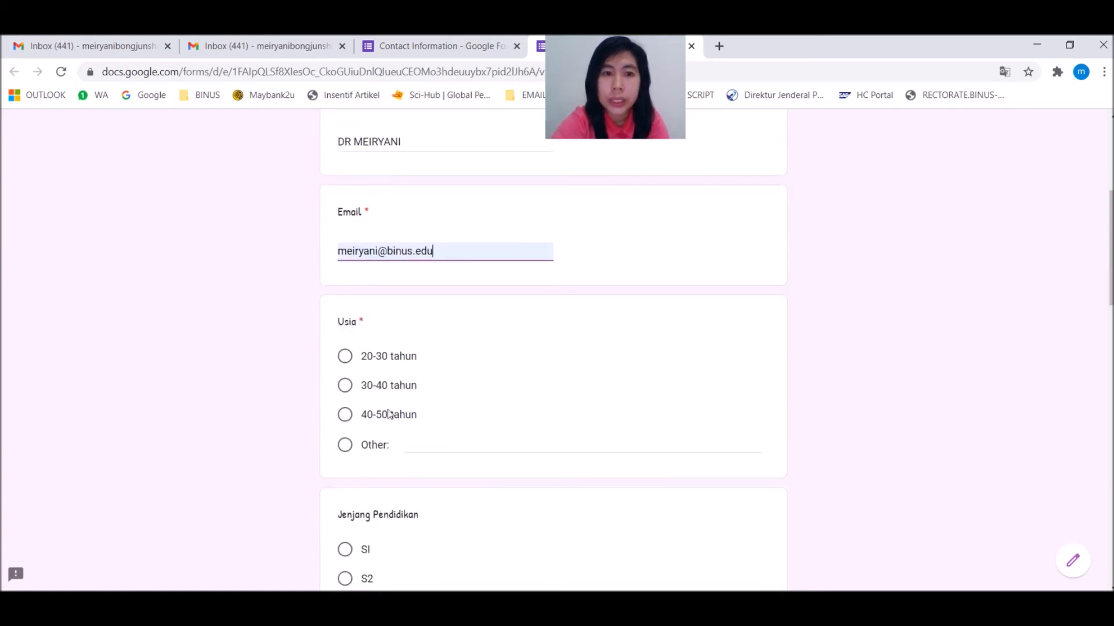
Answer the Usia question with 30-40 tahun and the Jenjang Pendidikan question with S3
click(345, 386)
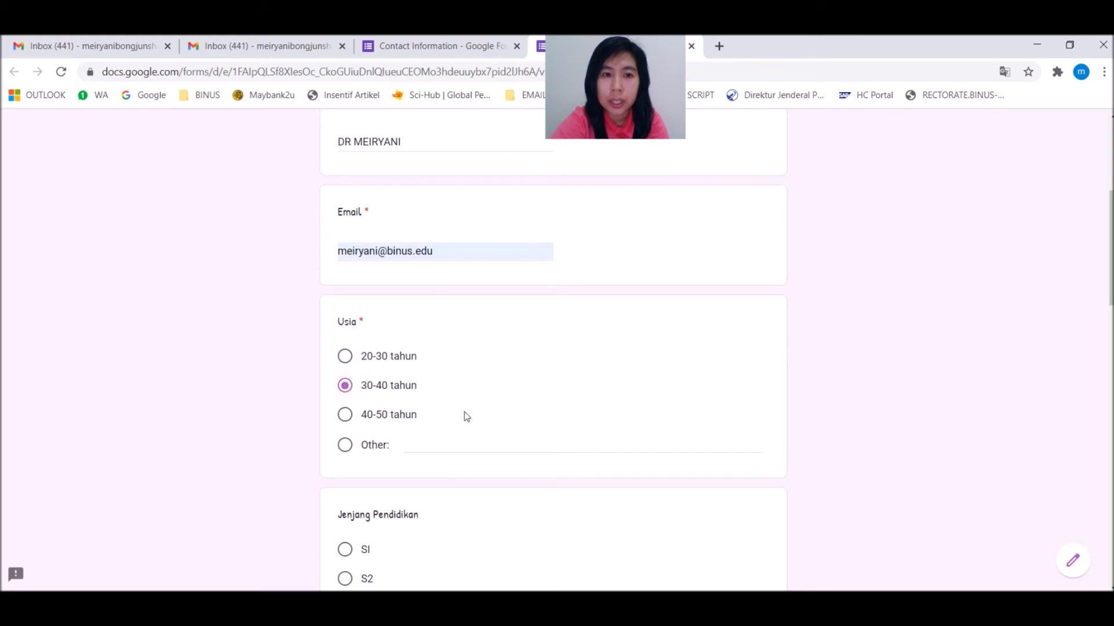
scroll(464, 411, down, 3)
click(343, 395)
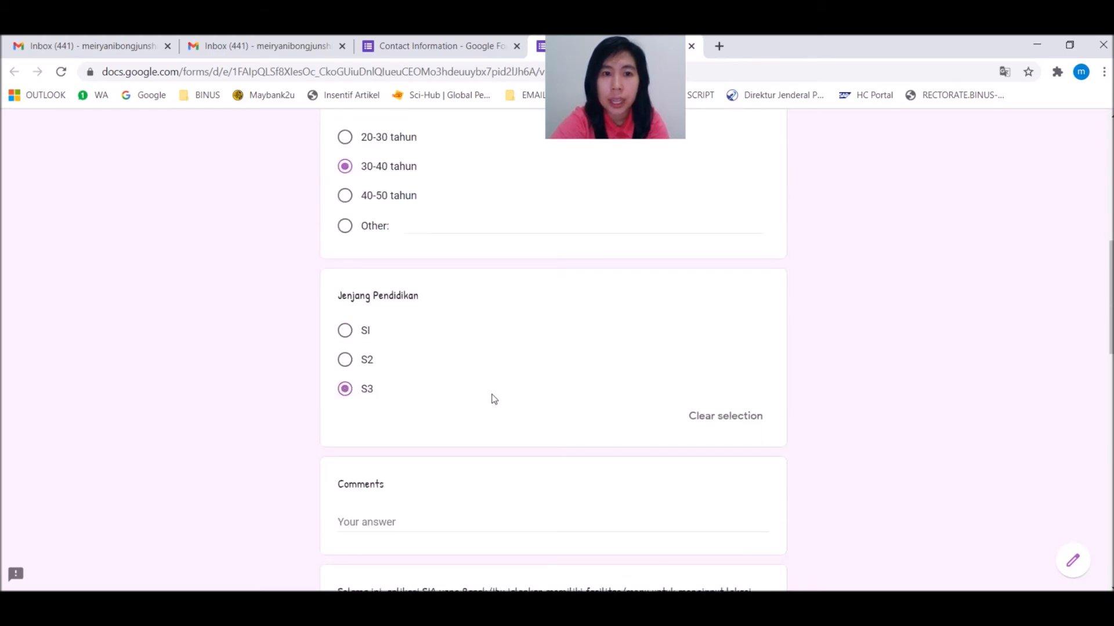
Enter "kuesioner dibuat lebih mudah dipahami" as the answer to the Comments question
scroll(493, 399, down, 2)
click(473, 391)
text(g)
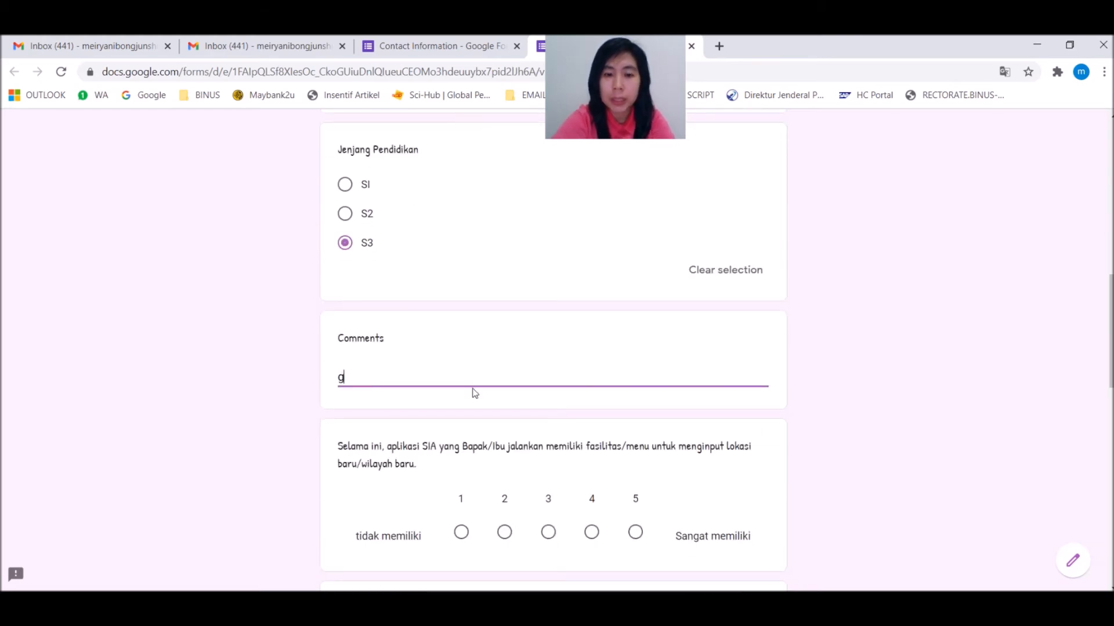
key(BackSpace)
text(k)
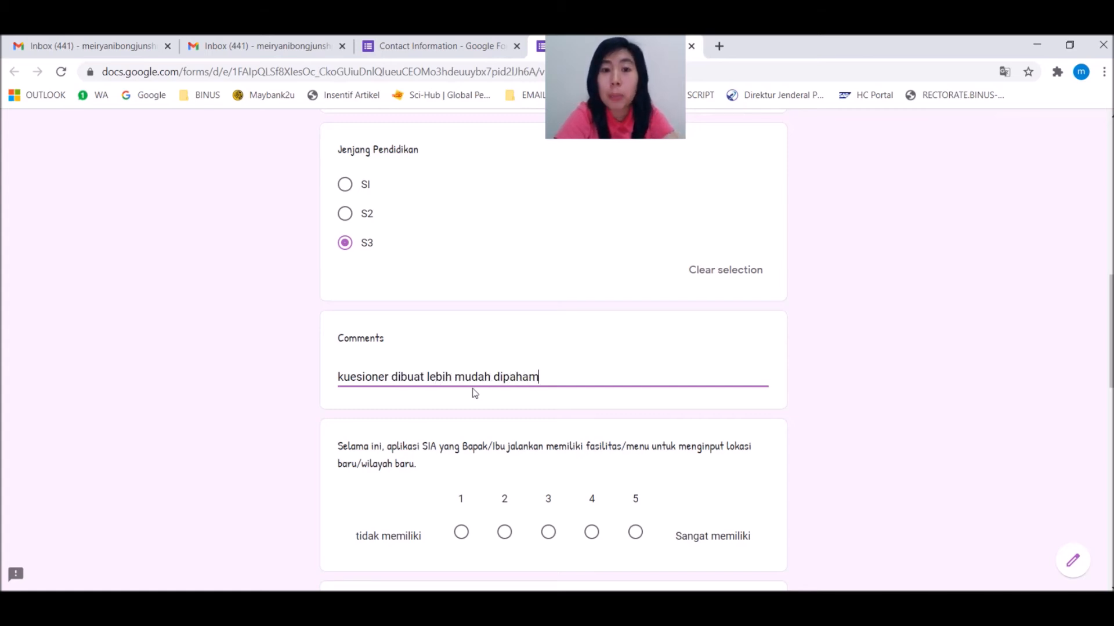
Rate the new-location and new-product scale questions 4 each and the cost-details question 1
scroll(524, 409, down, 4)
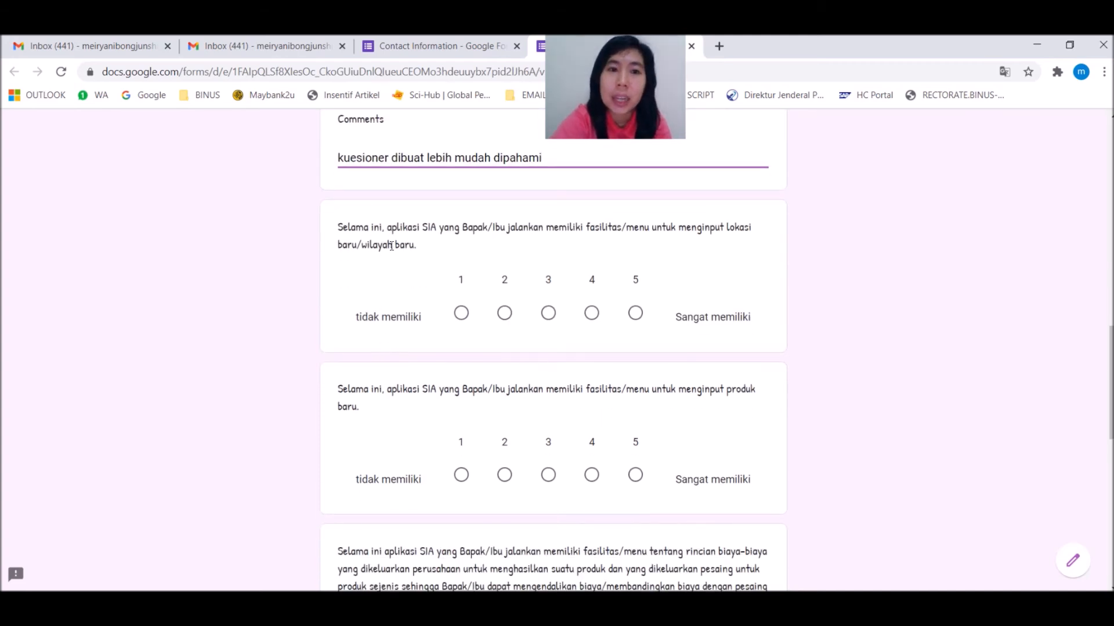
click(593, 315)
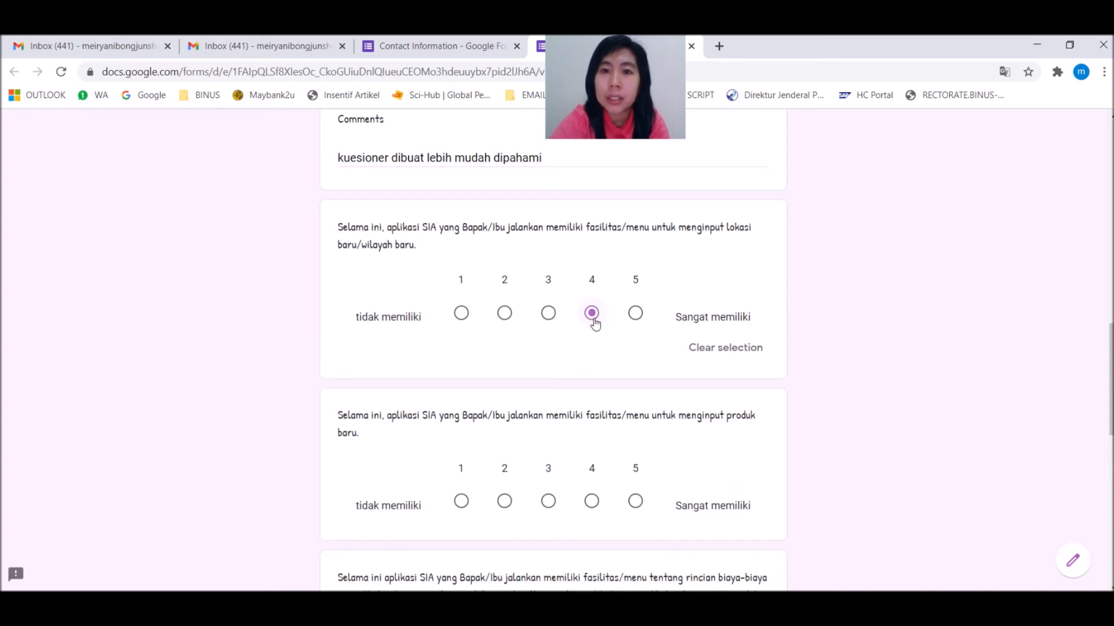
scroll(597, 348, down, 3)
click(592, 356)
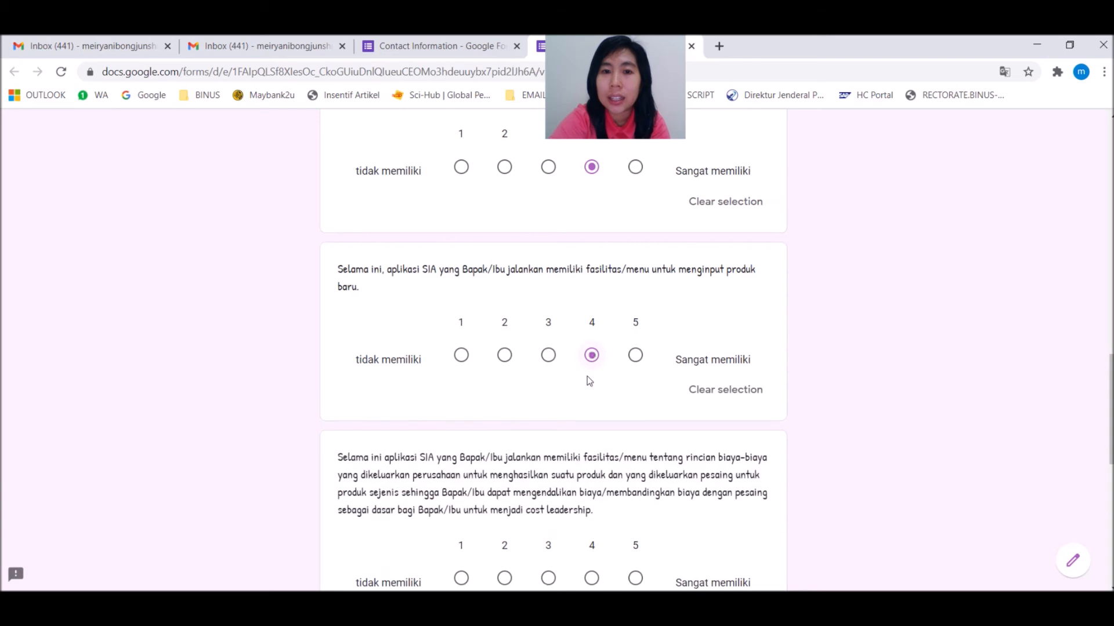
scroll(561, 414, down, 3)
click(462, 434)
Rate the product-data comparison question 5 and the final required consumer-needs question 4, and submit the form
scroll(558, 452, down, 3)
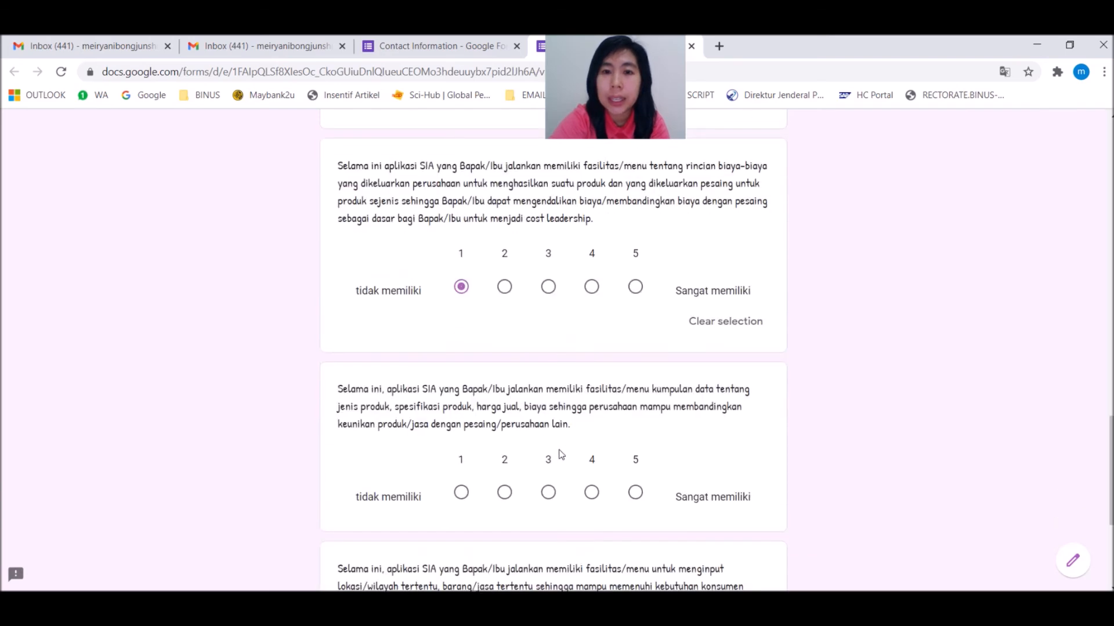
click(635, 493)
scroll(636, 493, down, 4)
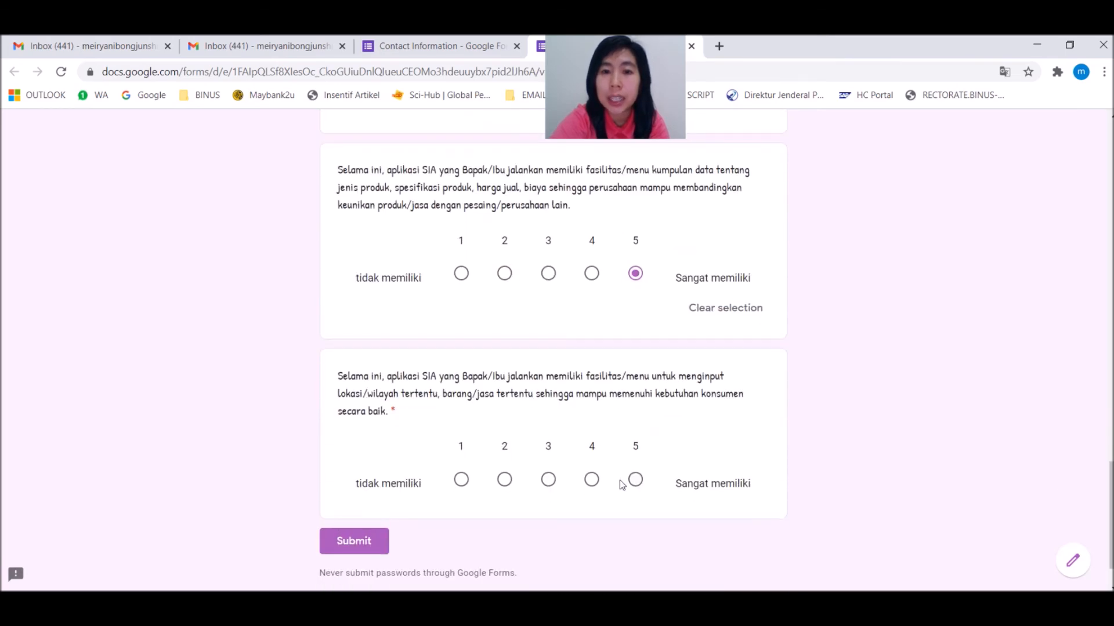
click(591, 480)
scroll(595, 458, down, 2)
click(379, 481)
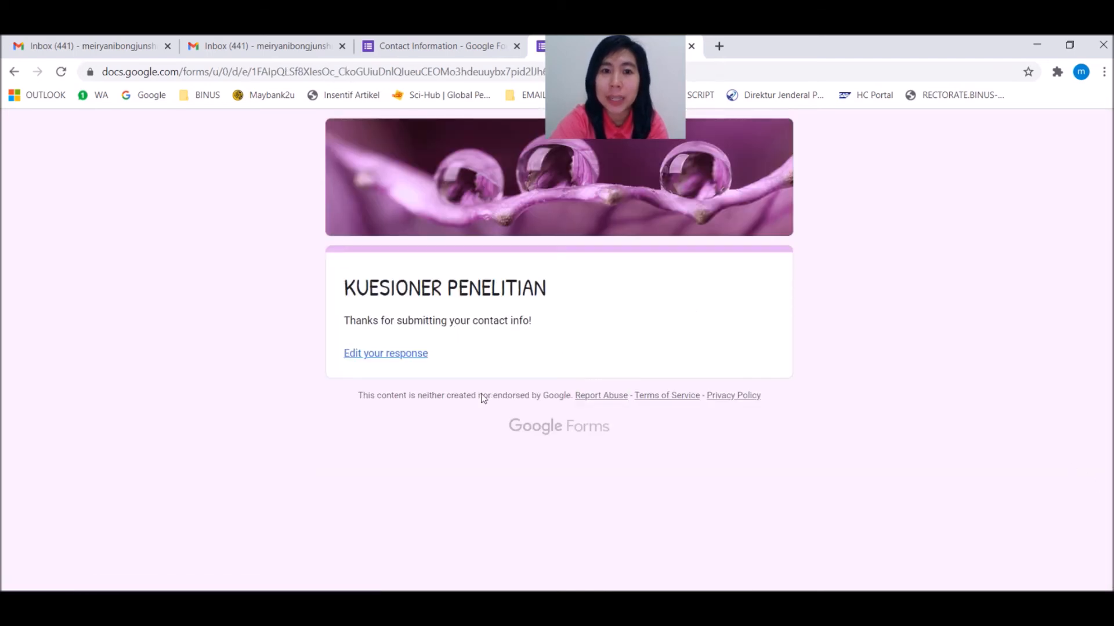
Reopen the submitted response for editing, change the new-location (lokasi baru/wilayah baru) rating to 1, and resubmit it
click(410, 355)
scroll(738, 380, down, 10)
scroll(738, 380, up, 5)
scroll(739, 380, up, 8)
scroll(738, 380, down, 10)
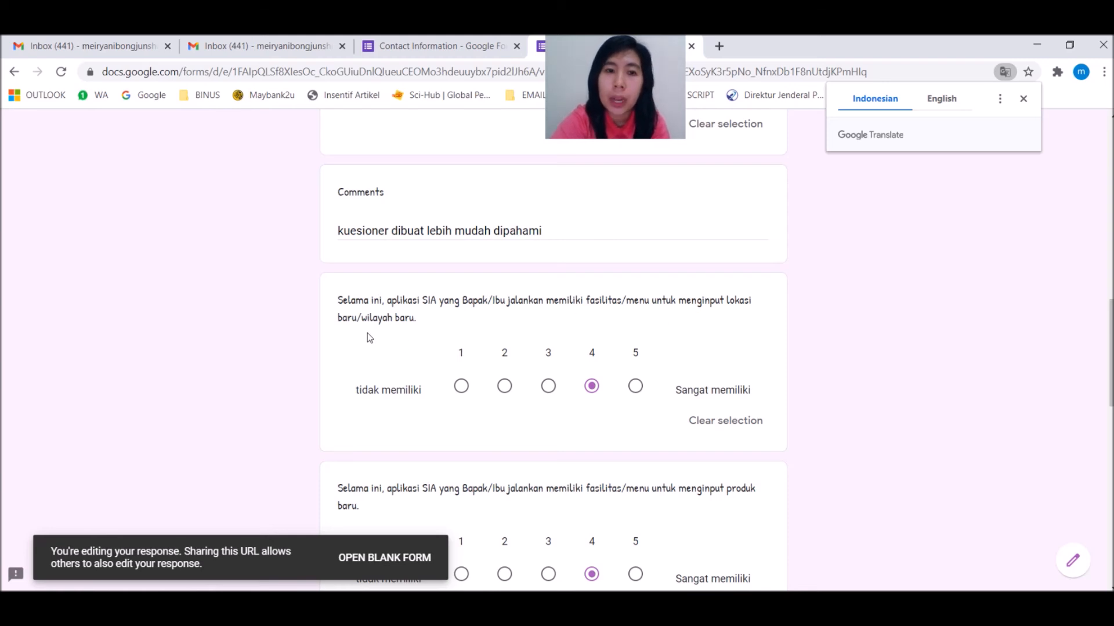
click(462, 388)
scroll(571, 383, down, 8)
scroll(571, 383, down, 6)
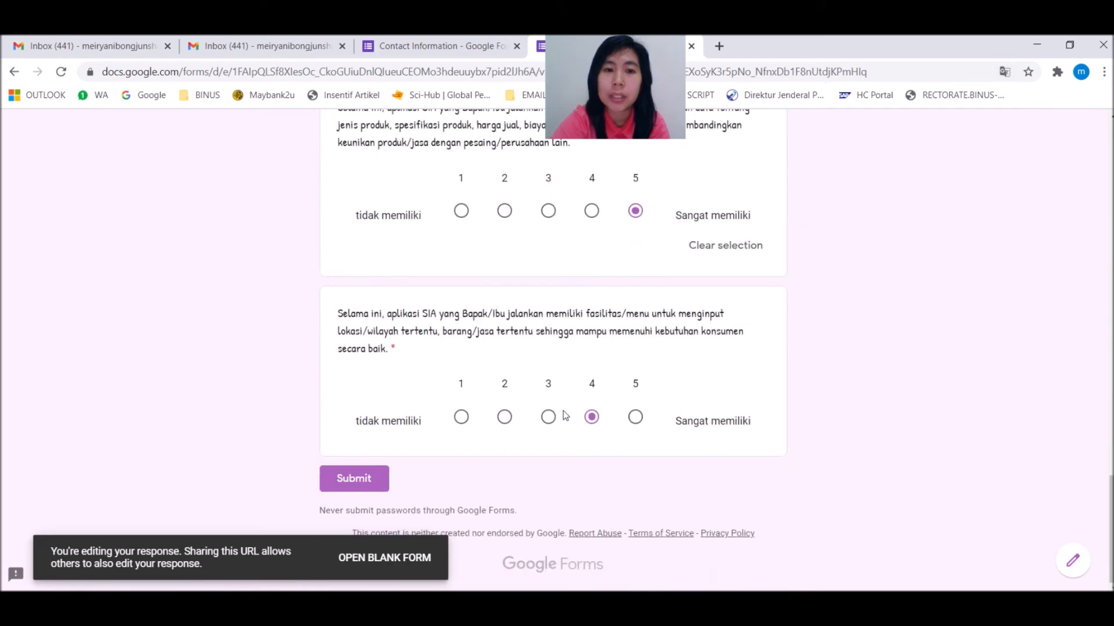
click(366, 477)
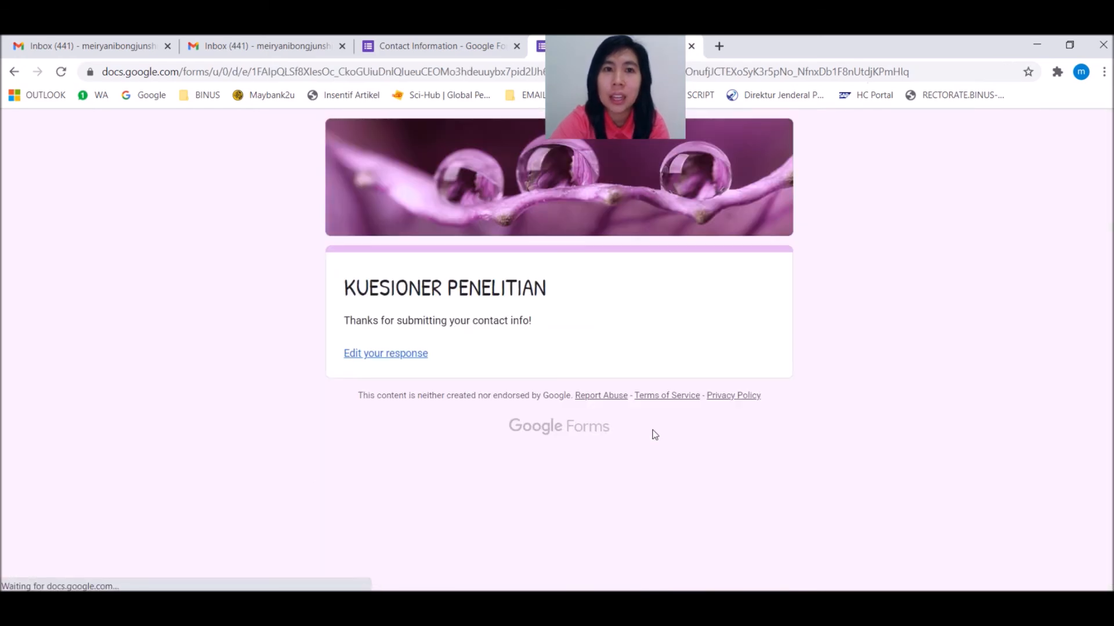
Return to the form editor and examine the response summary for every question, from the name to the last scale chart
click(461, 46)
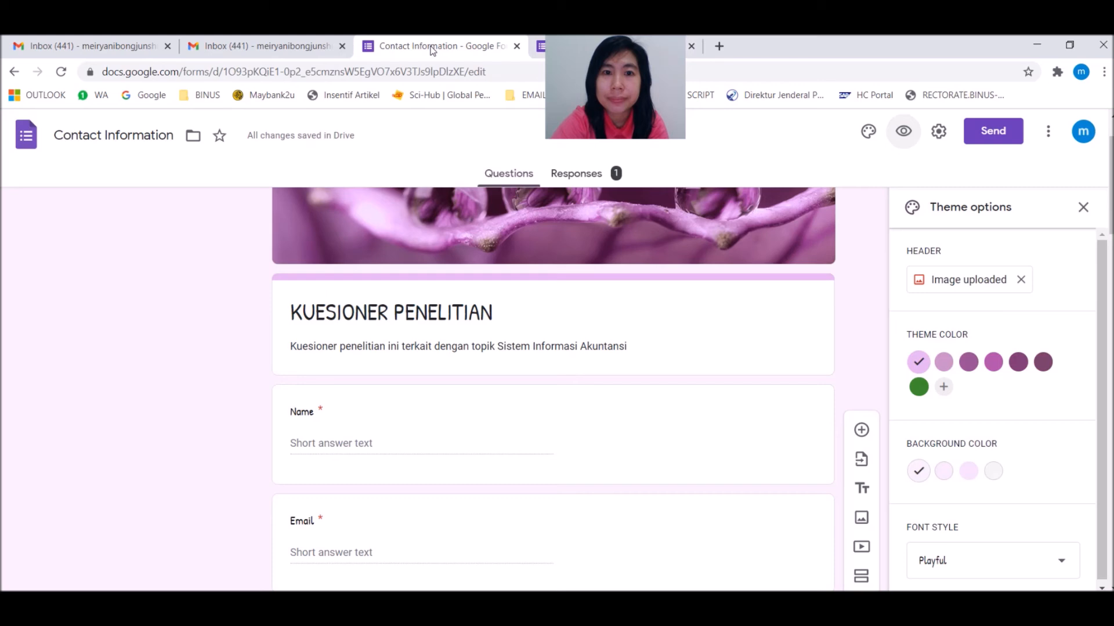
click(587, 177)
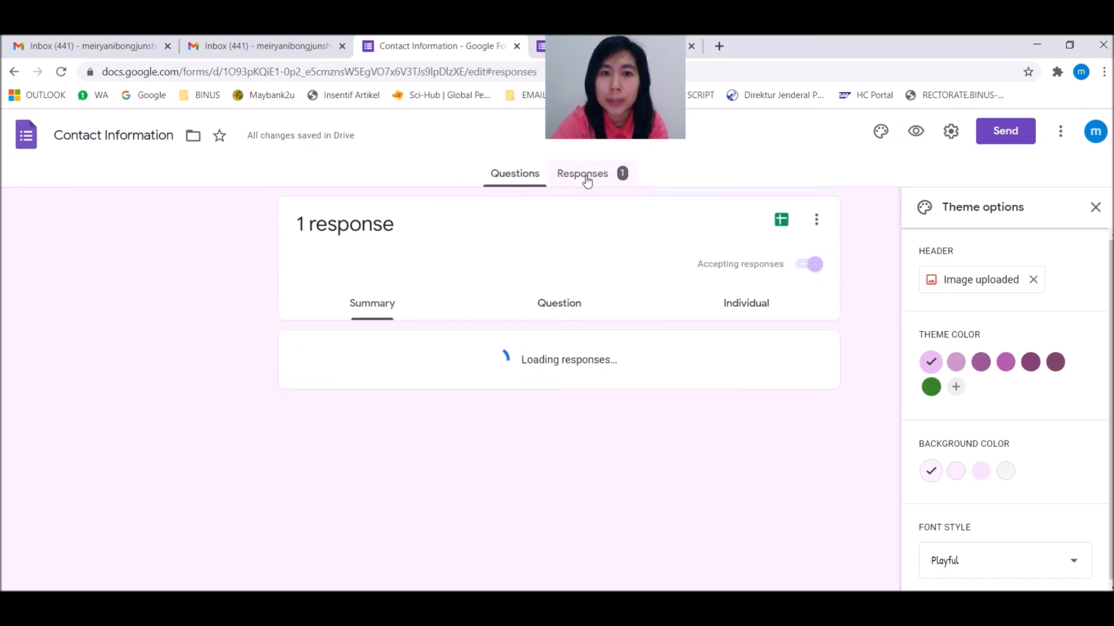
scroll(822, 450, down, 6)
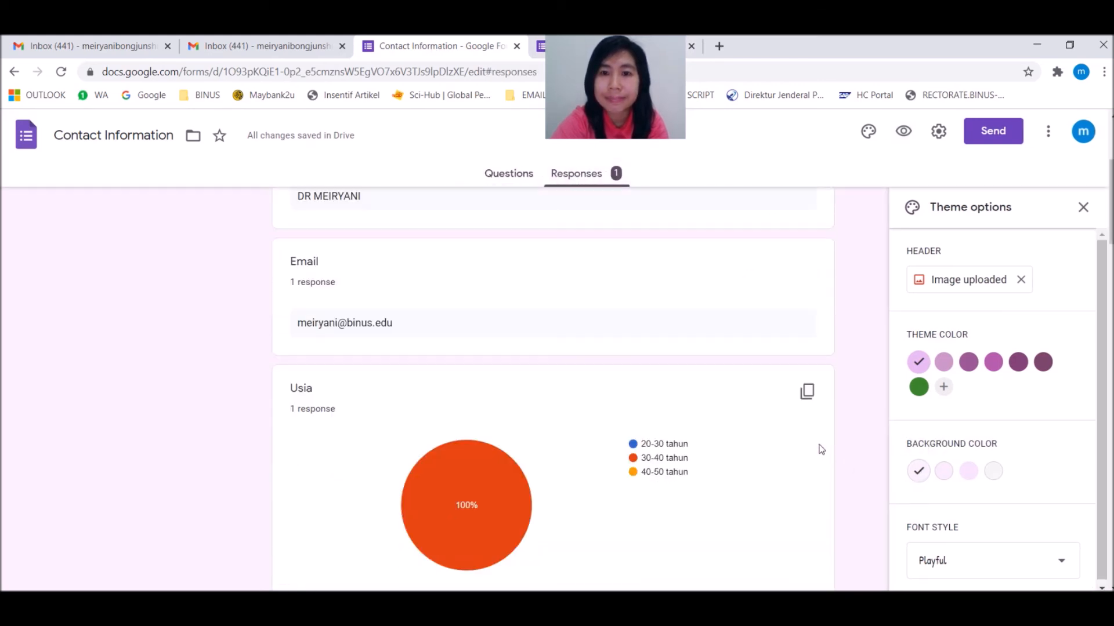
scroll(821, 449, down, 12)
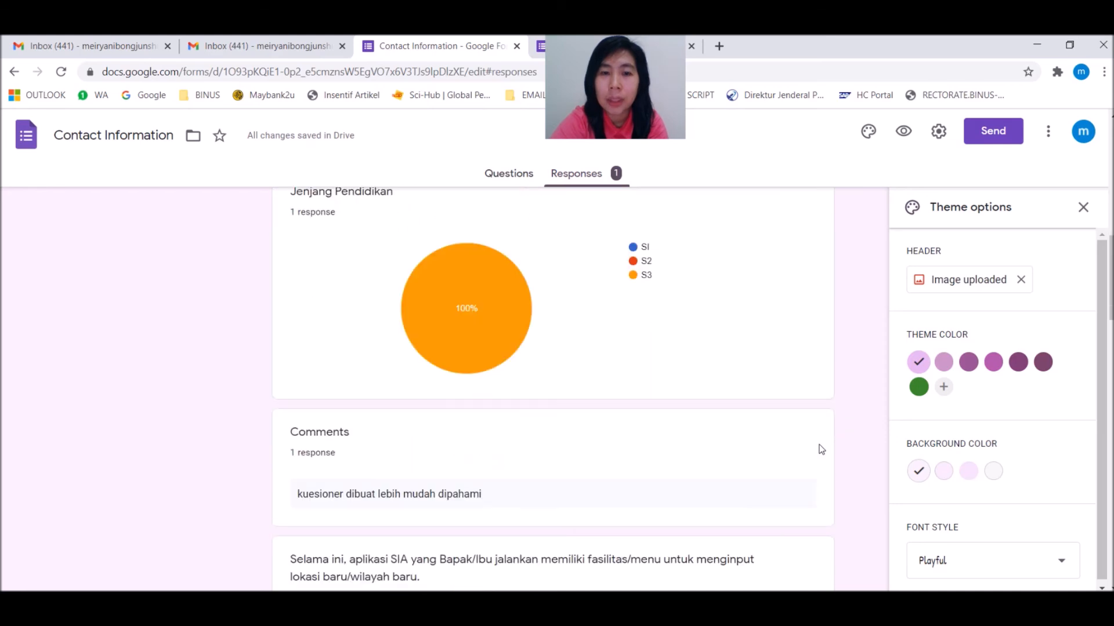
scroll(821, 449, down, 5)
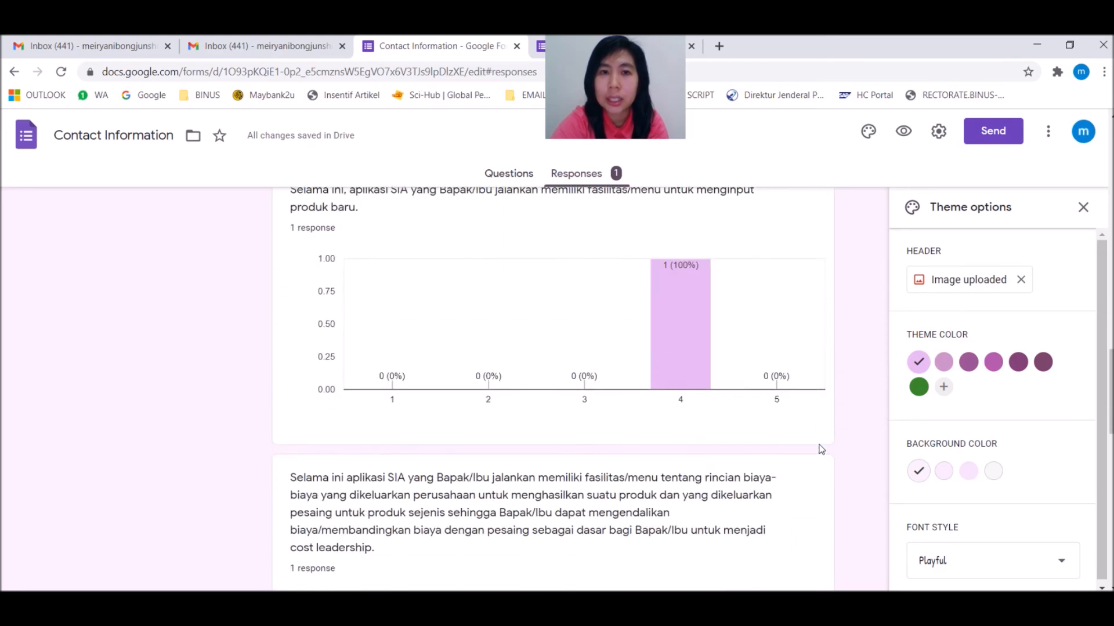
scroll(630, 410, down, 4)
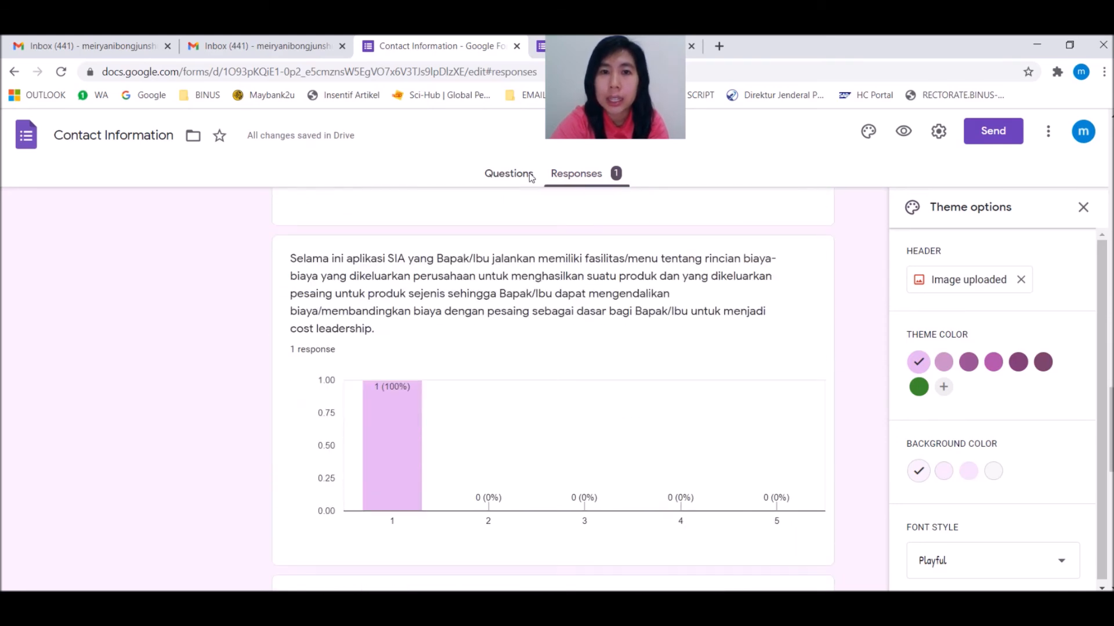
scroll(707, 425, down, 3)
scroll(707, 425, down, 6)
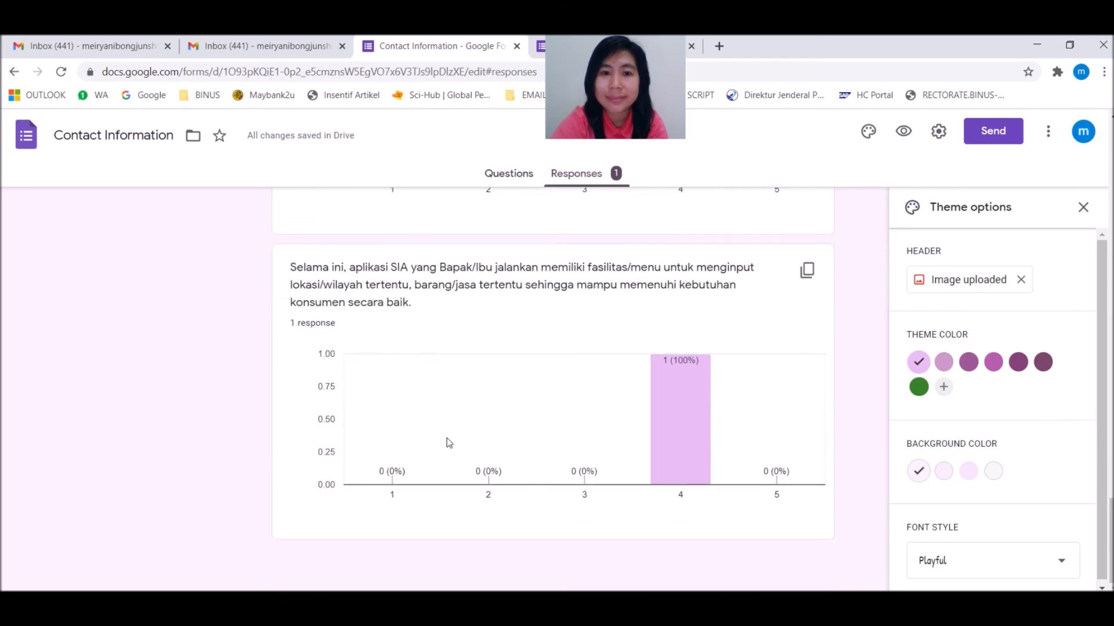
scroll(450, 438, up, 2)
scroll(453, 429, up, 10)
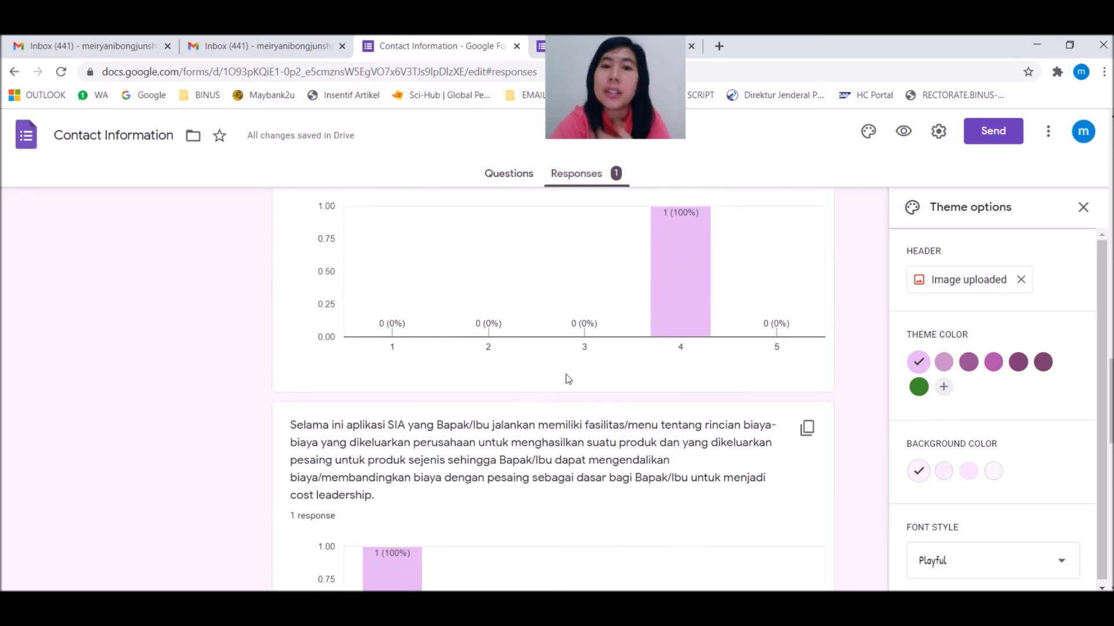
scroll(537, 360, up, 1)
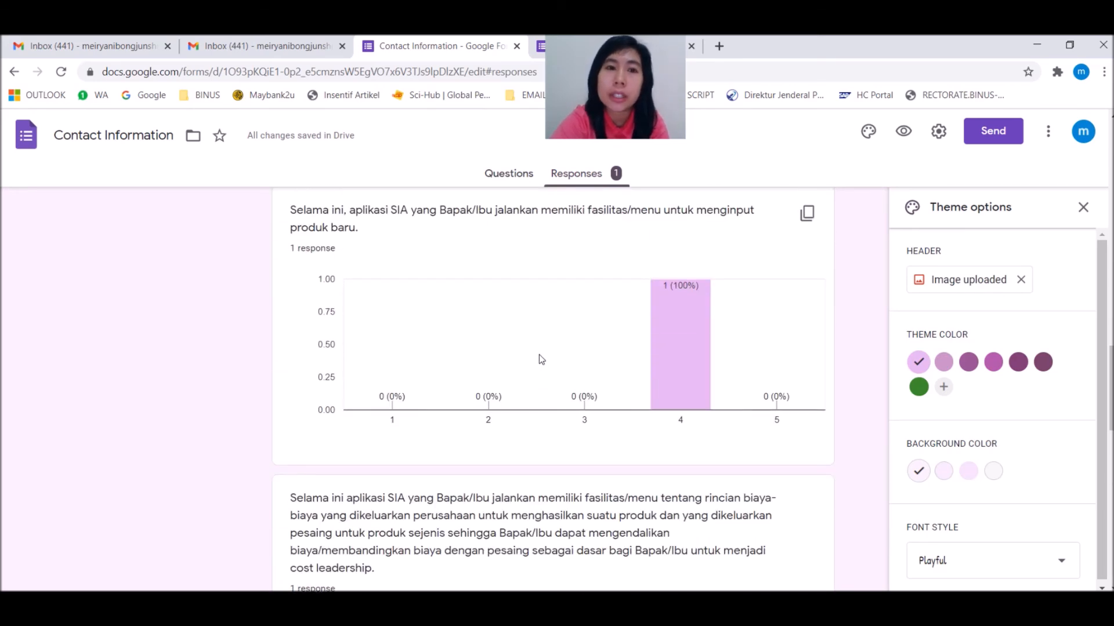
scroll(539, 307, up, 5)
scroll(545, 319, up, 20)
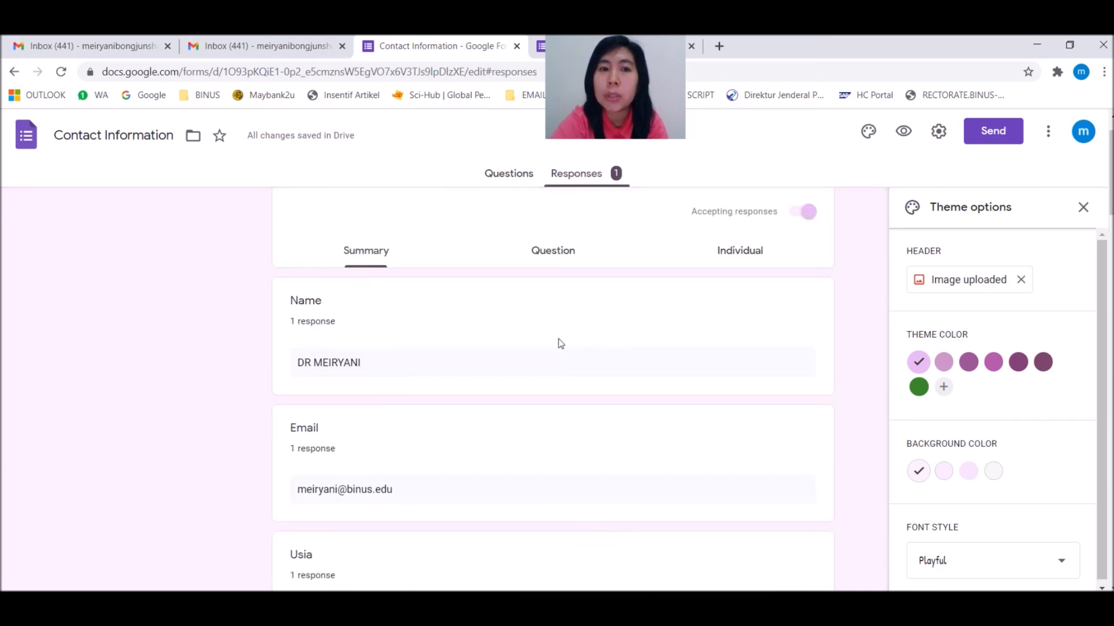
scroll(560, 344, up, 1)
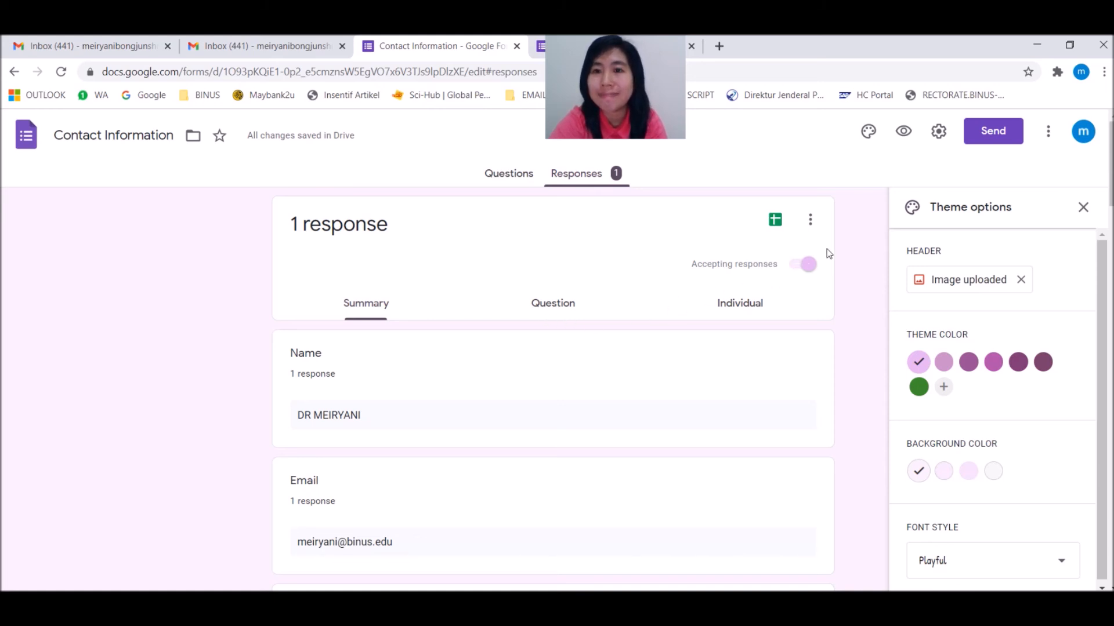
Set the response destination to a new spreadsheet, keeping the suggested Contact Information name, and create it
click(811, 221)
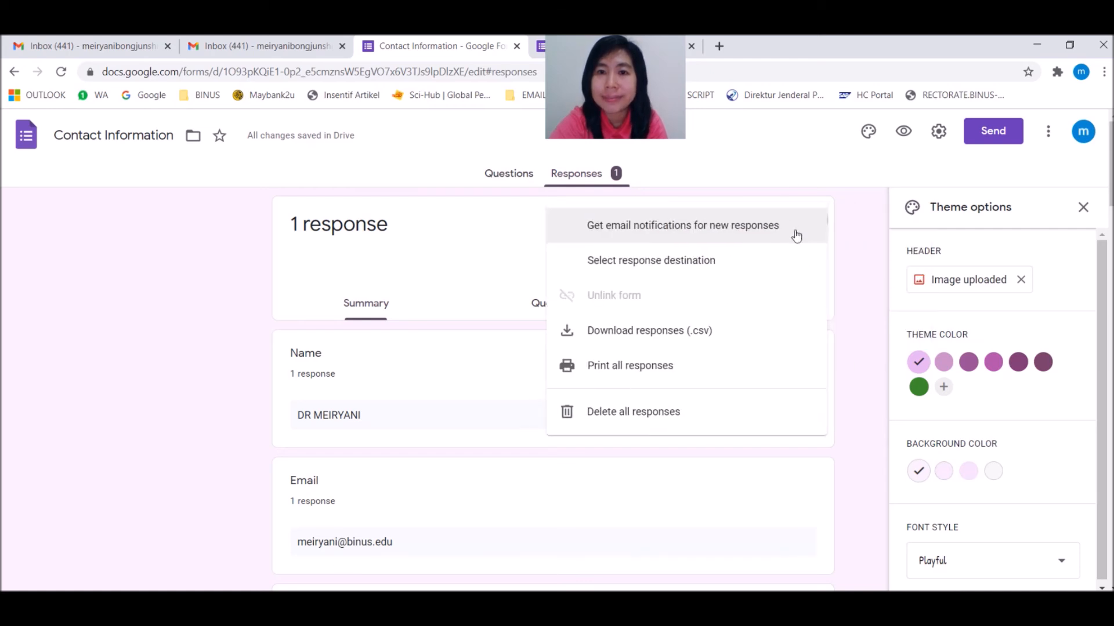
click(707, 266)
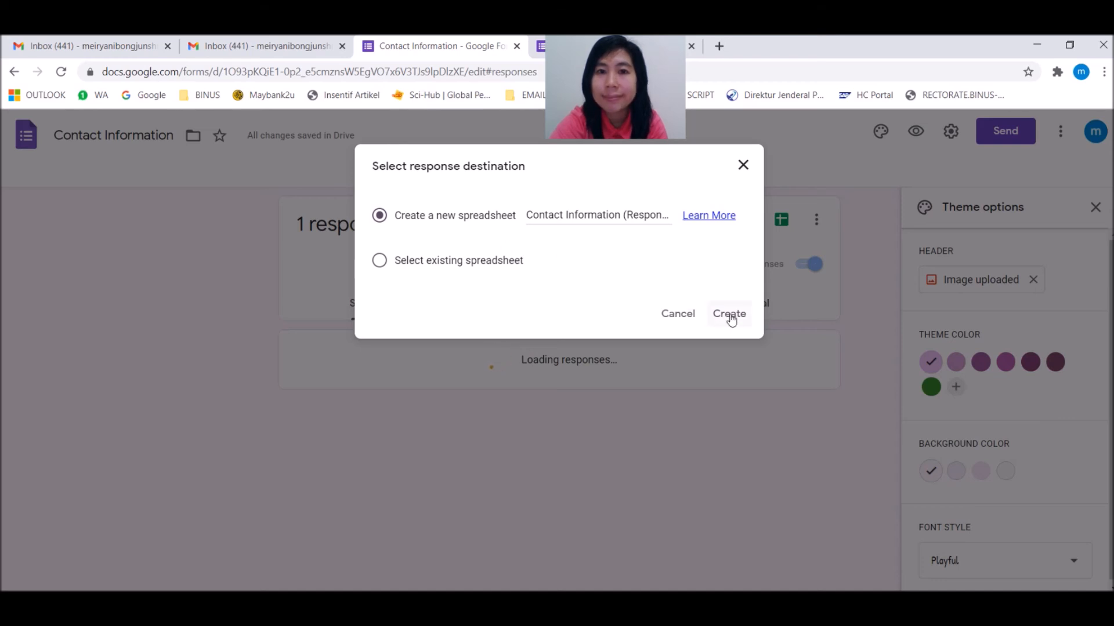
click(671, 223)
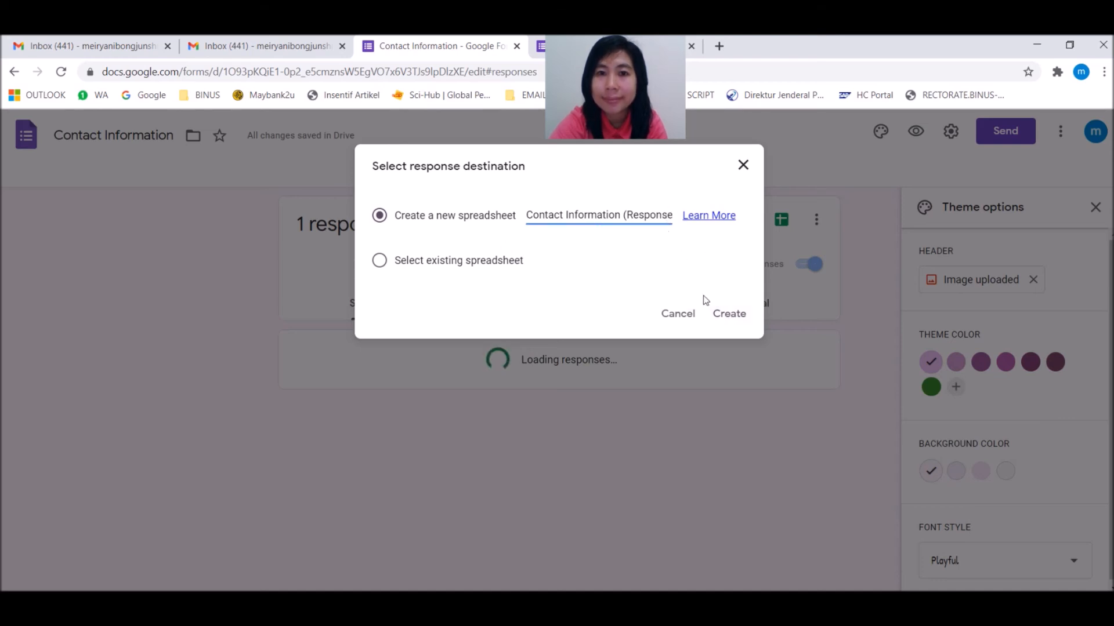
click(725, 315)
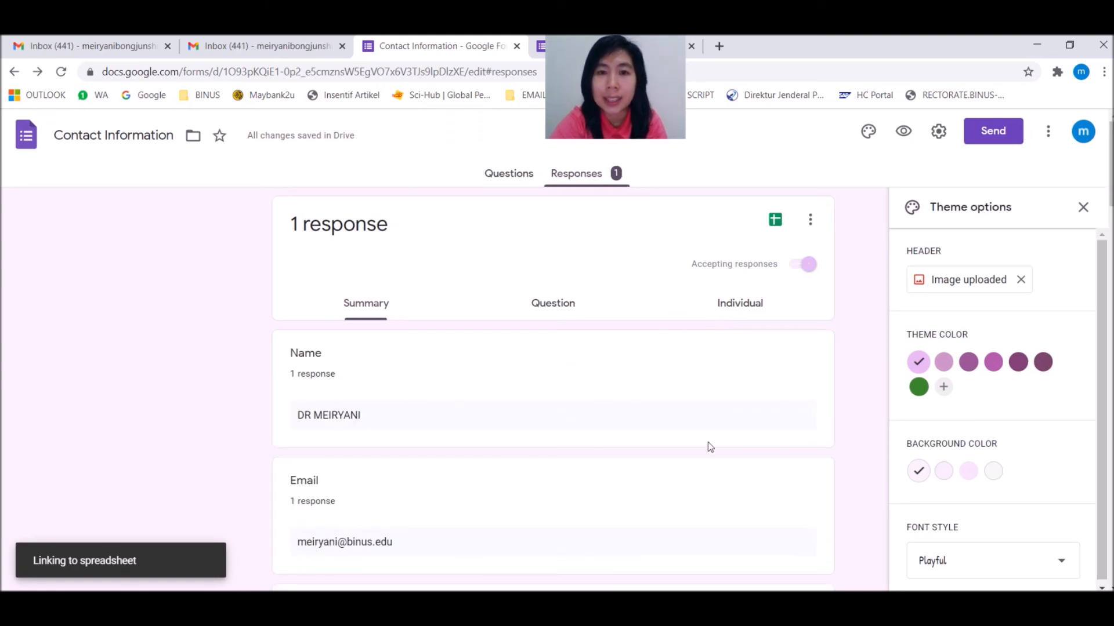
Review the response summary charts again, checking back briefly on the form's questions
scroll(709, 439, down, 15)
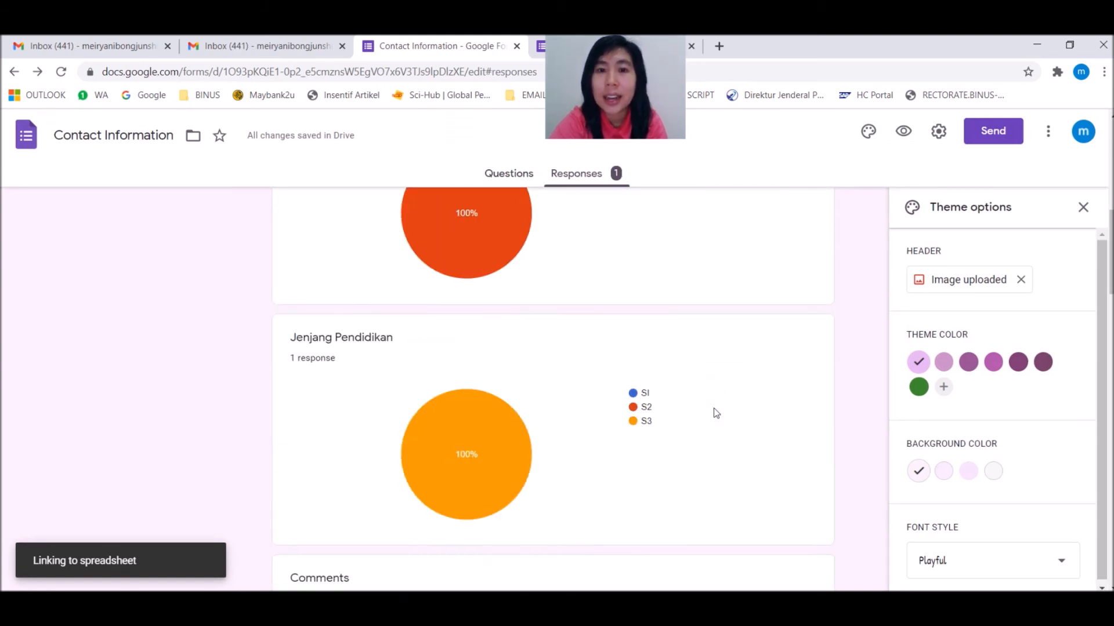
scroll(714, 411, down, 3)
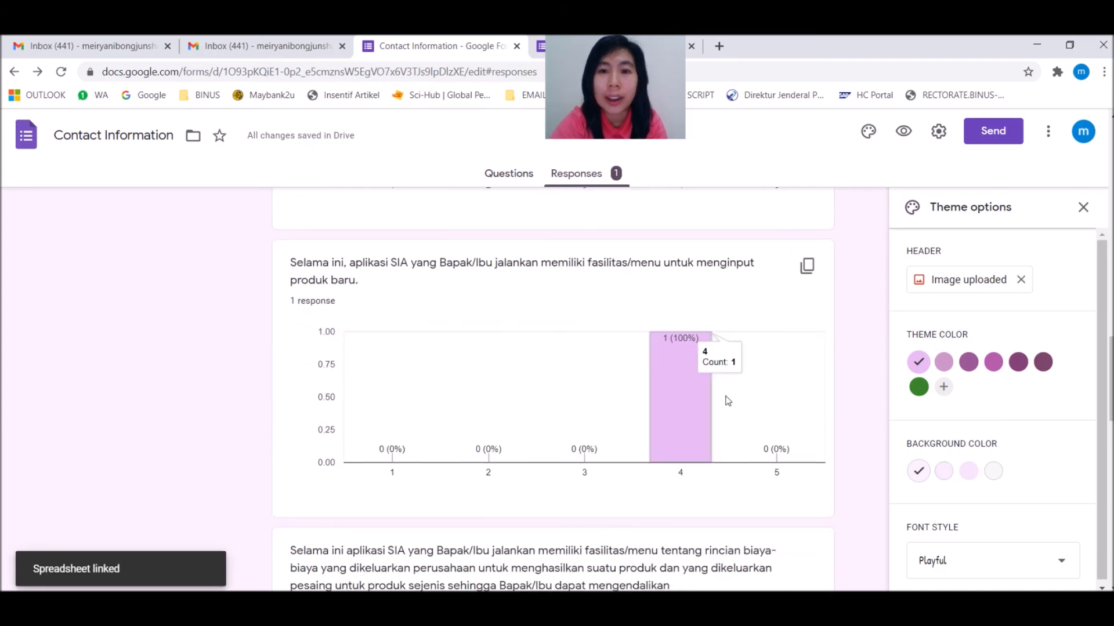
scroll(750, 392, down, 2)
scroll(749, 392, up, 10)
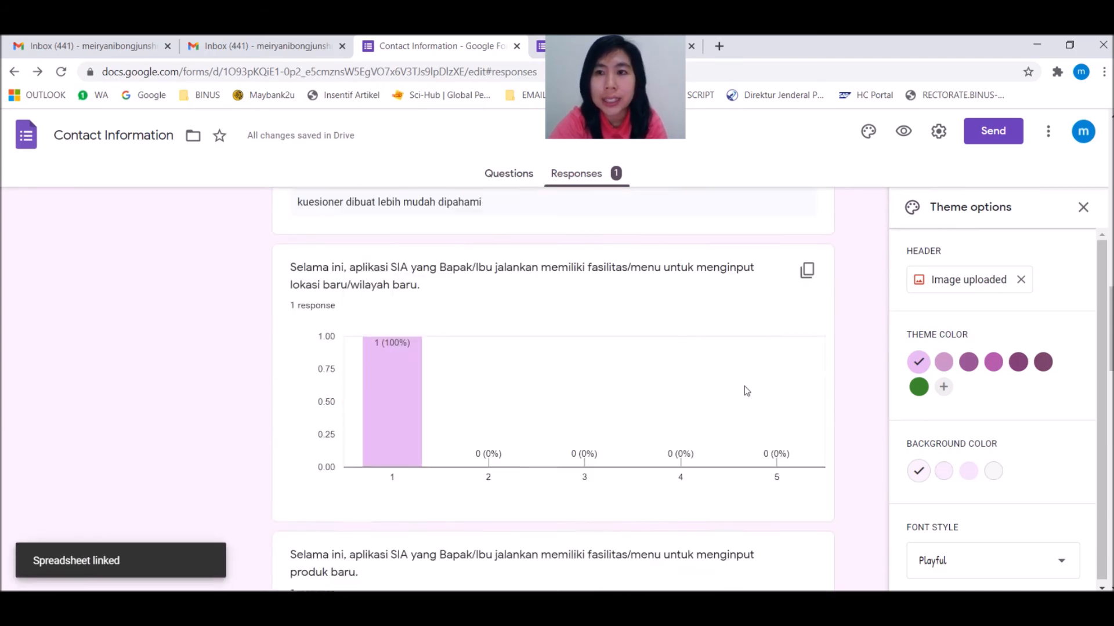
scroll(743, 385, up, 8)
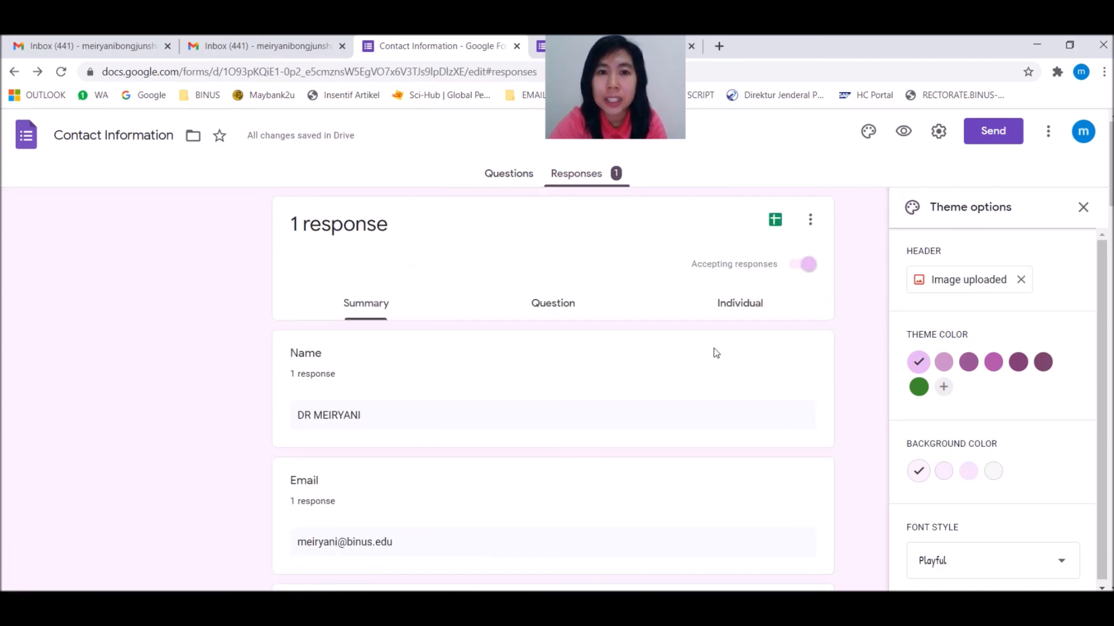
click(506, 175)
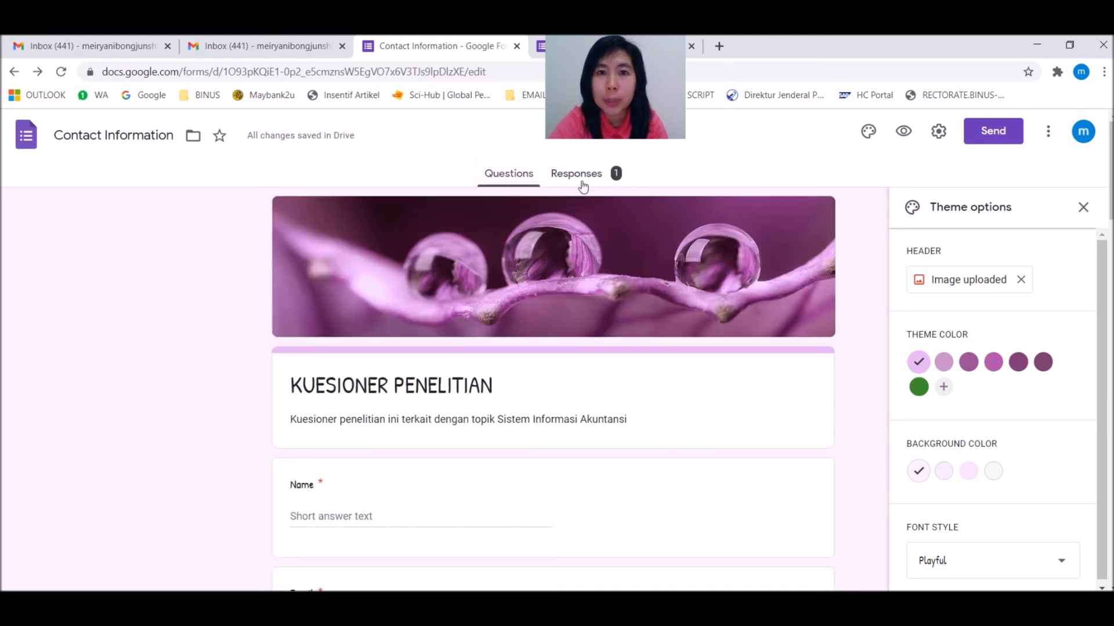
click(582, 180)
scroll(671, 339, down, 15)
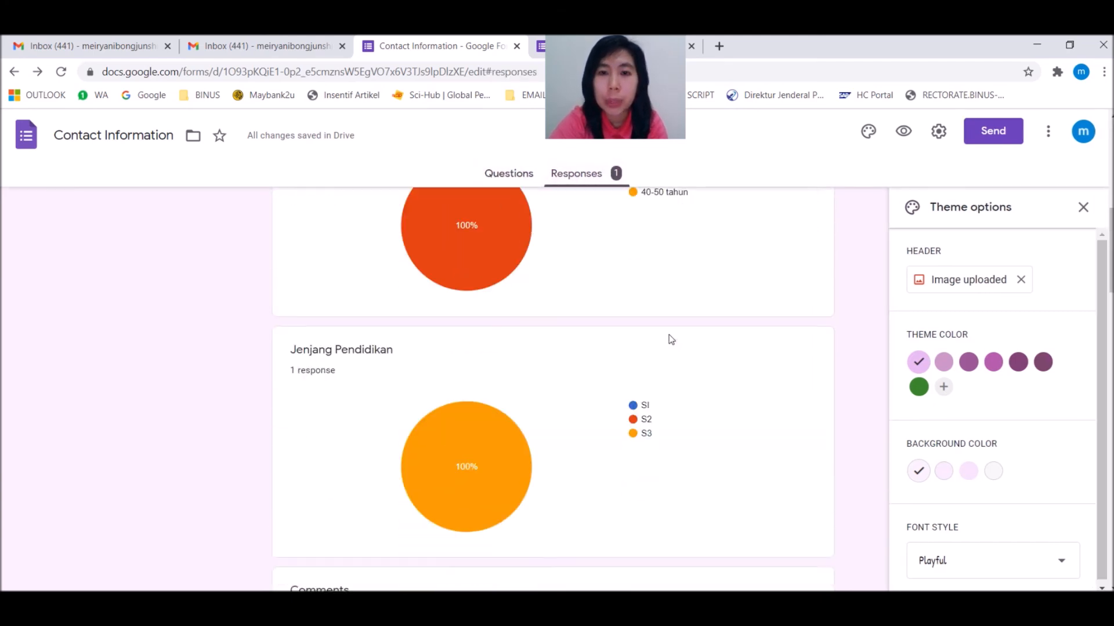
scroll(681, 333, down, 6)
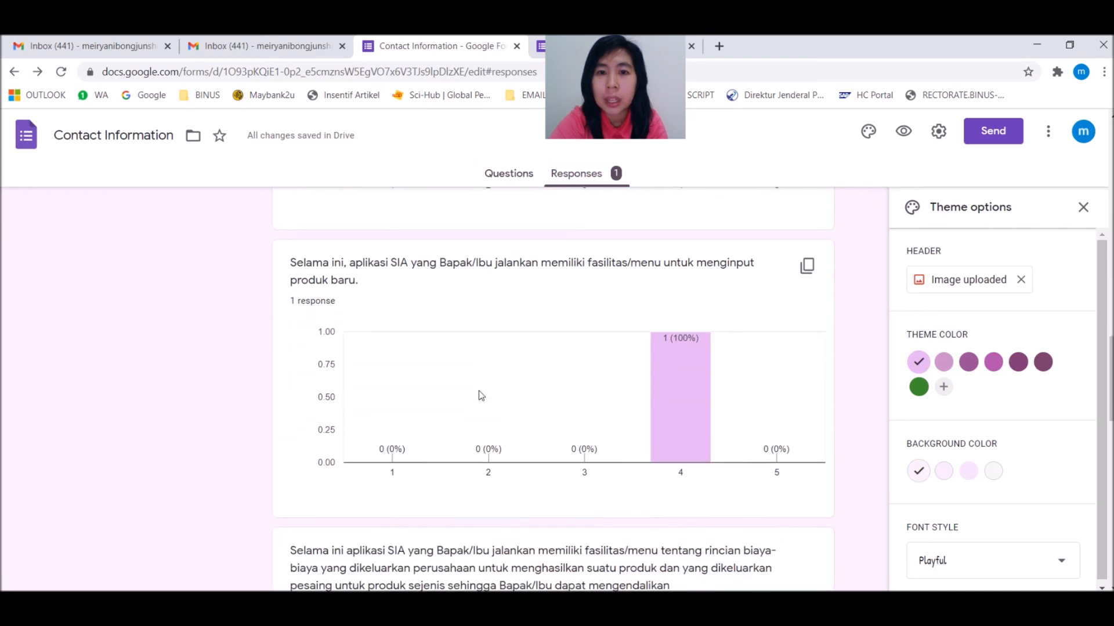
Check the respondent's submission confirmation page against the form's response summary
scroll(498, 386, up, 3)
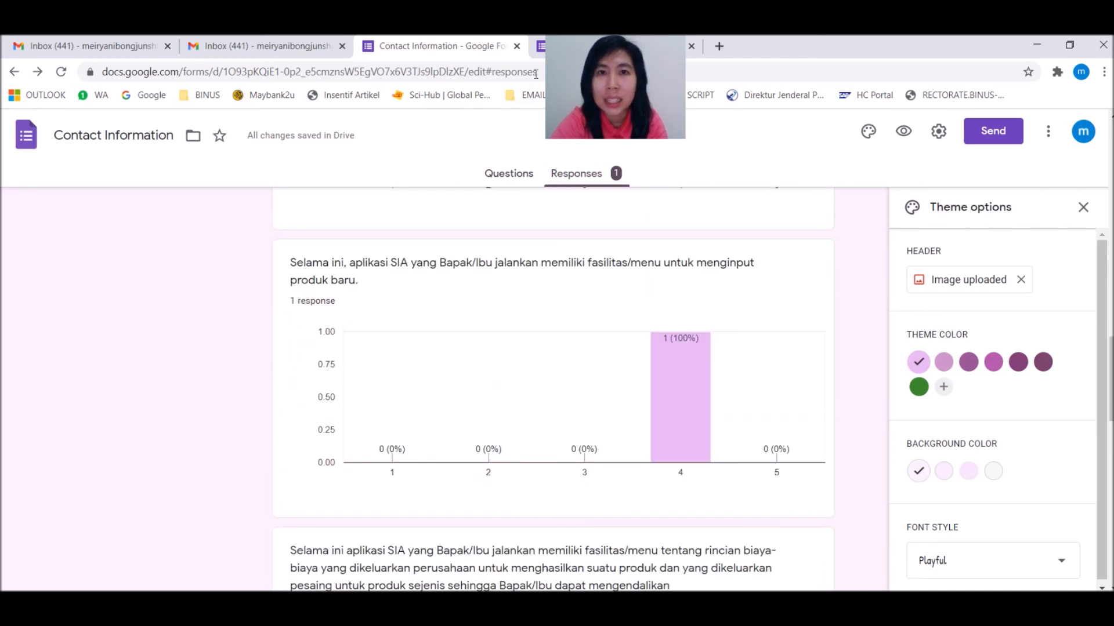
click(532, 56)
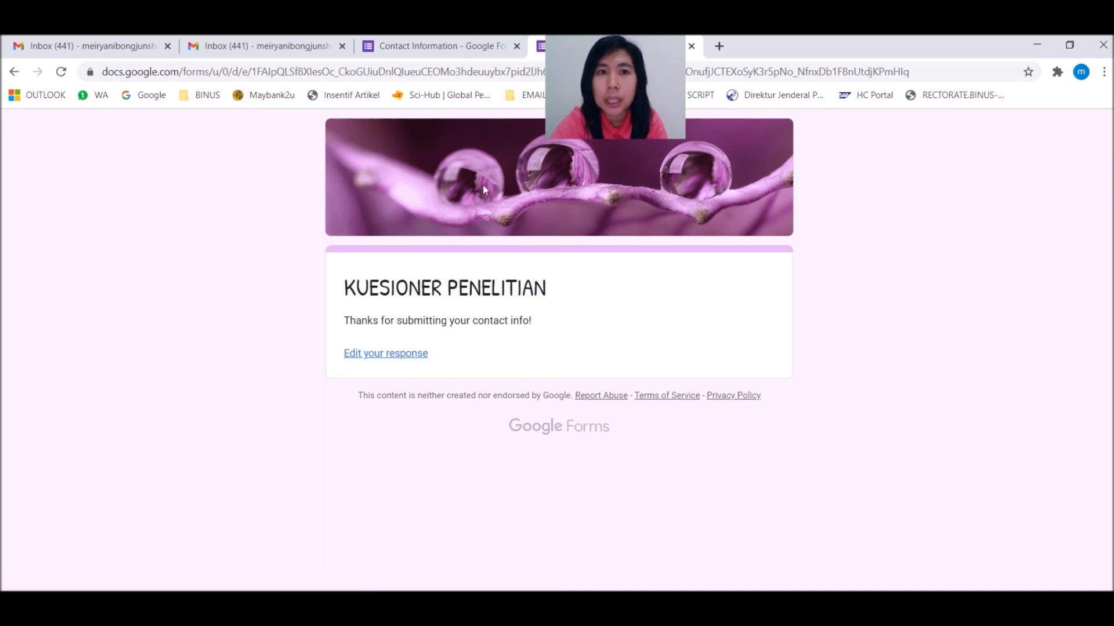
click(488, 43)
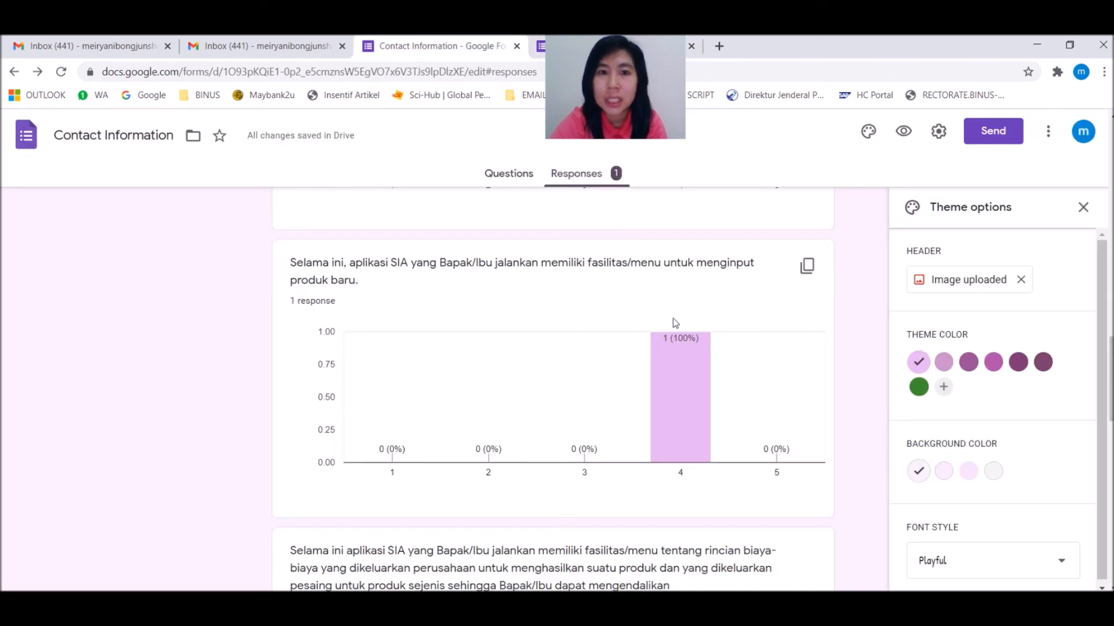
click(529, 49)
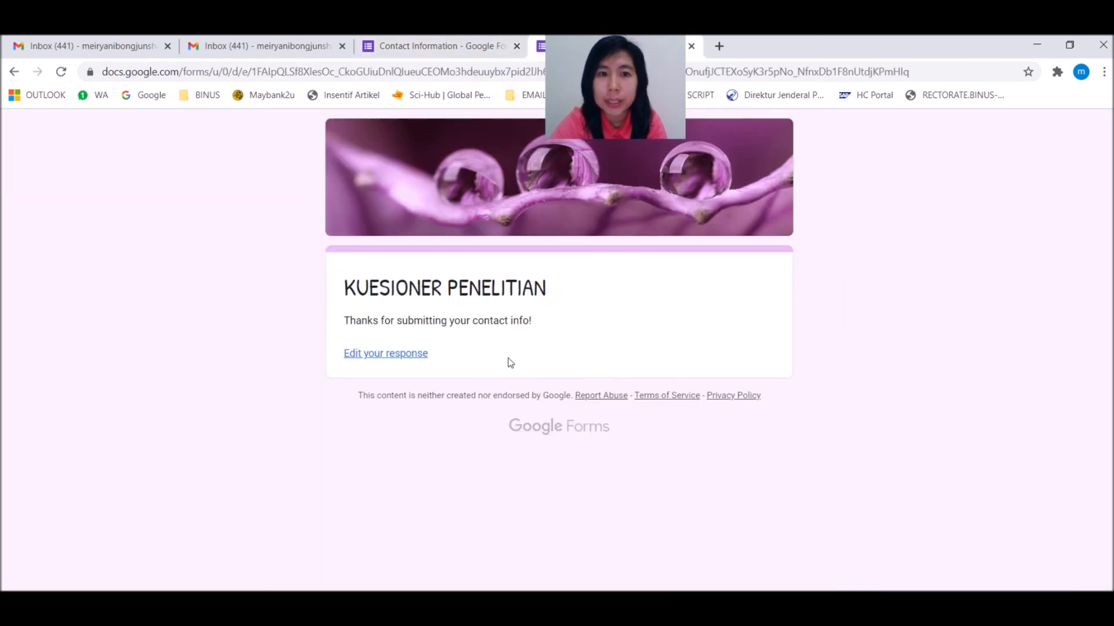
click(432, 44)
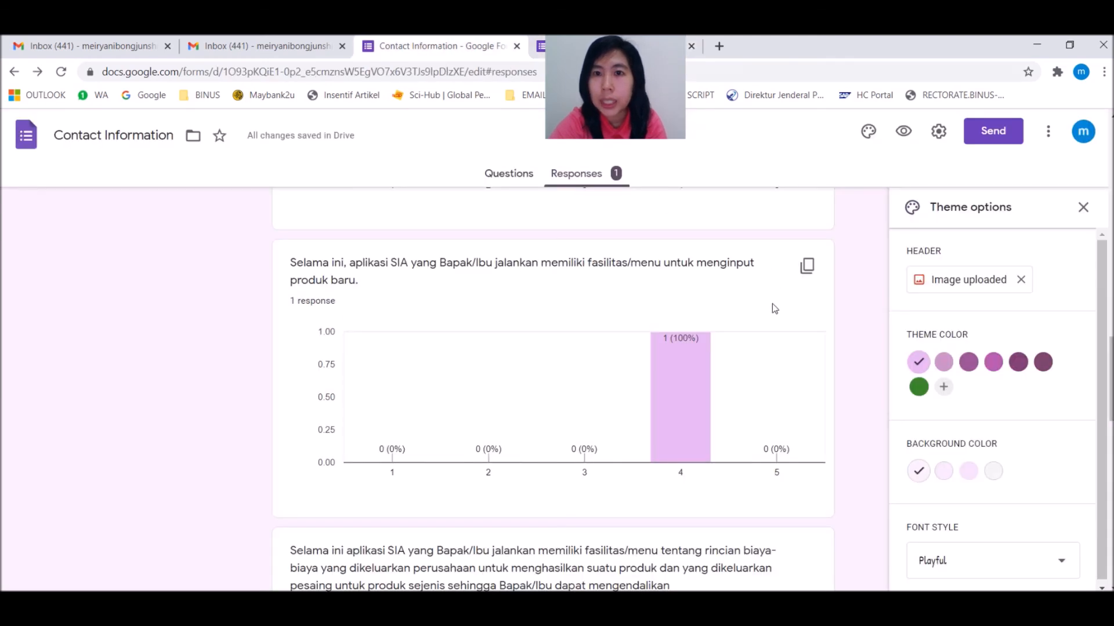
Close the theme options, enable the progress bar in the form's presentation settings, and save
scroll(772, 304, up, 3)
click(876, 134)
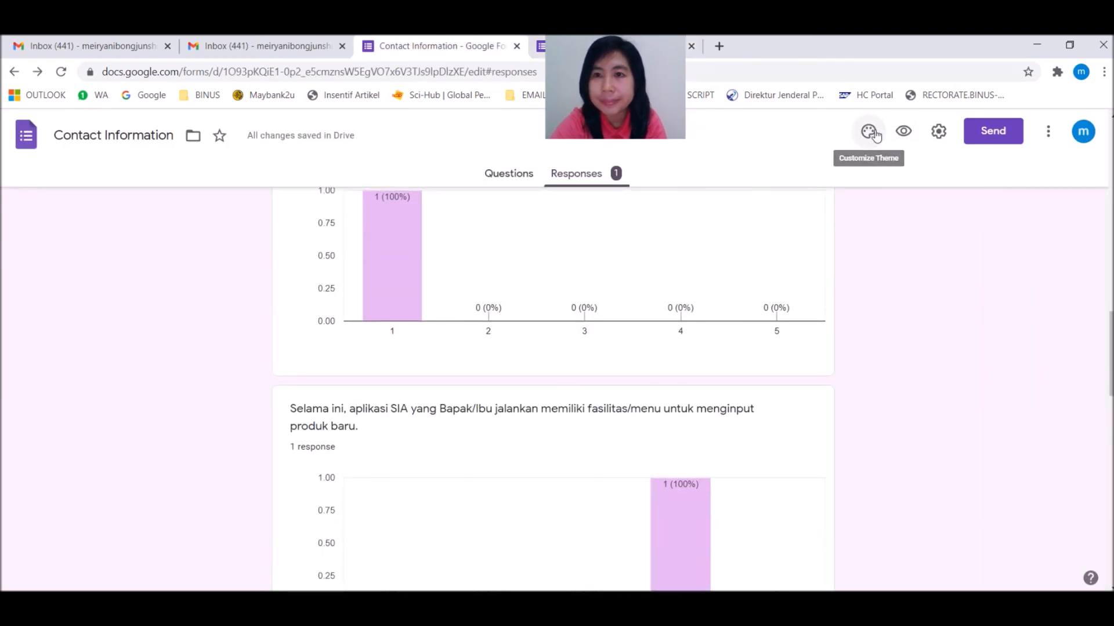
click(939, 133)
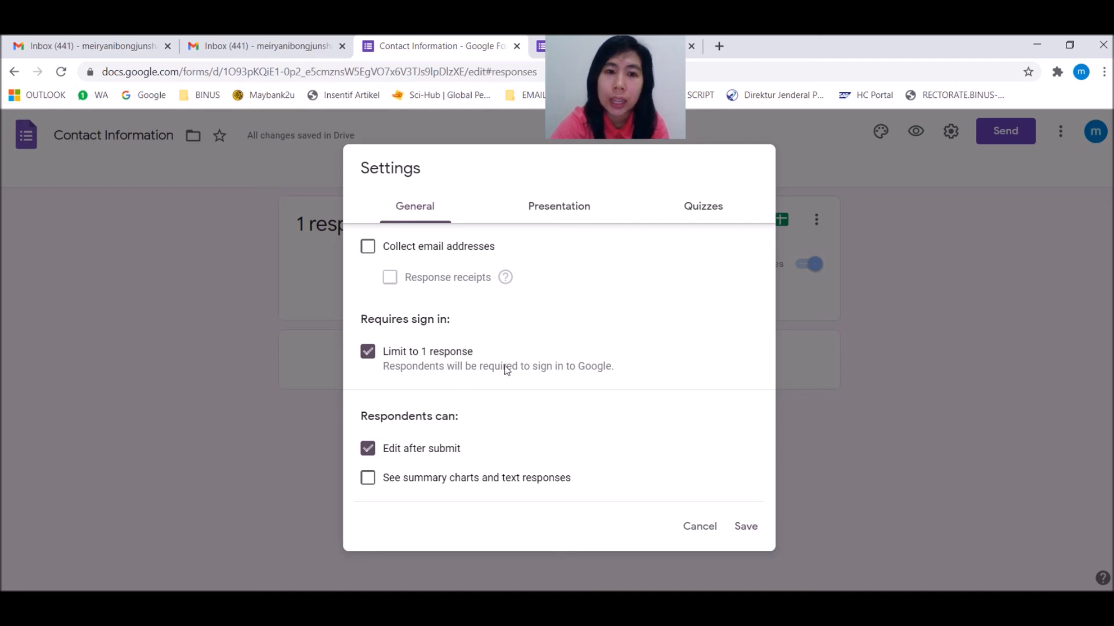
click(559, 209)
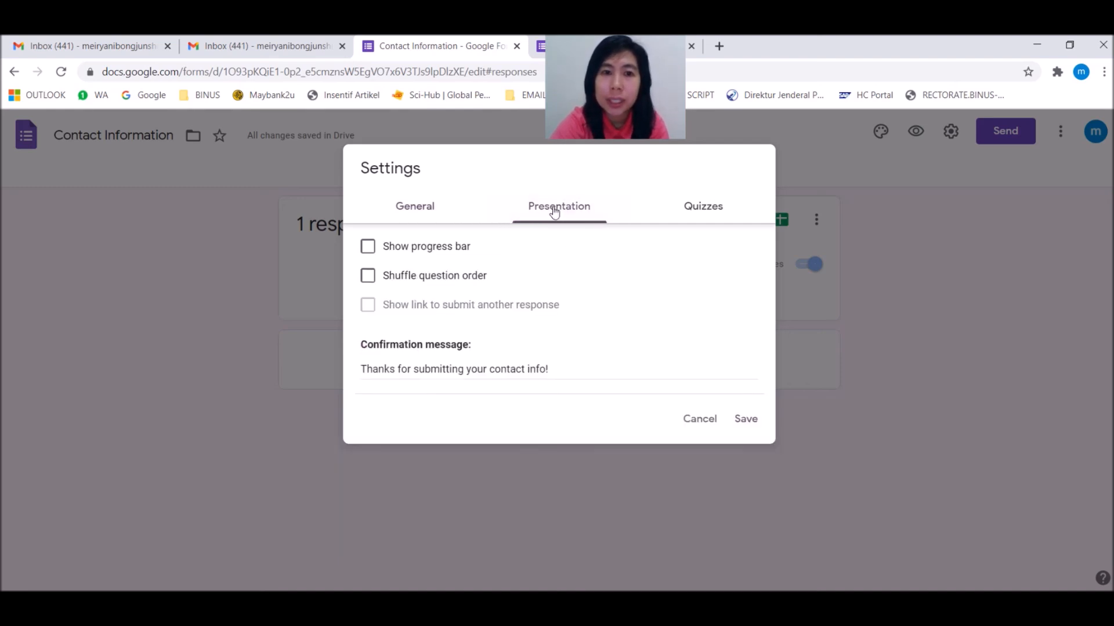
click(370, 249)
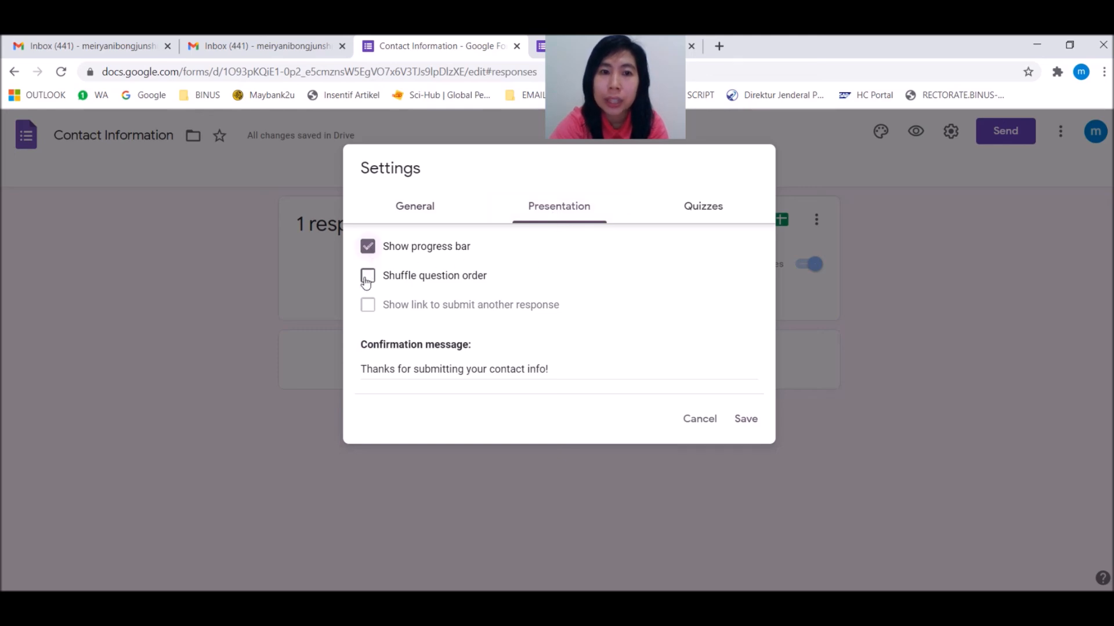
click(753, 421)
Turn the form into a quiz in its settings, keeping immediate grade release and all respondent visibility options
scroll(712, 375, down, 10)
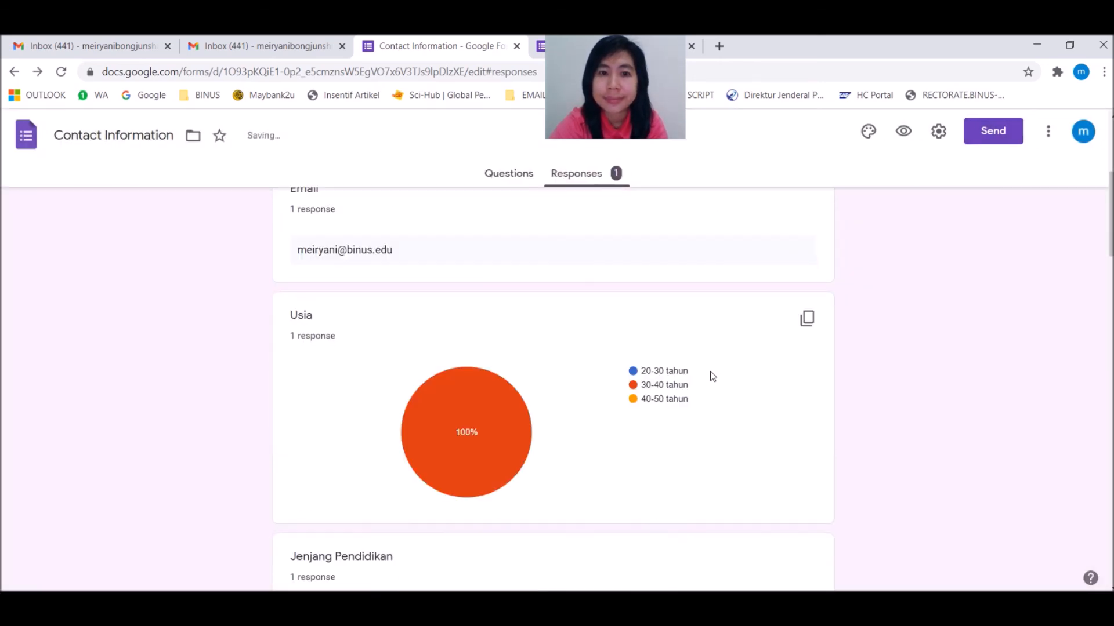
scroll(712, 376, down, 20)
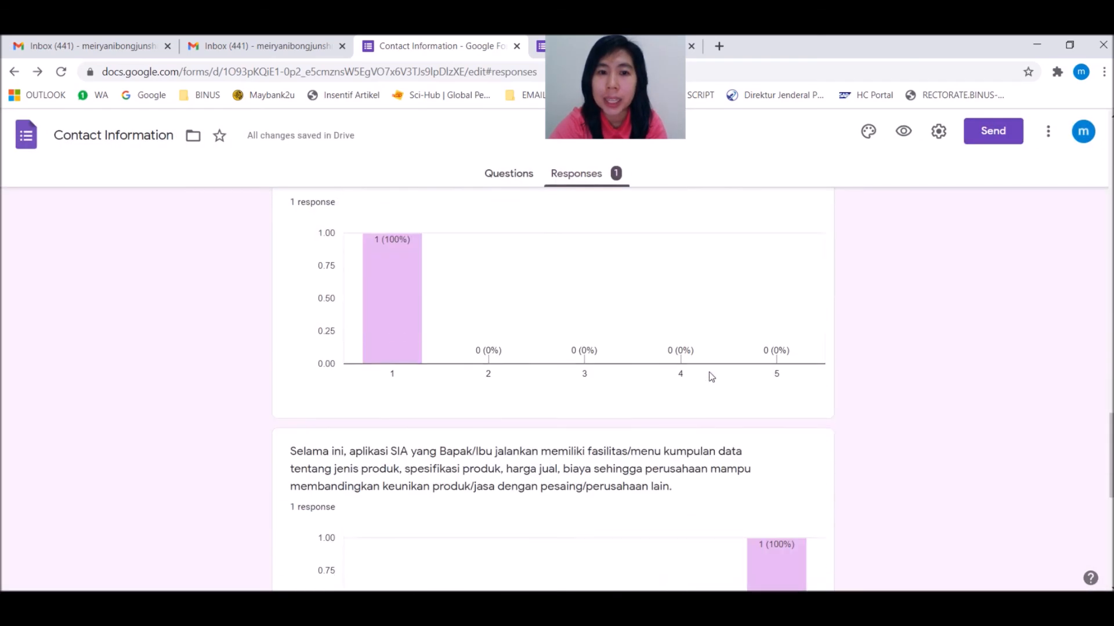
scroll(709, 371, up, 15)
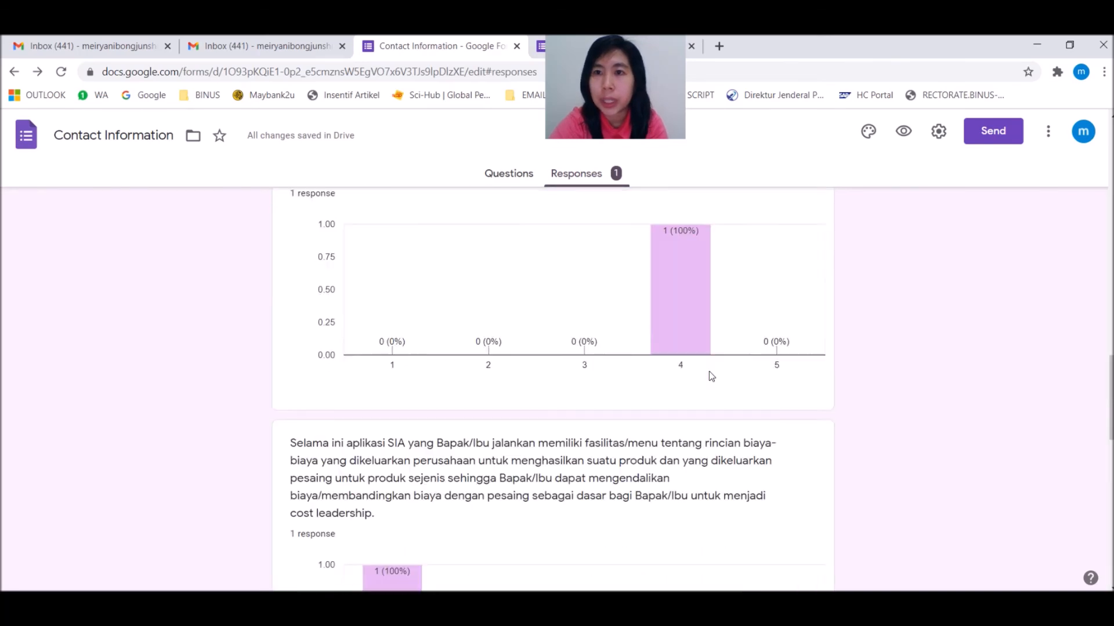
scroll(713, 355, up, 3)
click(937, 131)
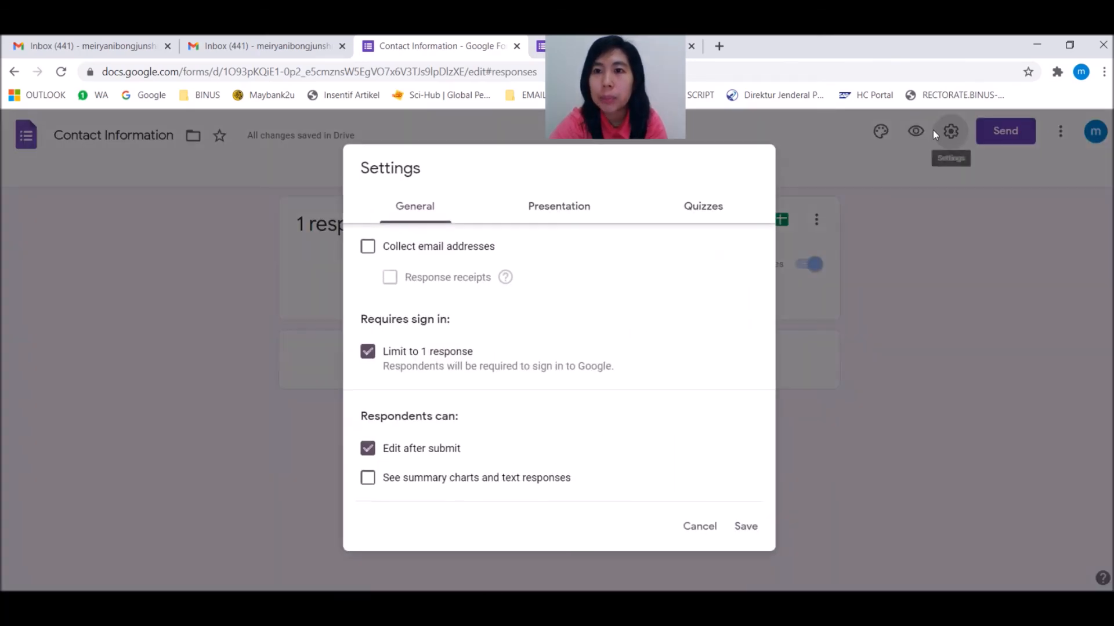
click(707, 213)
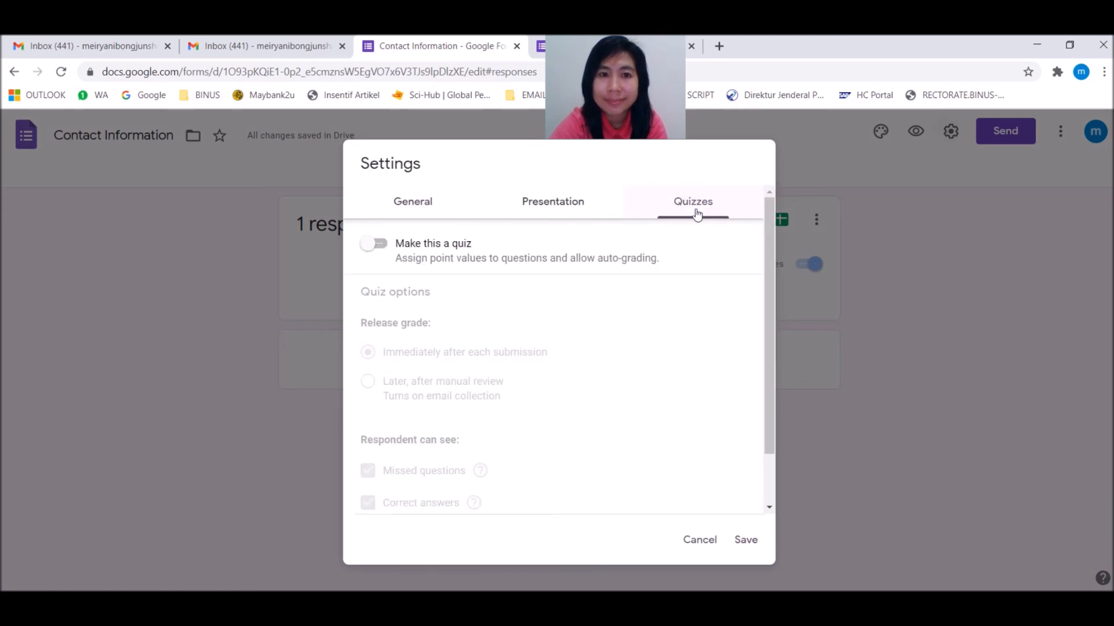
click(371, 245)
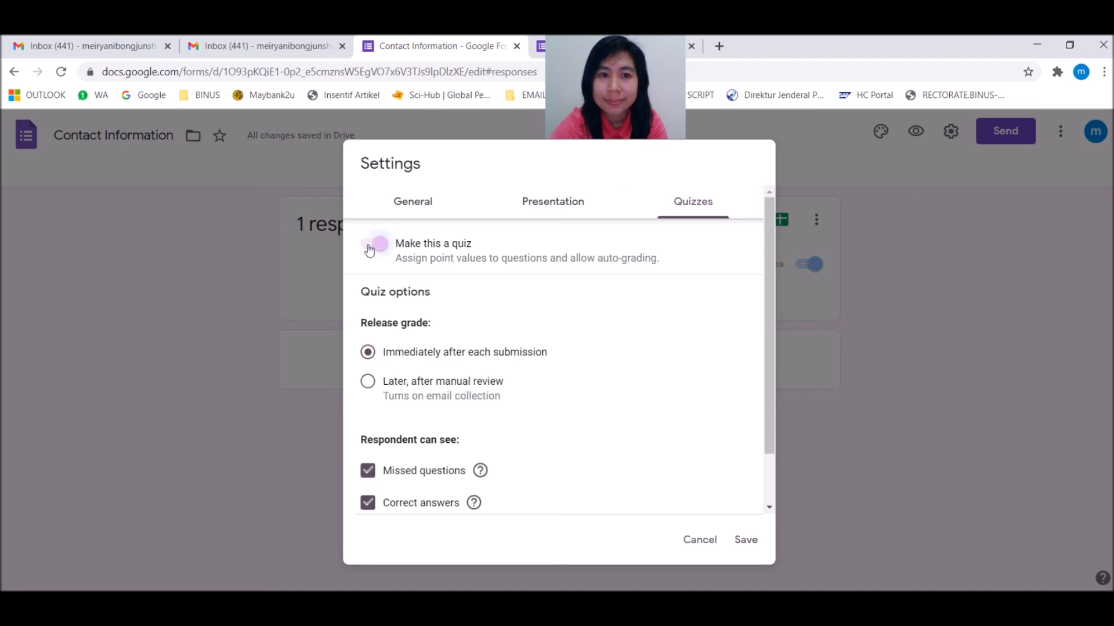
scroll(544, 377, down, 2)
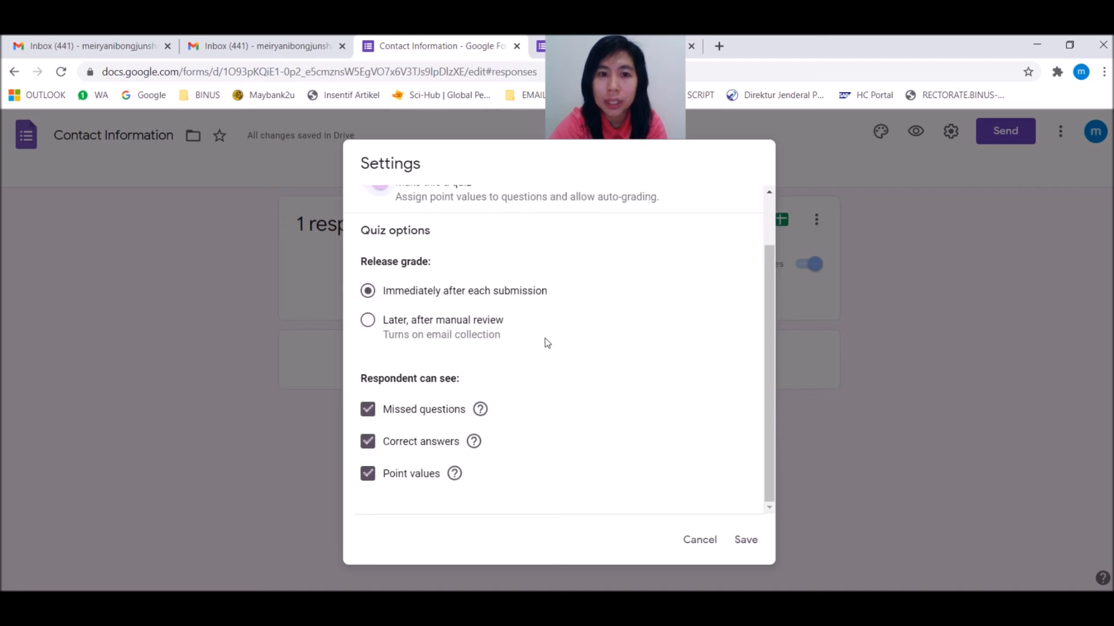
scroll(547, 340, up, 2)
Replace the form's confirmation message with "Terimakasih telah mengisi kuesioner" and save the settings
click(569, 208)
click(583, 369)
drag(548, 369, 355, 373)
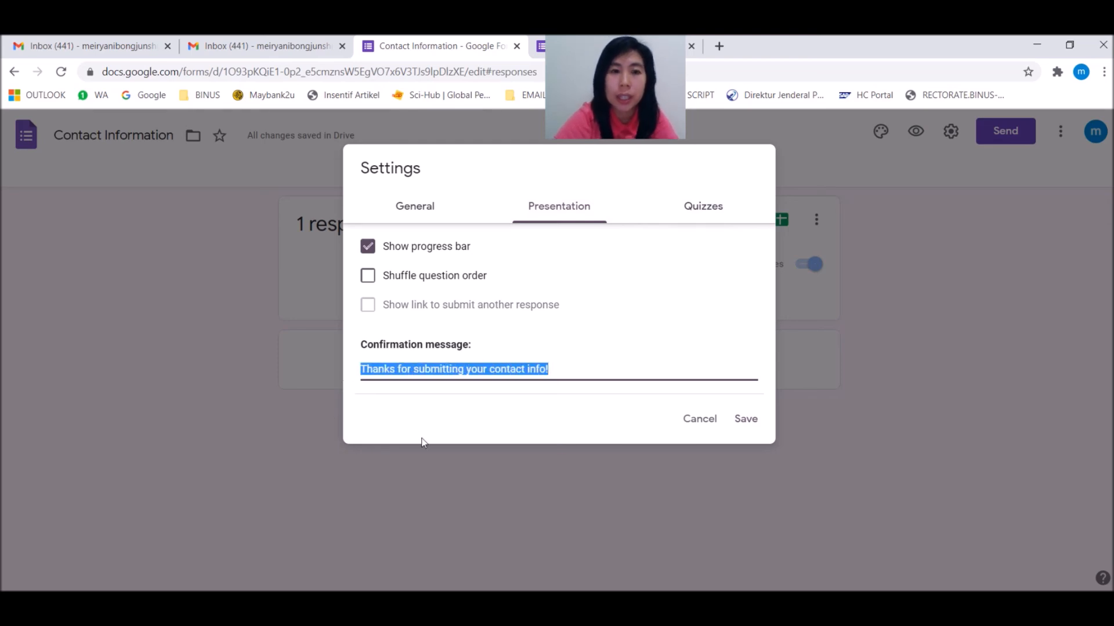
text(Tero)
text(makasih telah me)
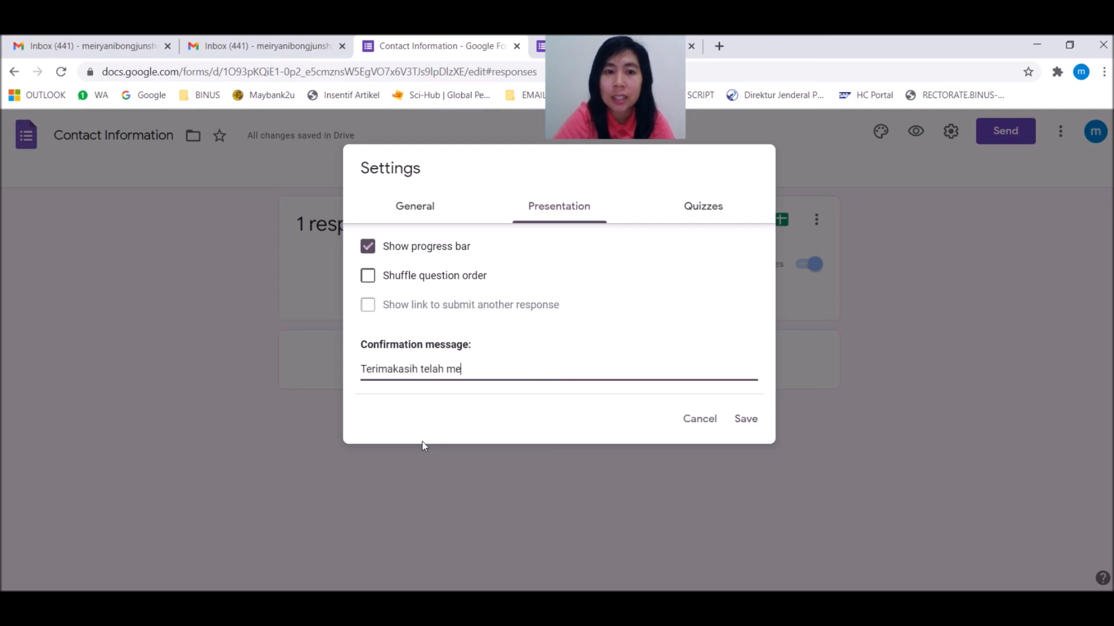
text(ngisi kuesioner)
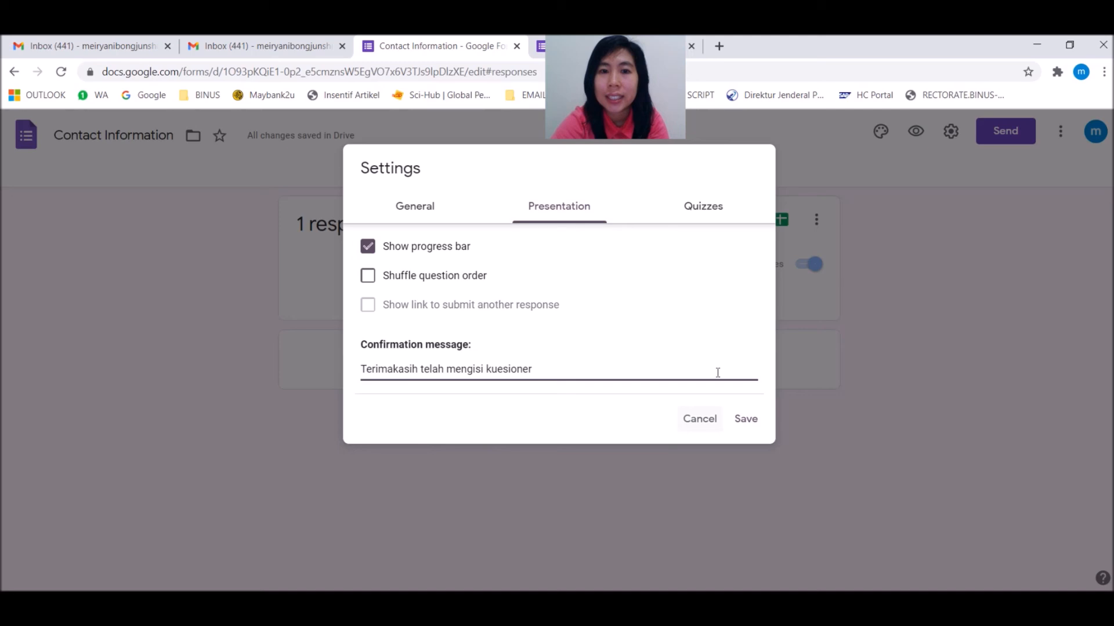
click(754, 422)
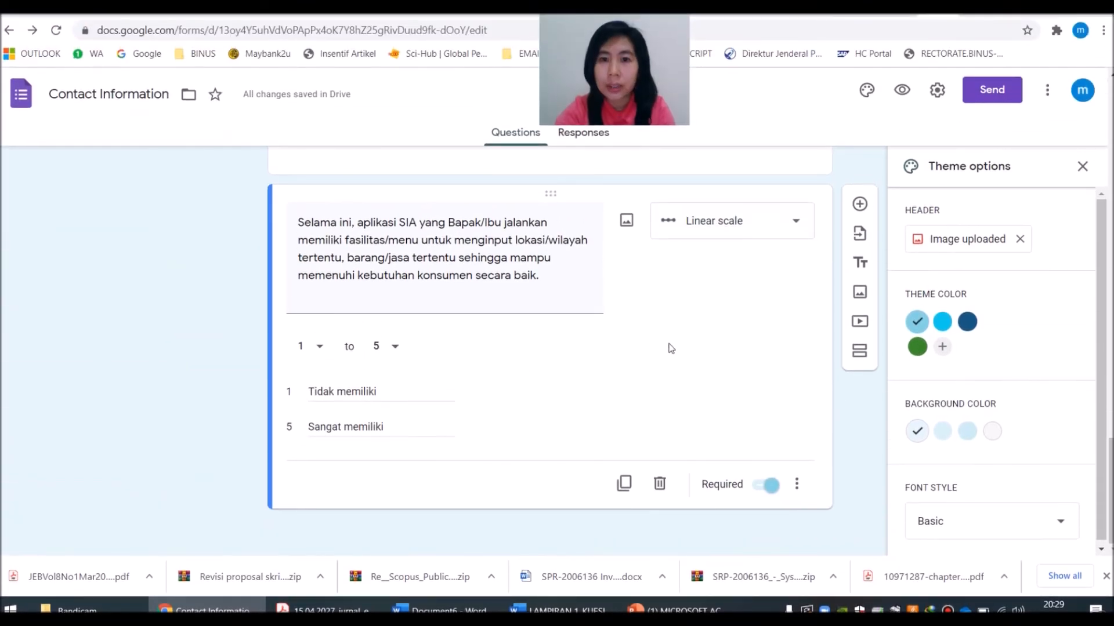
Generate a shortened sharing link for the questionnaire, copy it, and close the send options
scroll(695, 370, up, 15)
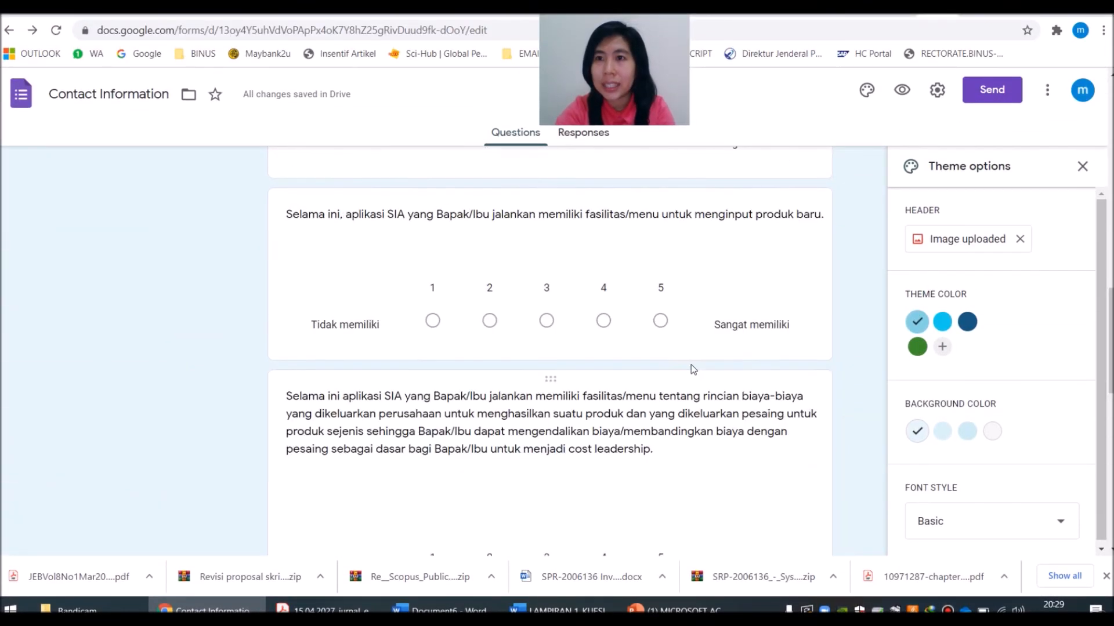
click(1000, 91)
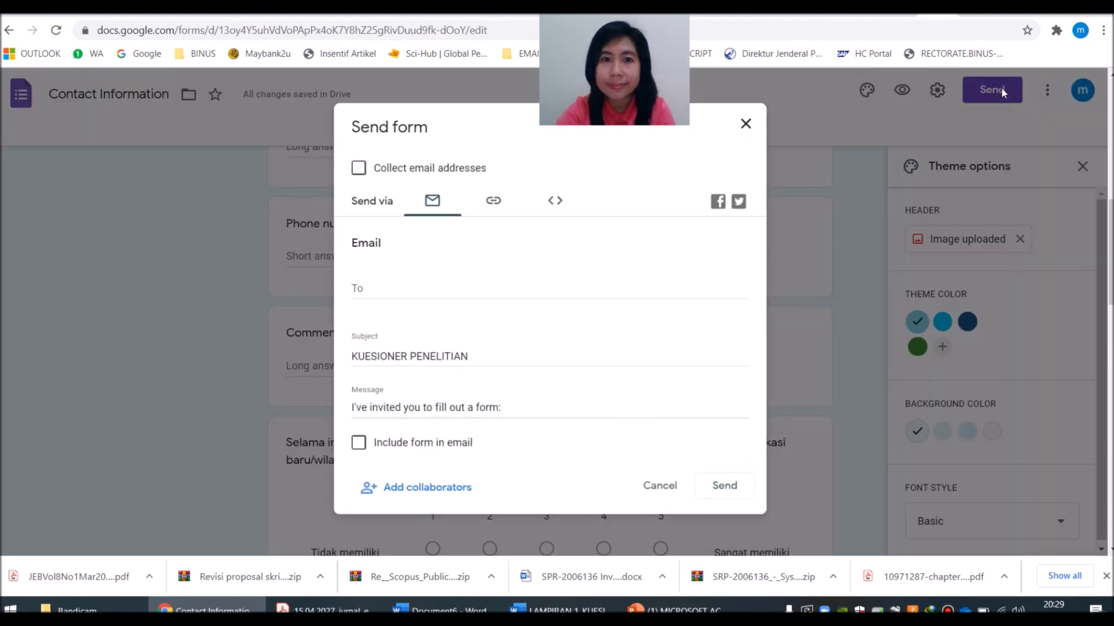
click(493, 201)
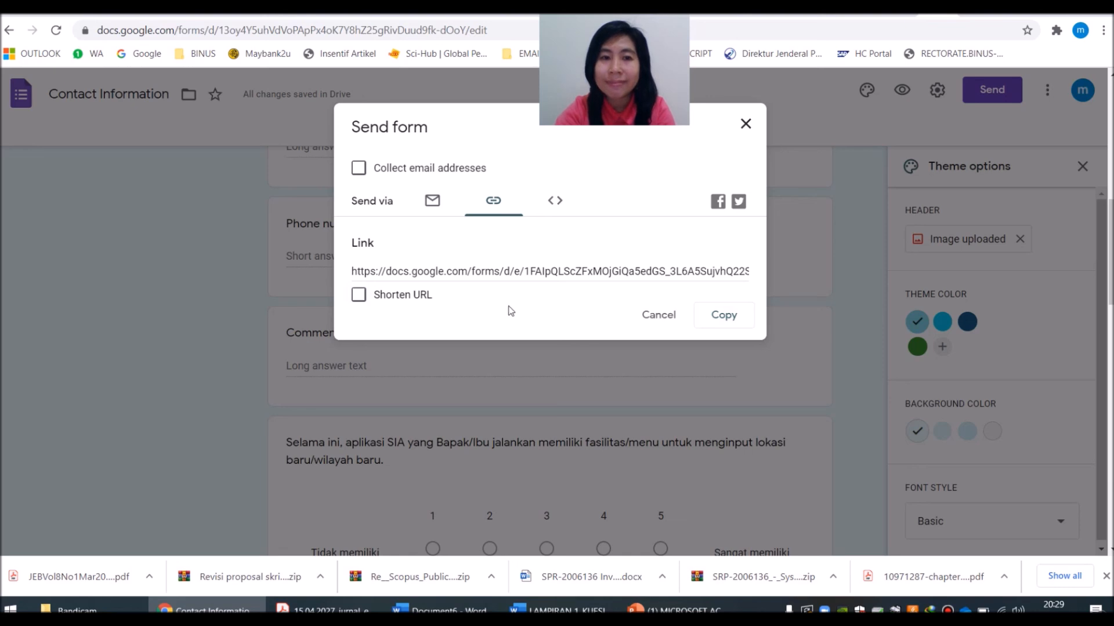
click(359, 295)
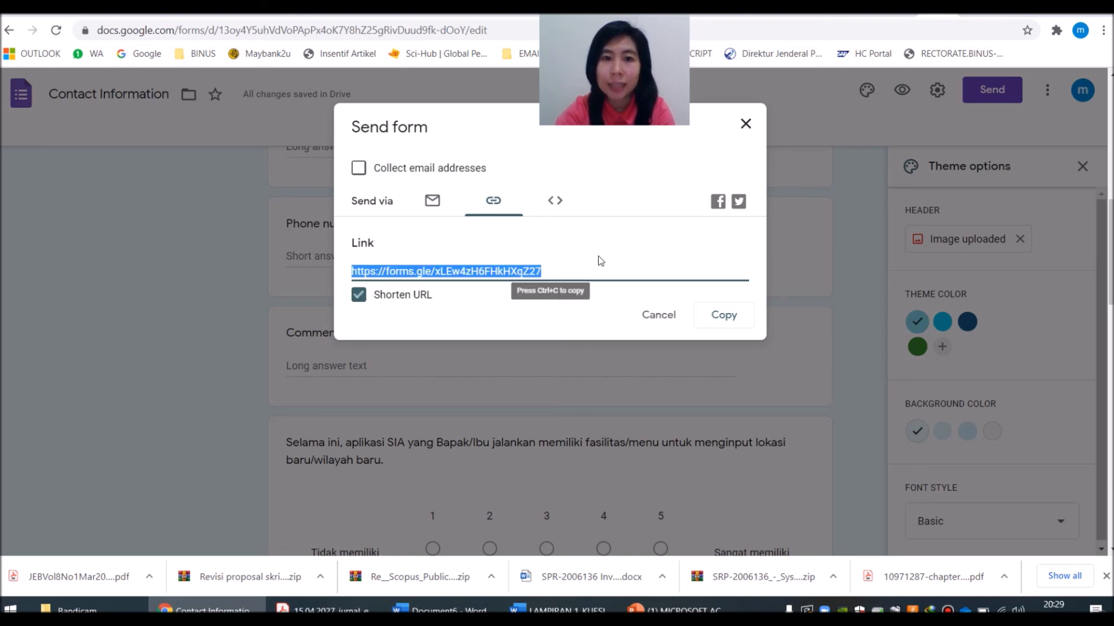
click(721, 316)
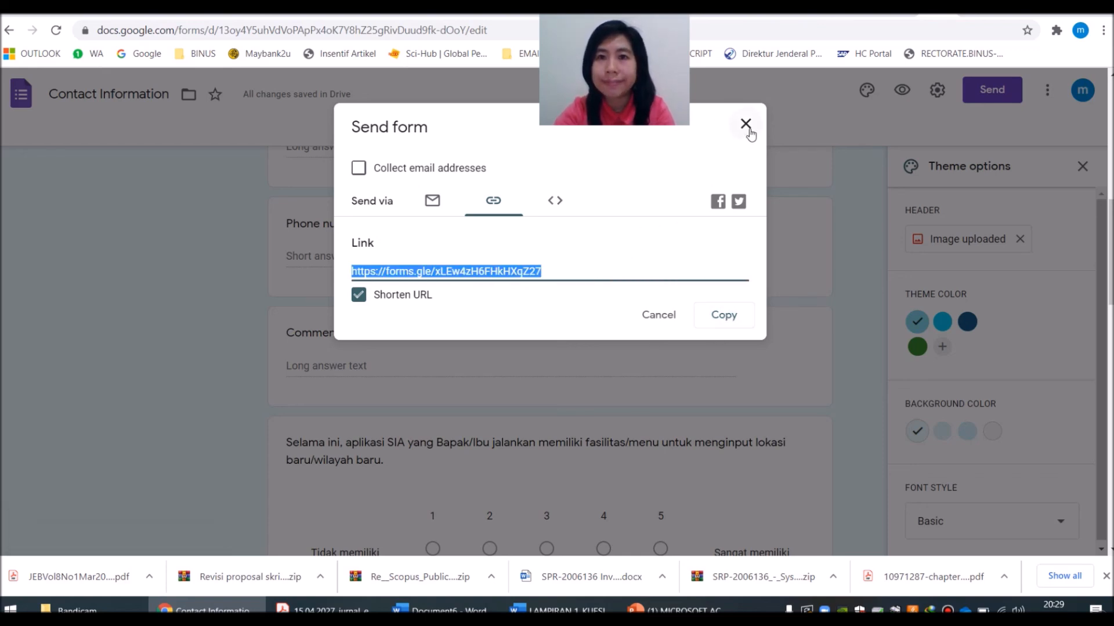
click(668, 318)
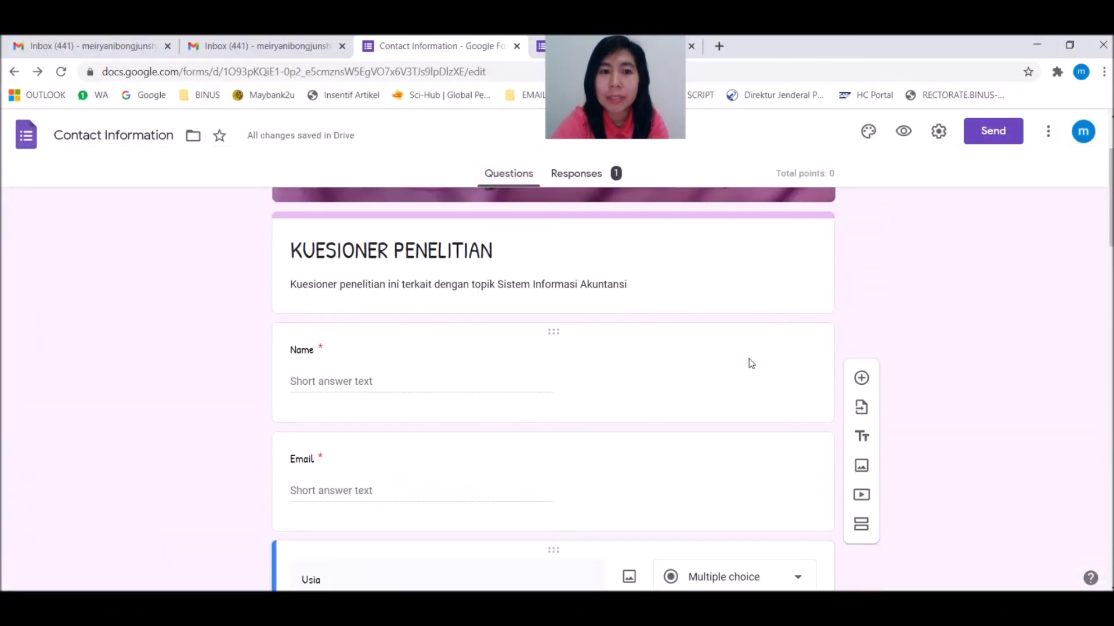
Examine the questionnaire's questions from the name and age fields down to the linear-scale items
scroll(965, 351, down, 3)
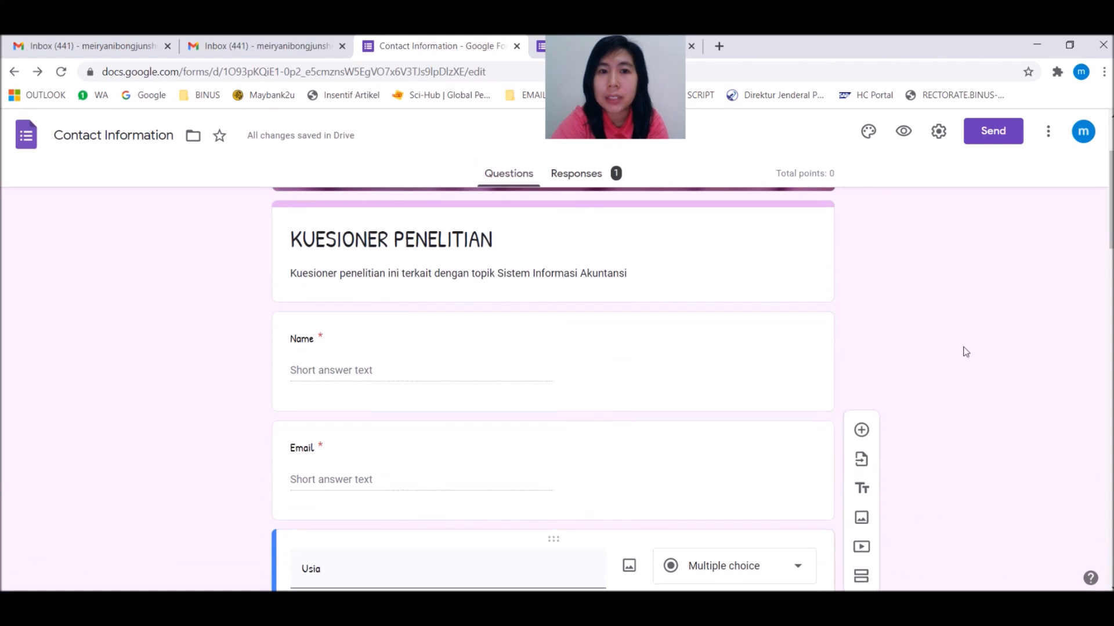
scroll(965, 350, down, 5)
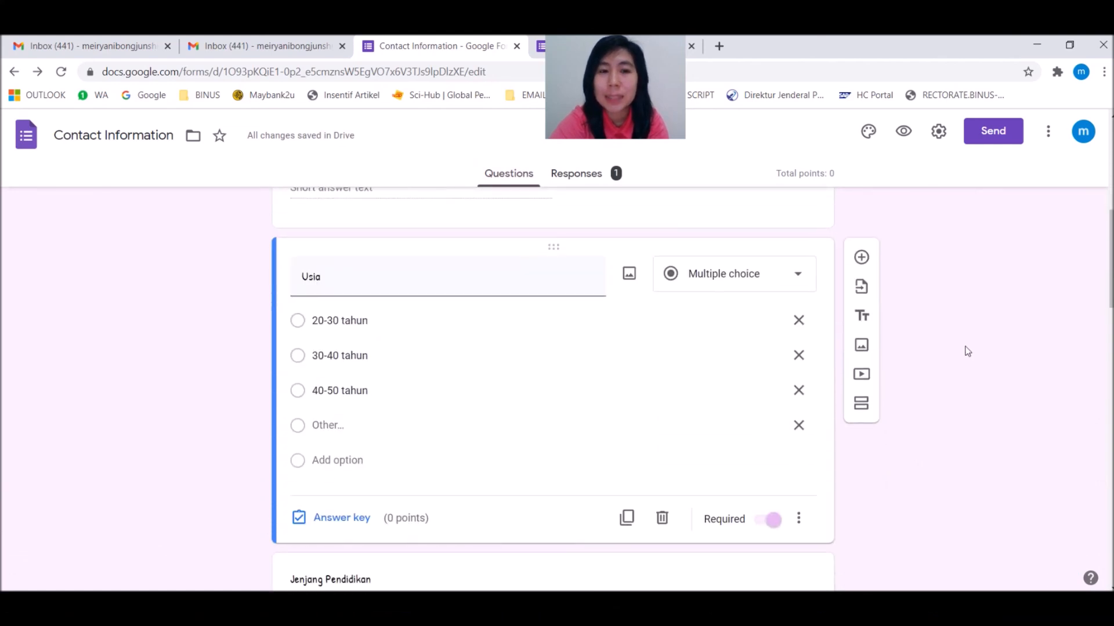
scroll(812, 458, down, 3)
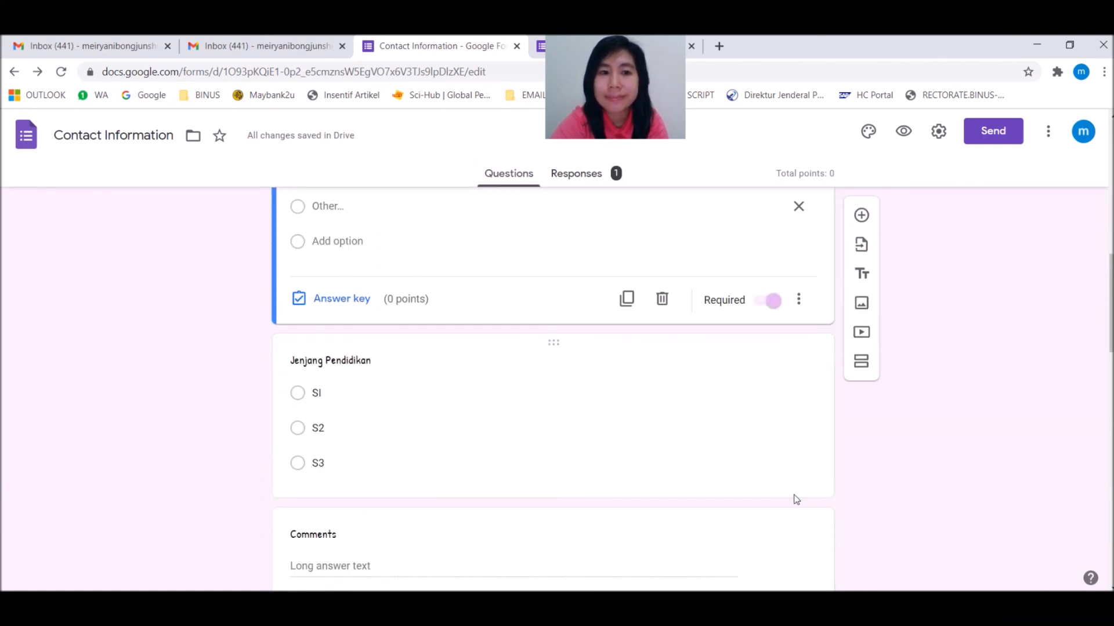
scroll(796, 499, down, 5)
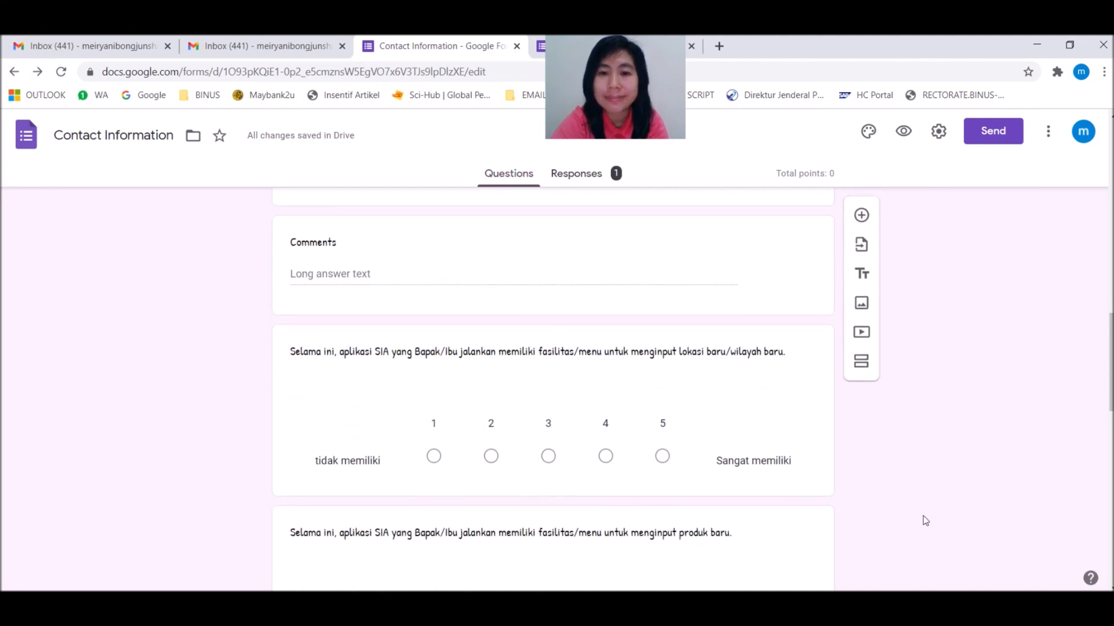
scroll(923, 516, down, 3)
scroll(925, 520, down, 2)
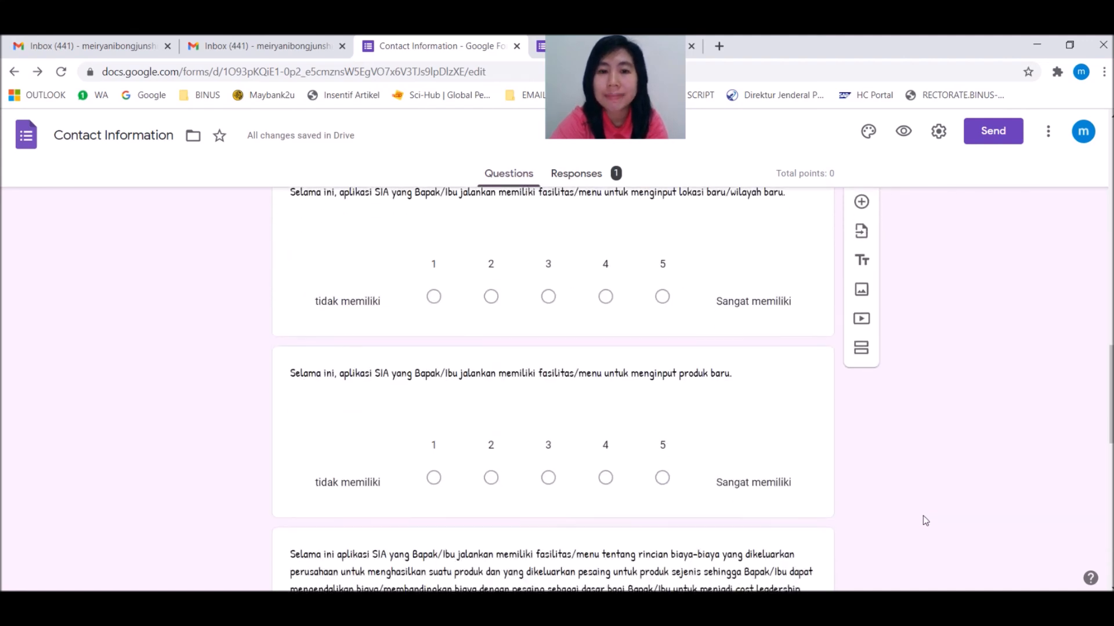